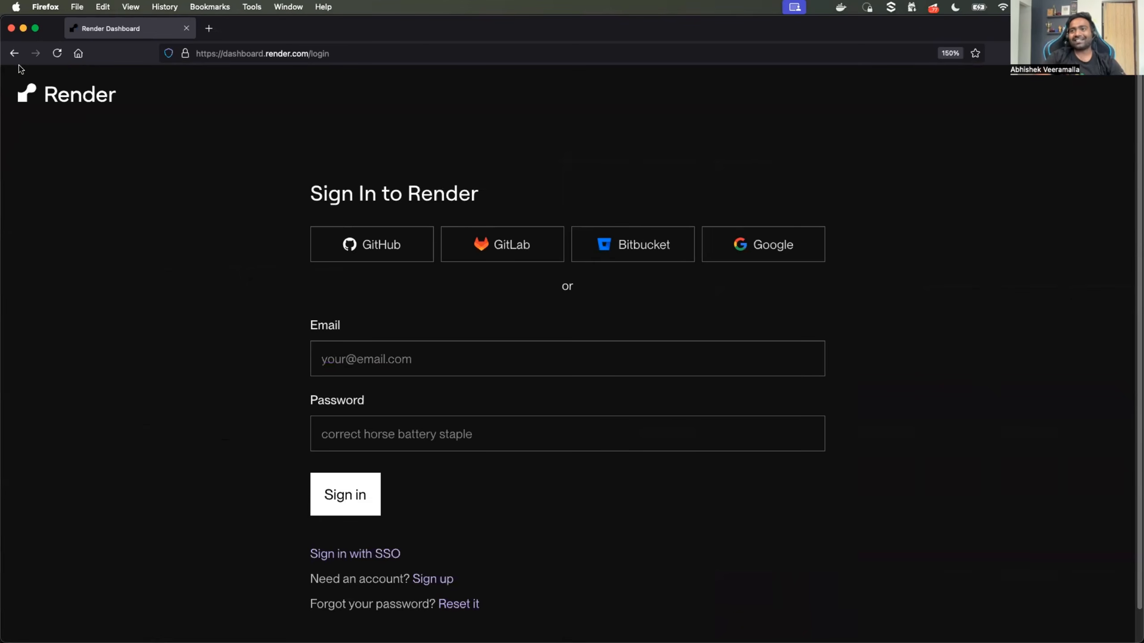
Leave the sign-in window for the signed-in Render dashboard and check which workspaces are available for switching
click(23, 28)
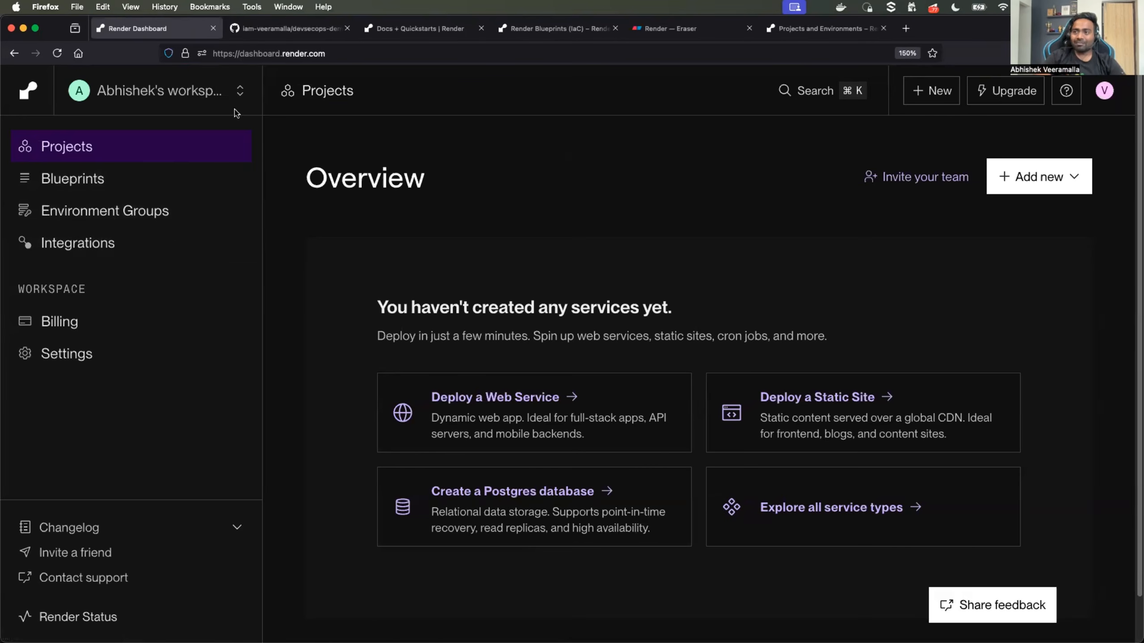
click(153, 91)
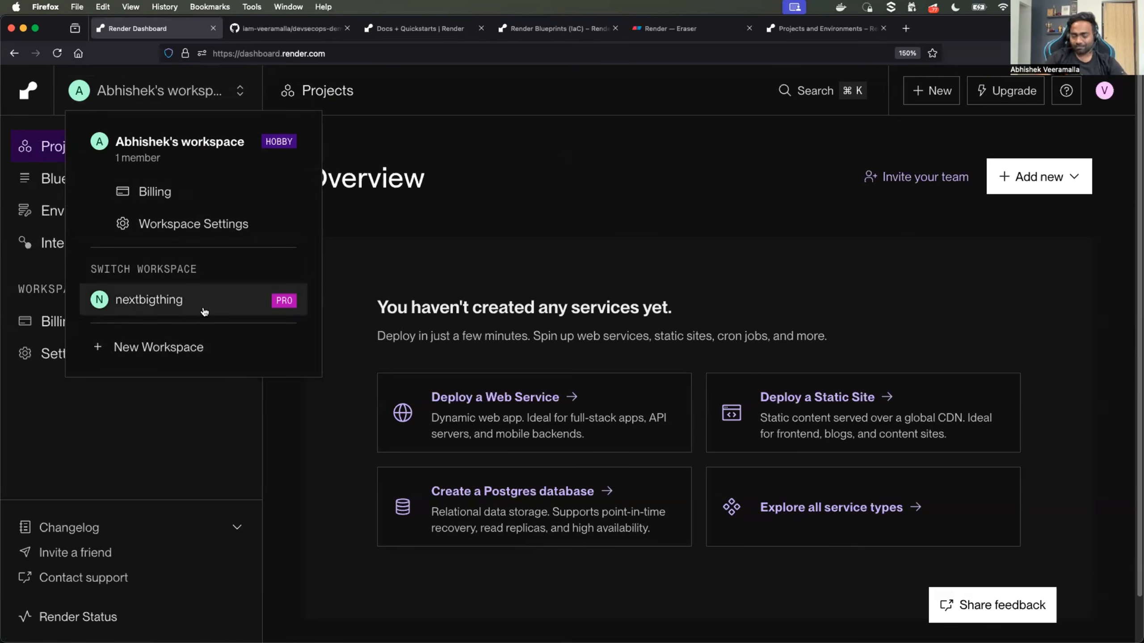
click(402, 137)
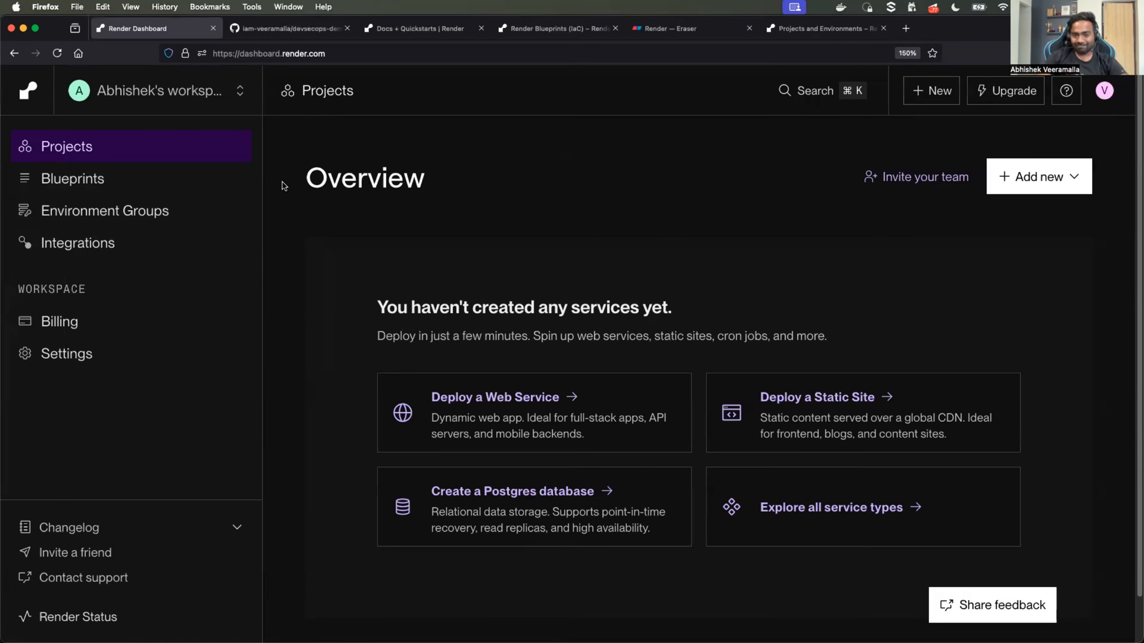
Review the devsecops-demo repository on GitHub, looking through its source files and the Tic Tac Toe README
click(267, 32)
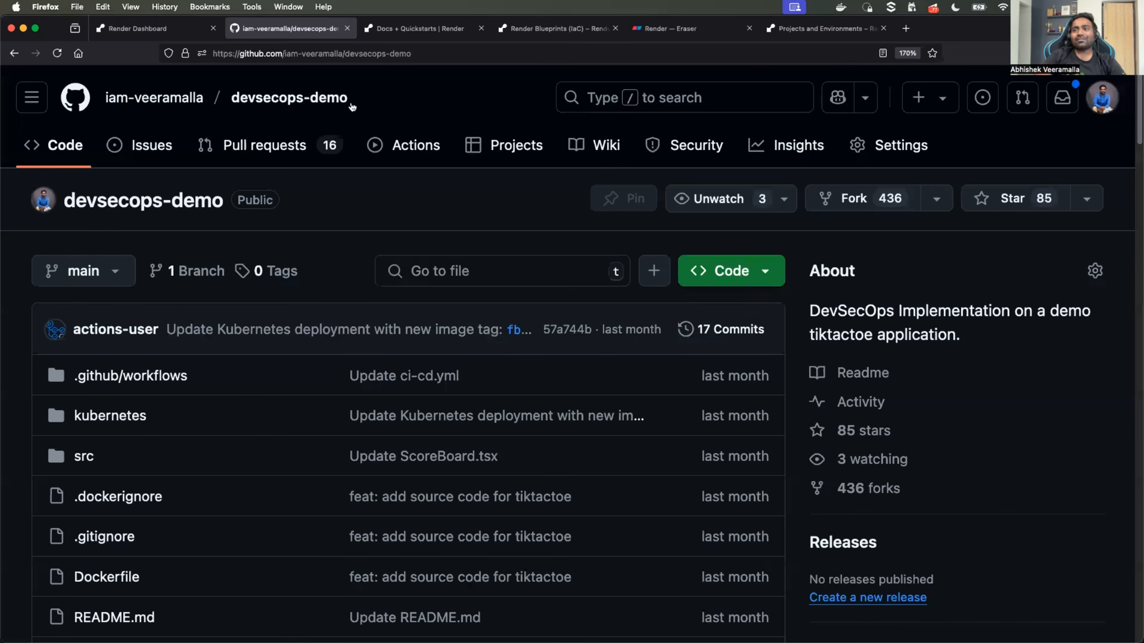
scroll(365, 280, down, 10)
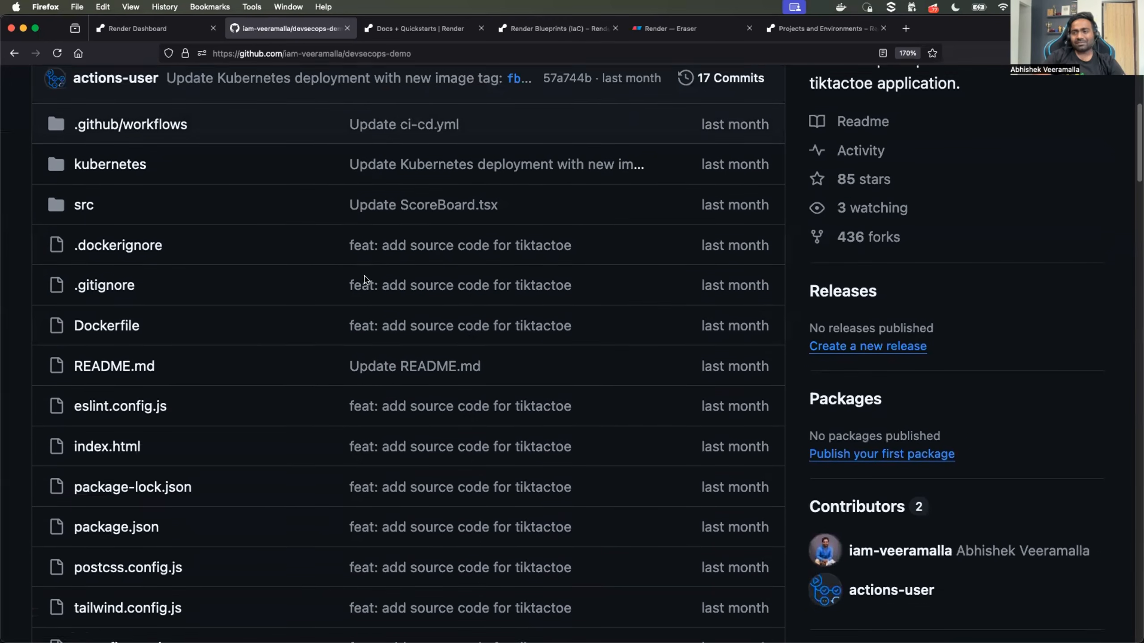
scroll(364, 280, down, 20)
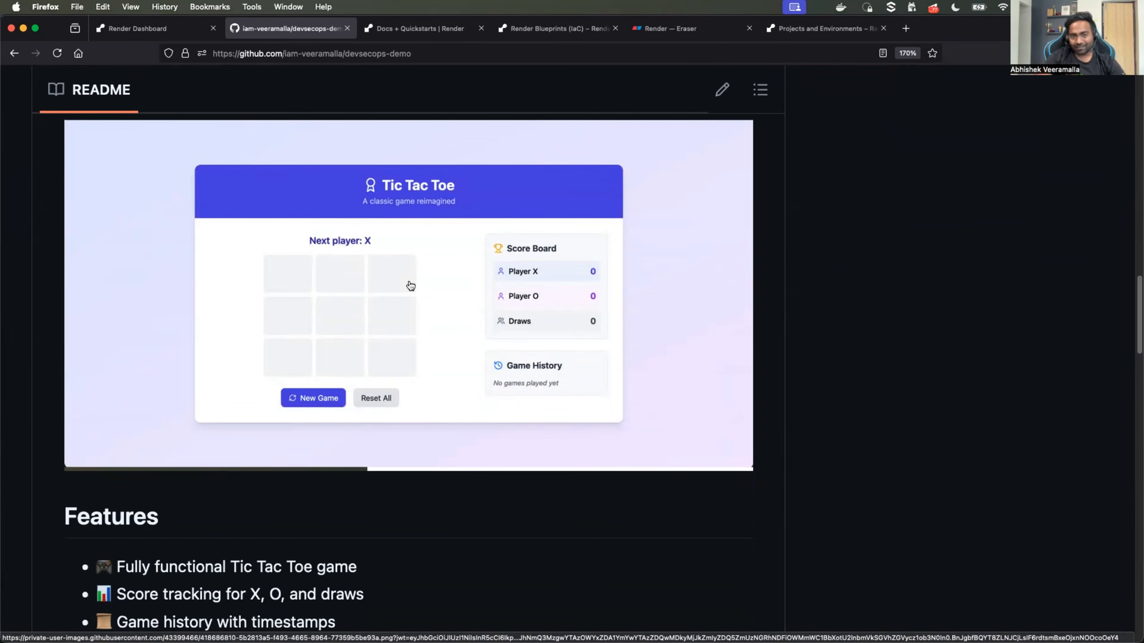
scroll(374, 271, up, 10)
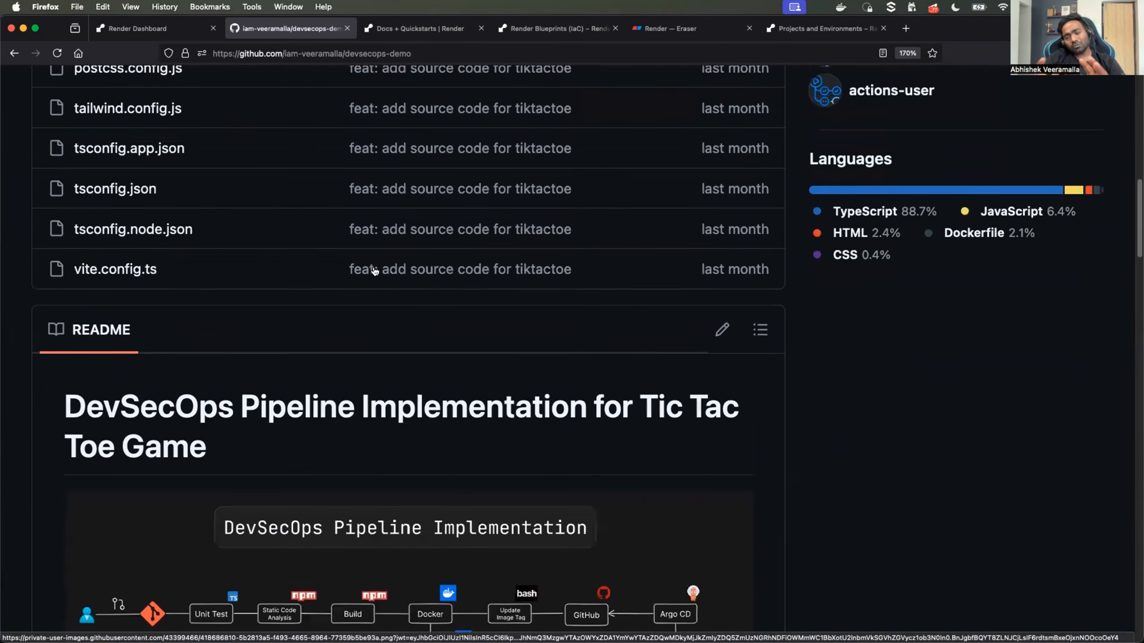
scroll(375, 271, up, 1)
scroll(374, 270, up, 10)
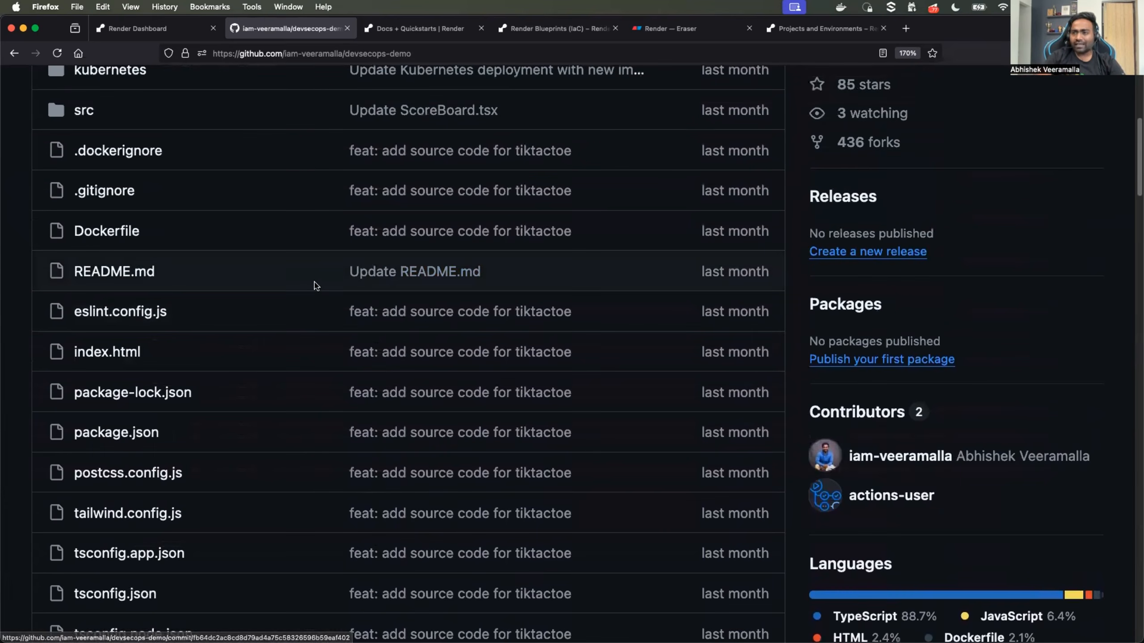
scroll(313, 284, down, 20)
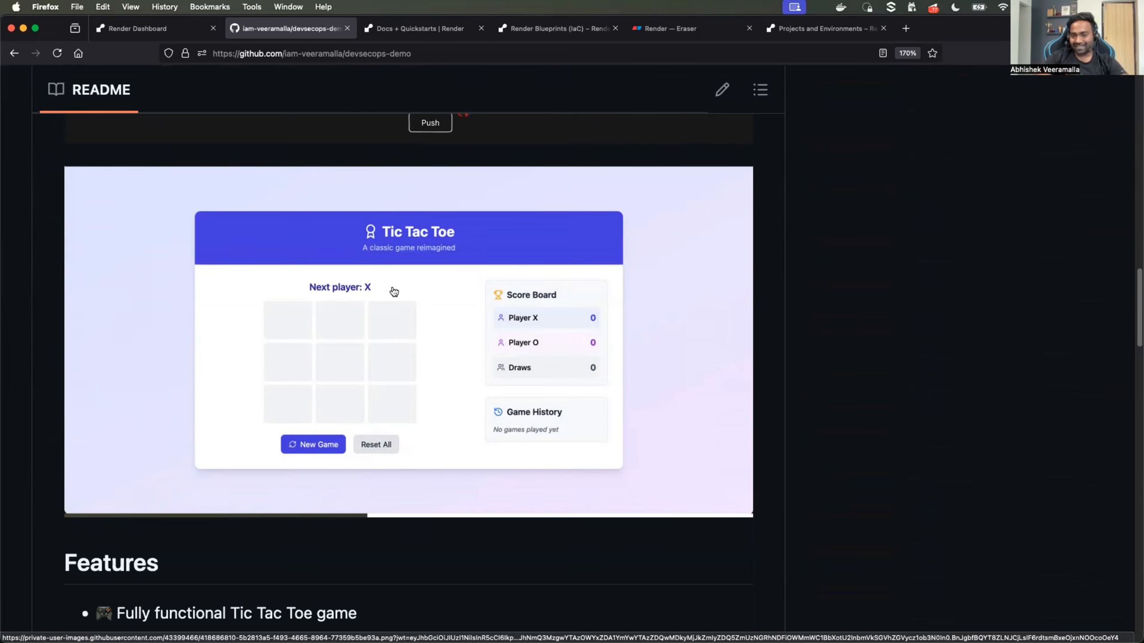
Start a new web service on Render and select the devsecops-demo repository as its source, searching for "devsec"
click(160, 31)
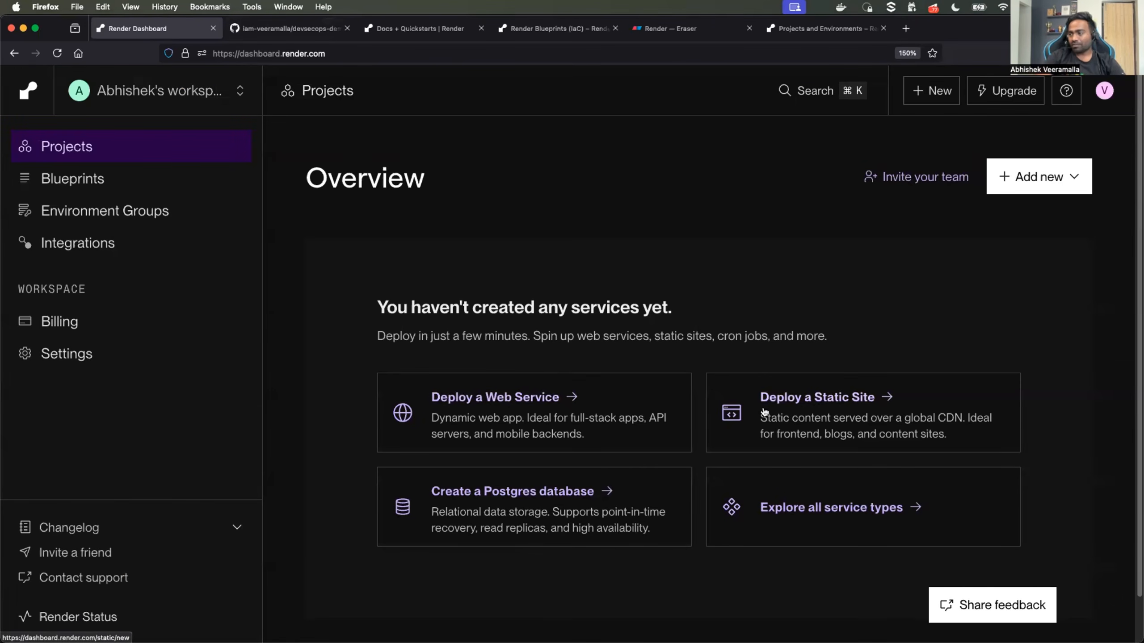
scroll(830, 401, down, 1)
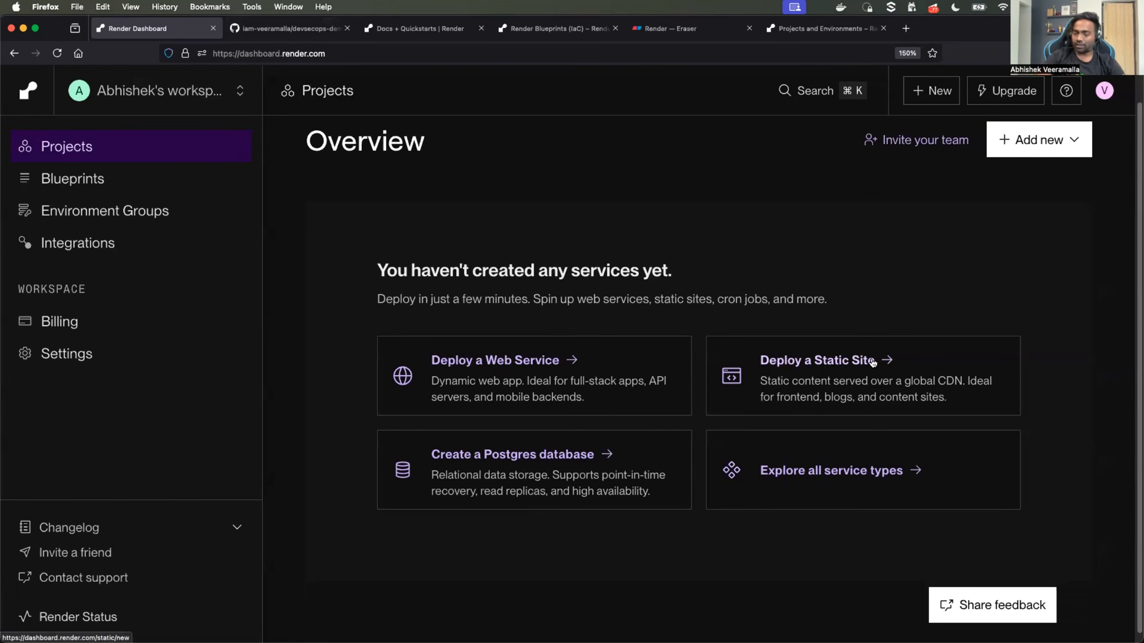
click(521, 367)
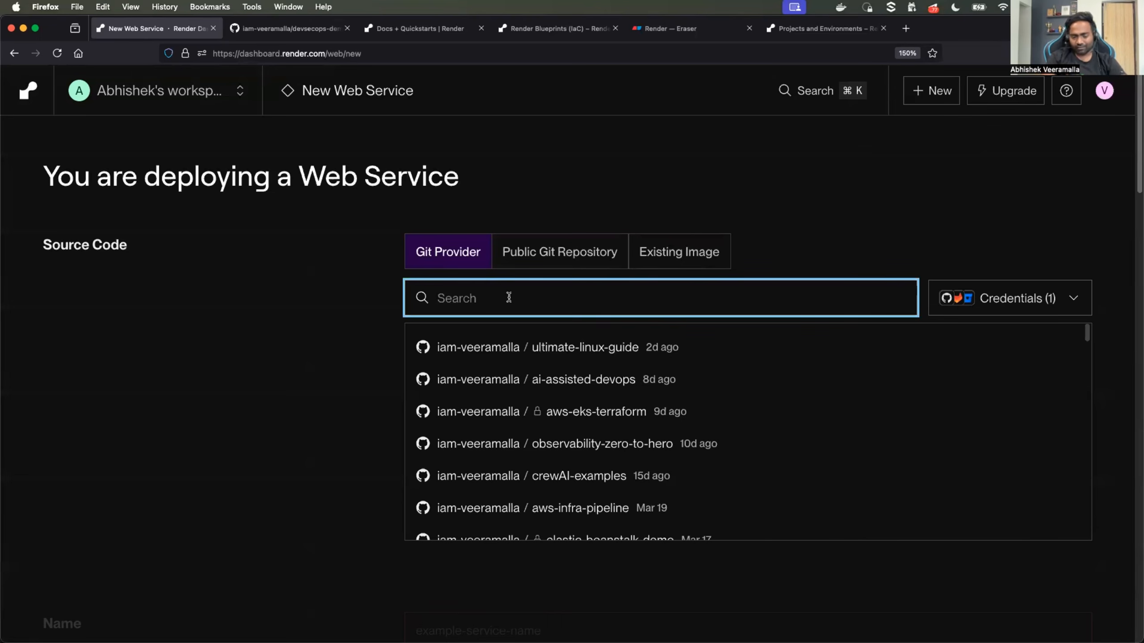
text(dev)
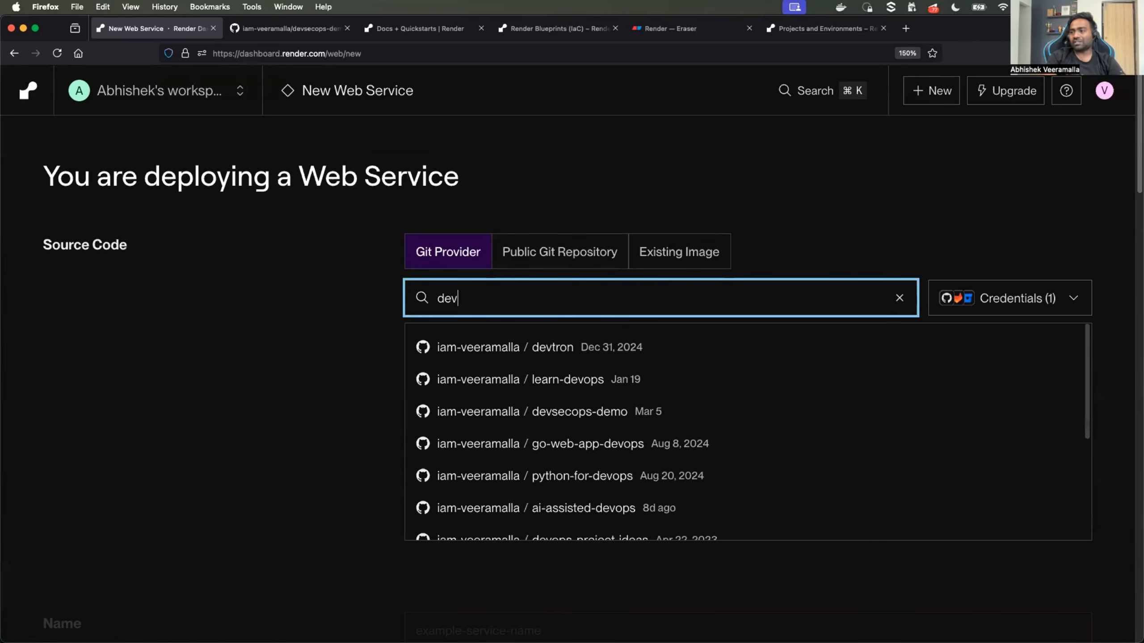
text(secp)
key(BackSpace)
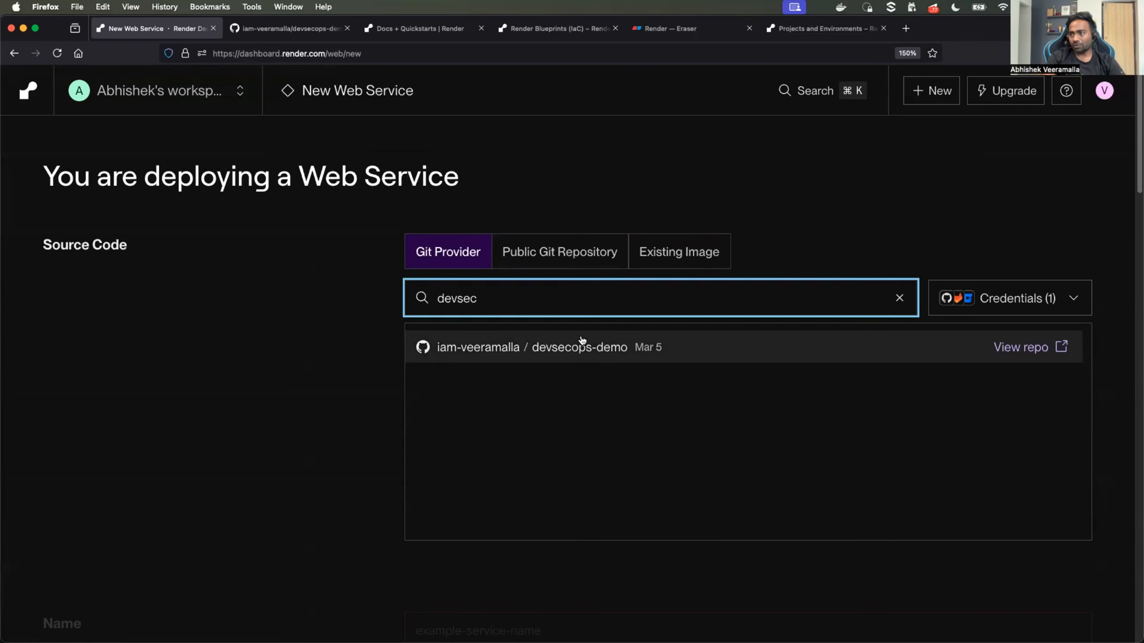
click(583, 342)
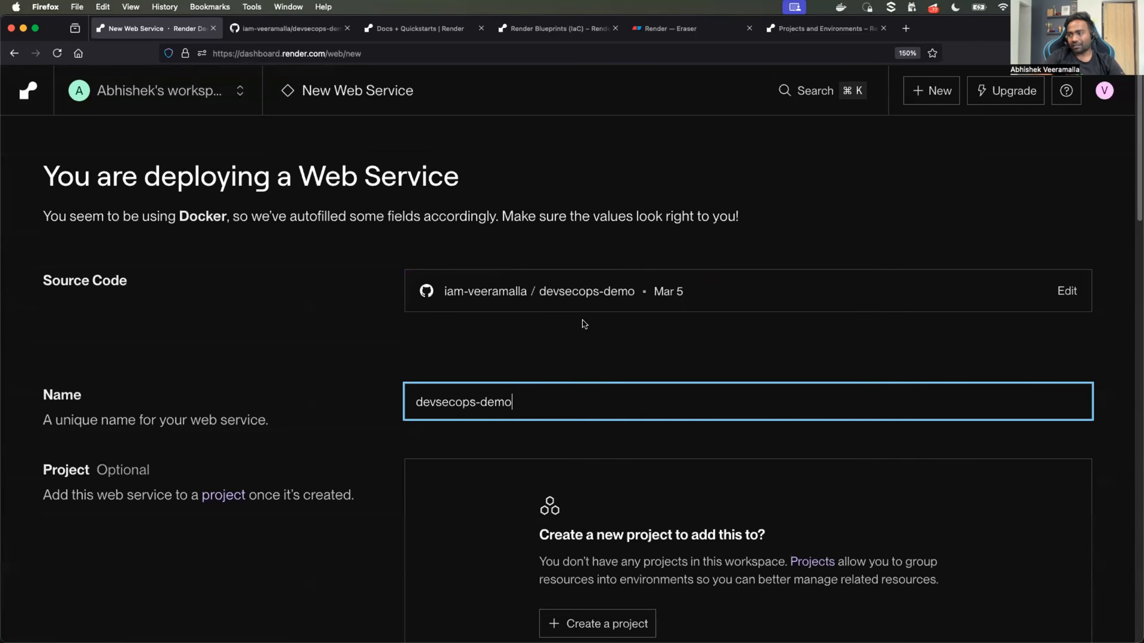
Choose Docker as the web service's language and look over the other language options
scroll(576, 311, down, 5)
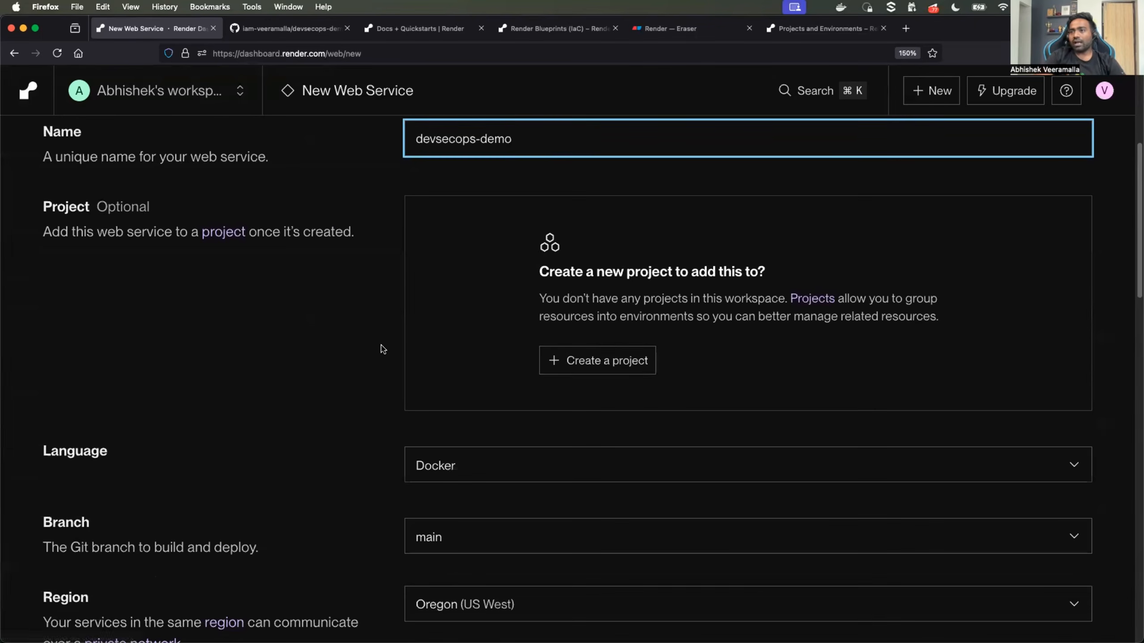
scroll(382, 350, down, 1)
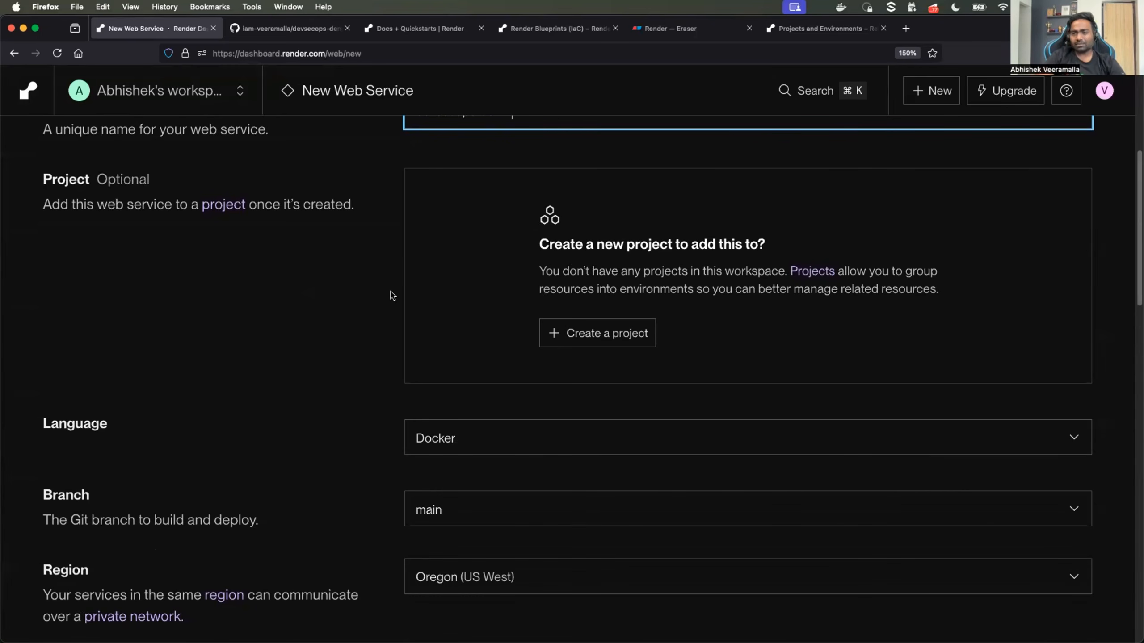
scroll(389, 293, down, 4)
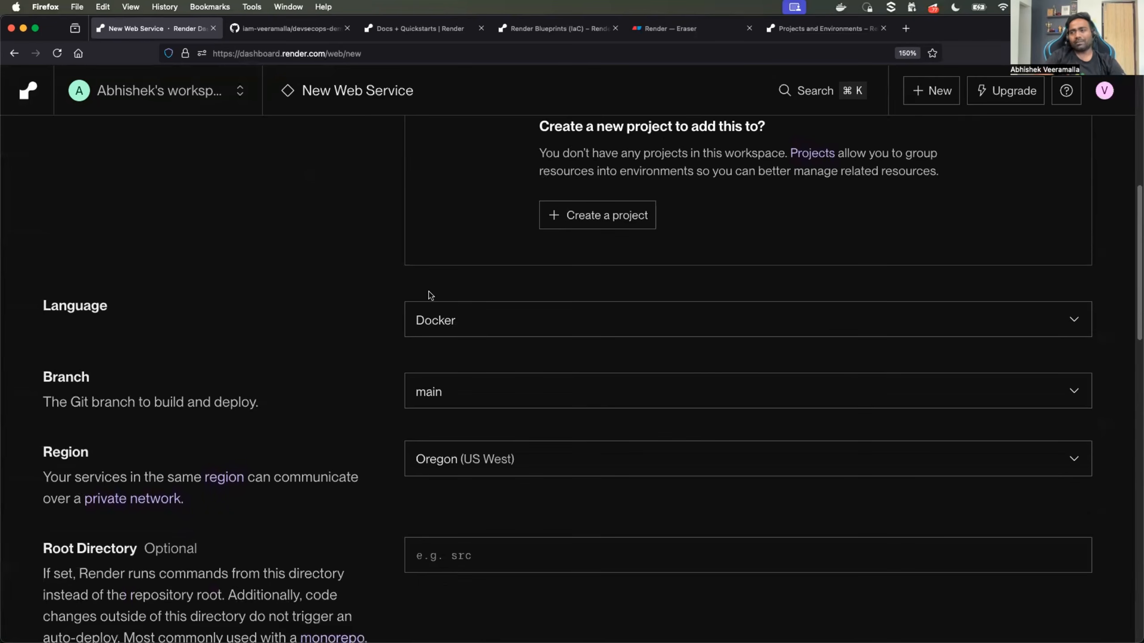
click(458, 323)
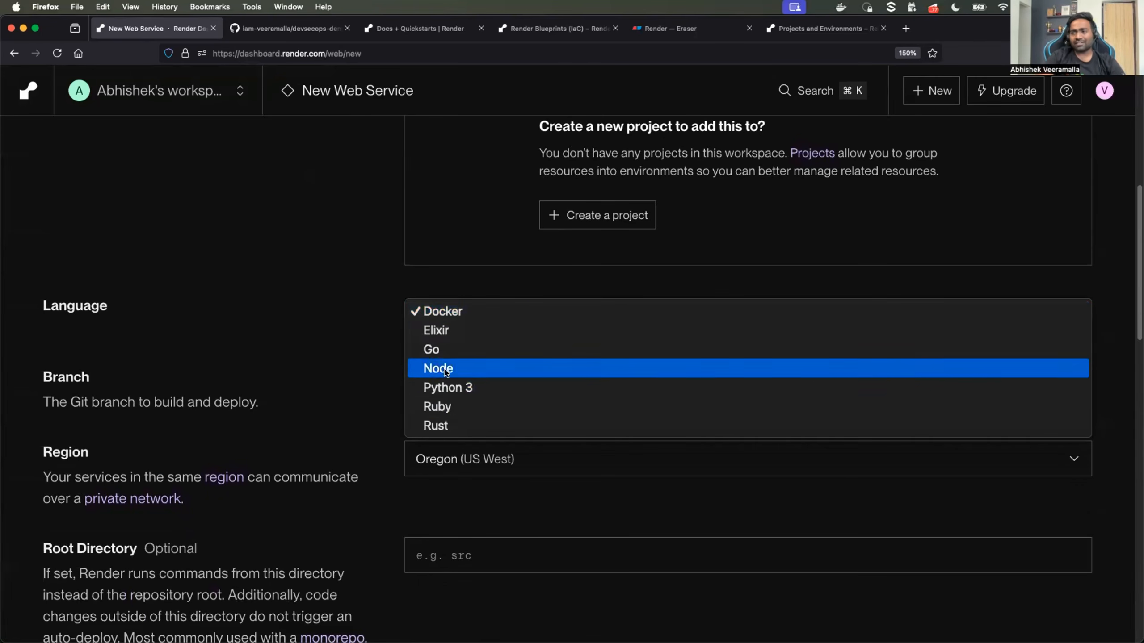
click(448, 315)
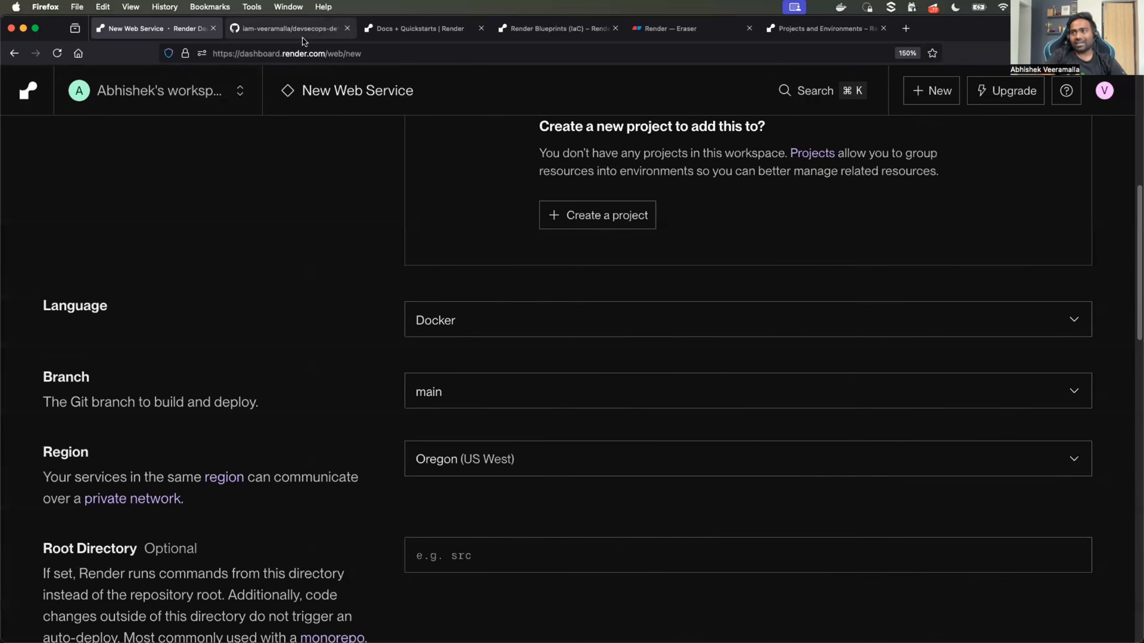
click(470, 322)
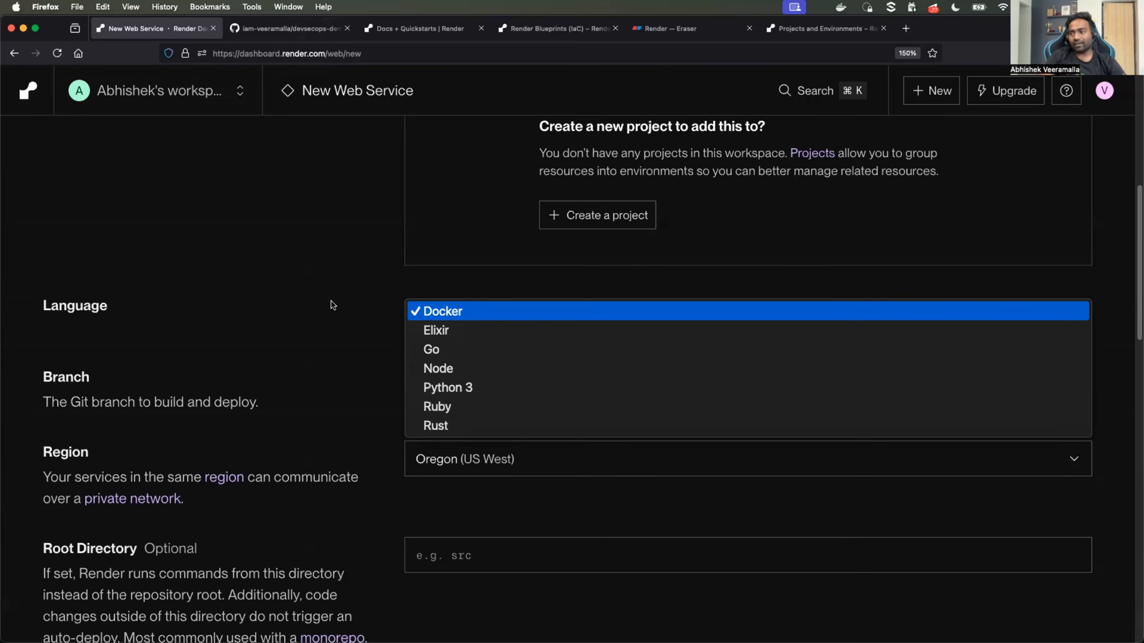
click(317, 281)
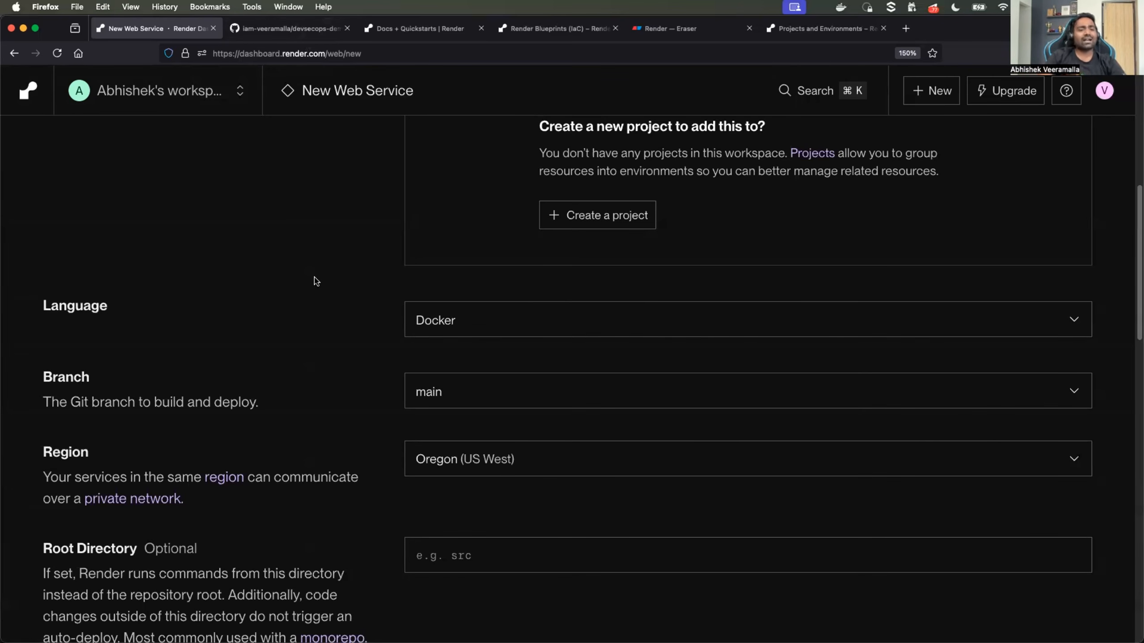
Set the web service's region to Singapore (Southeast Asia)
scroll(317, 281, down, 5)
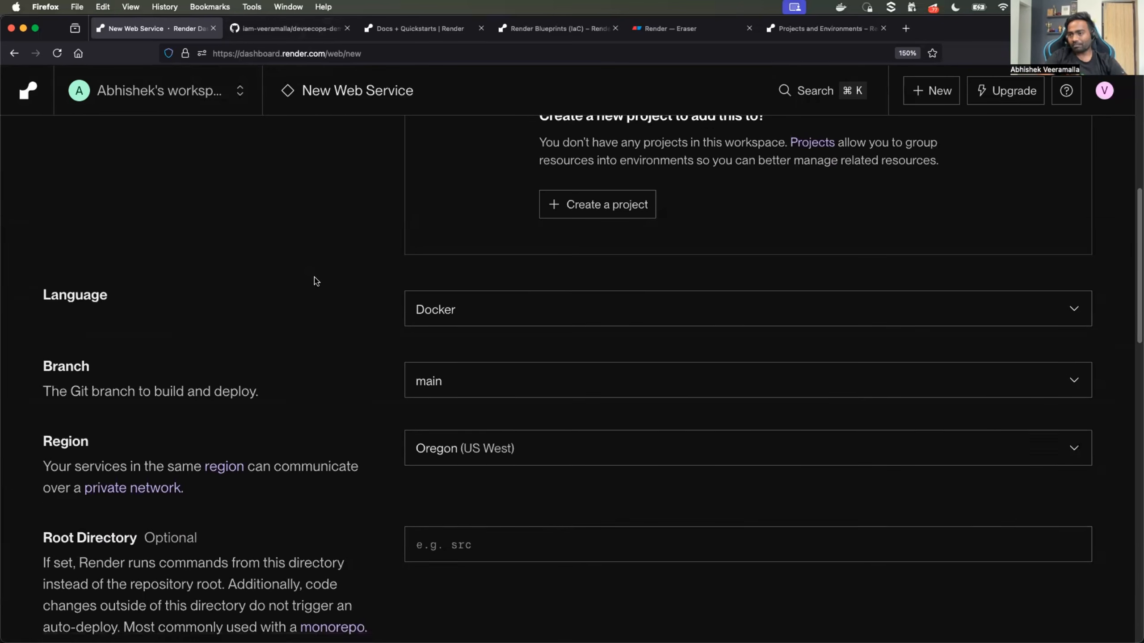
scroll(458, 182, down, 1)
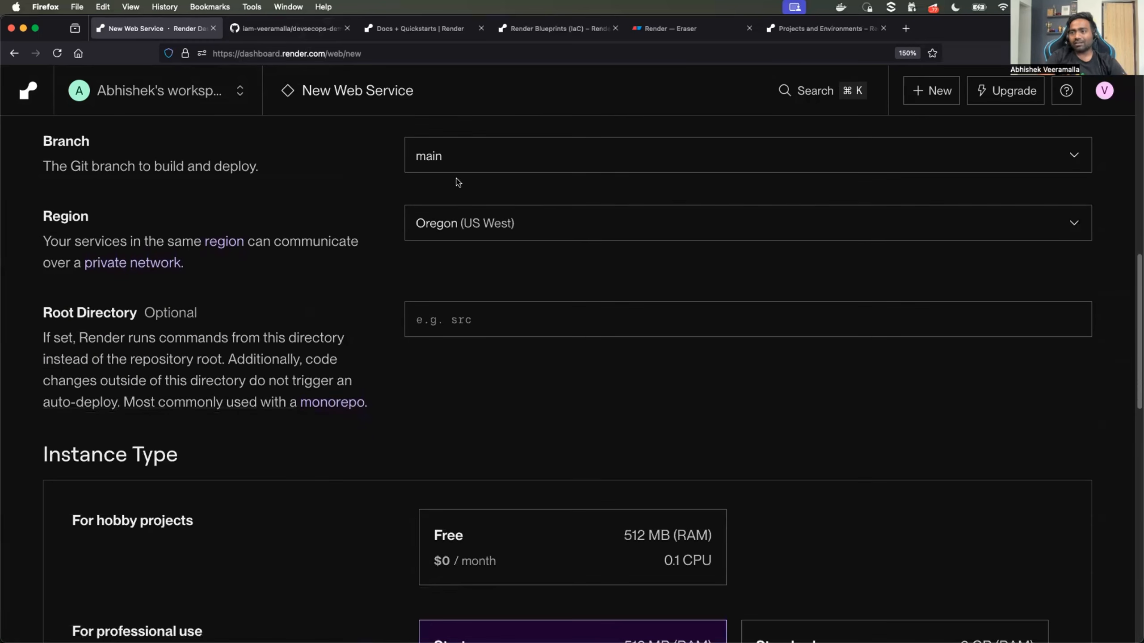
click(455, 224)
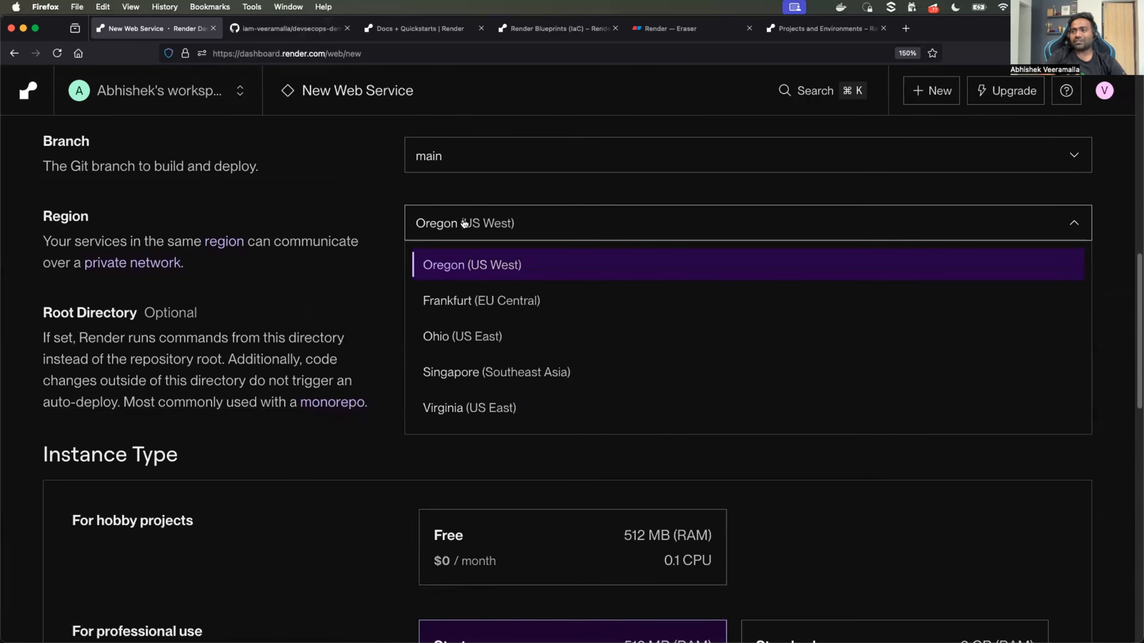
click(471, 372)
scroll(392, 286, down, 1)
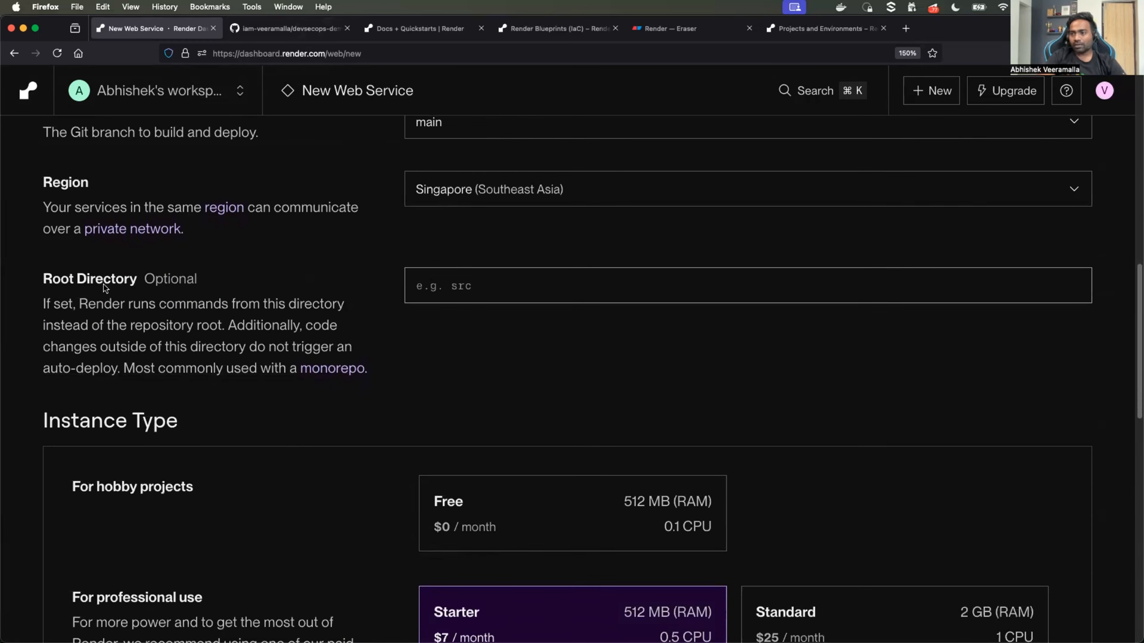
scroll(430, 249, down, 1)
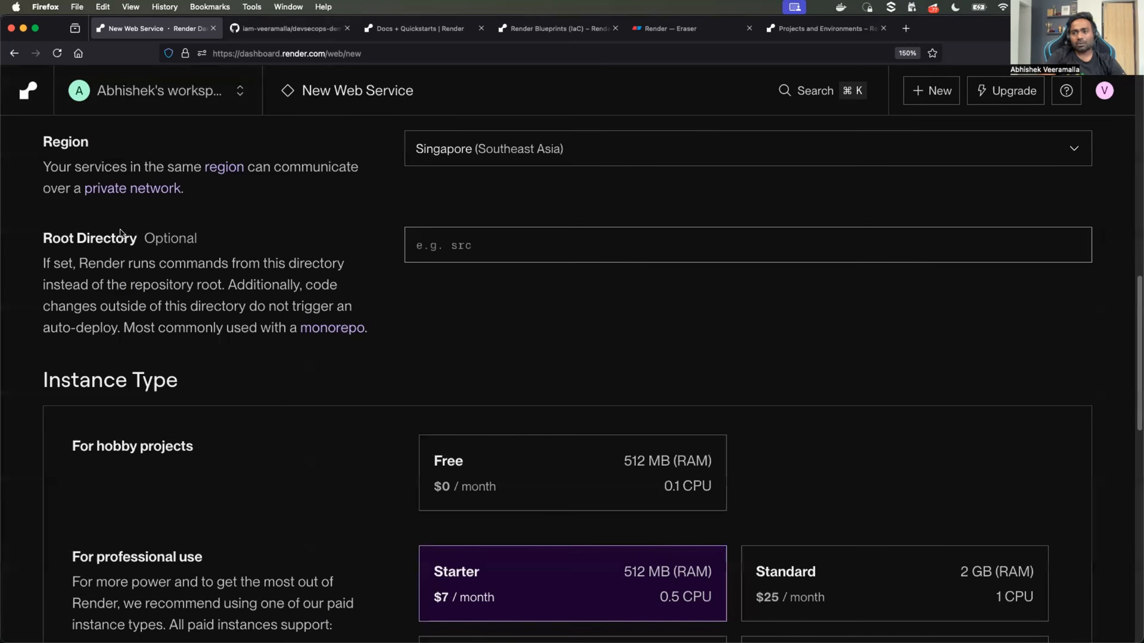
click(419, 247)
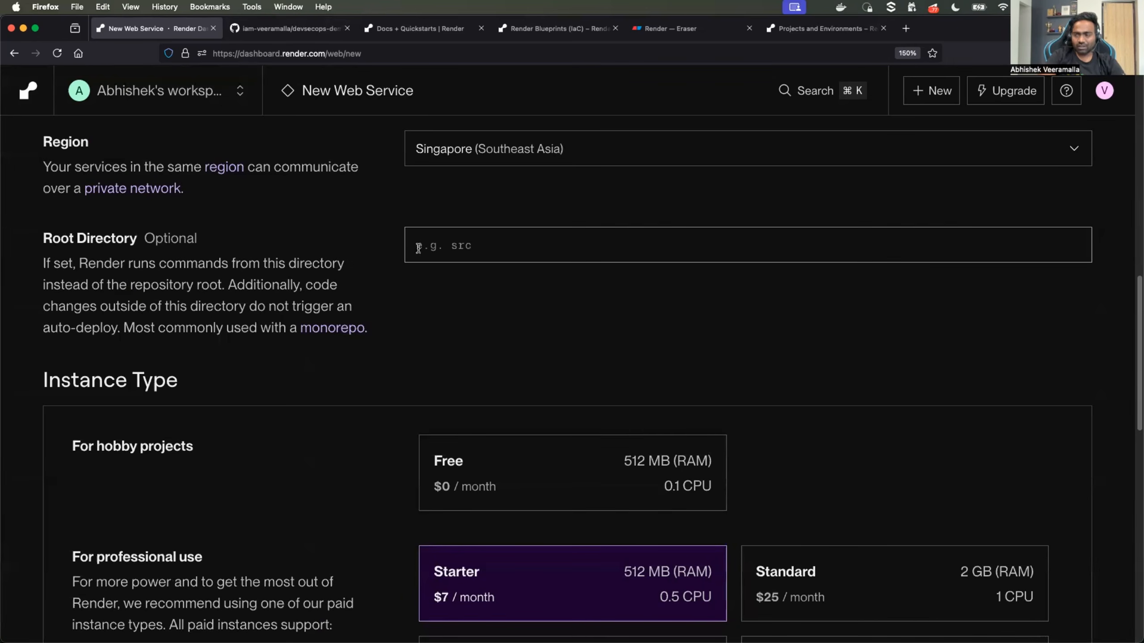
text(.)
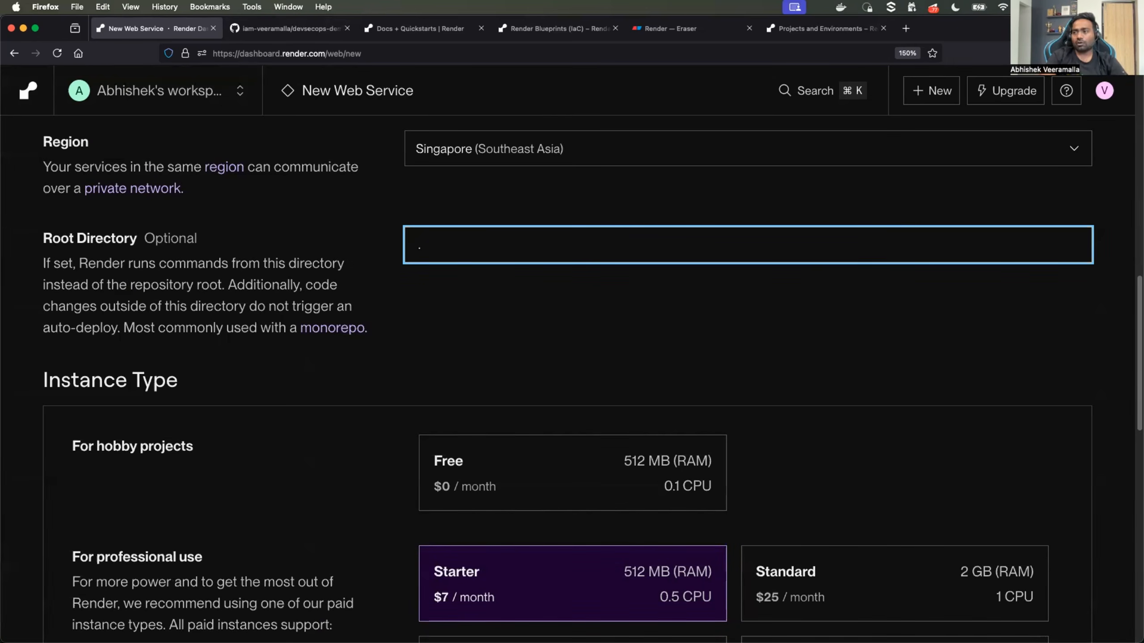
key(BackSpace)
click(468, 325)
Select the Free instance type for hobby projects and review the paid plans and remaining deployment settings
scroll(467, 324, down, 6)
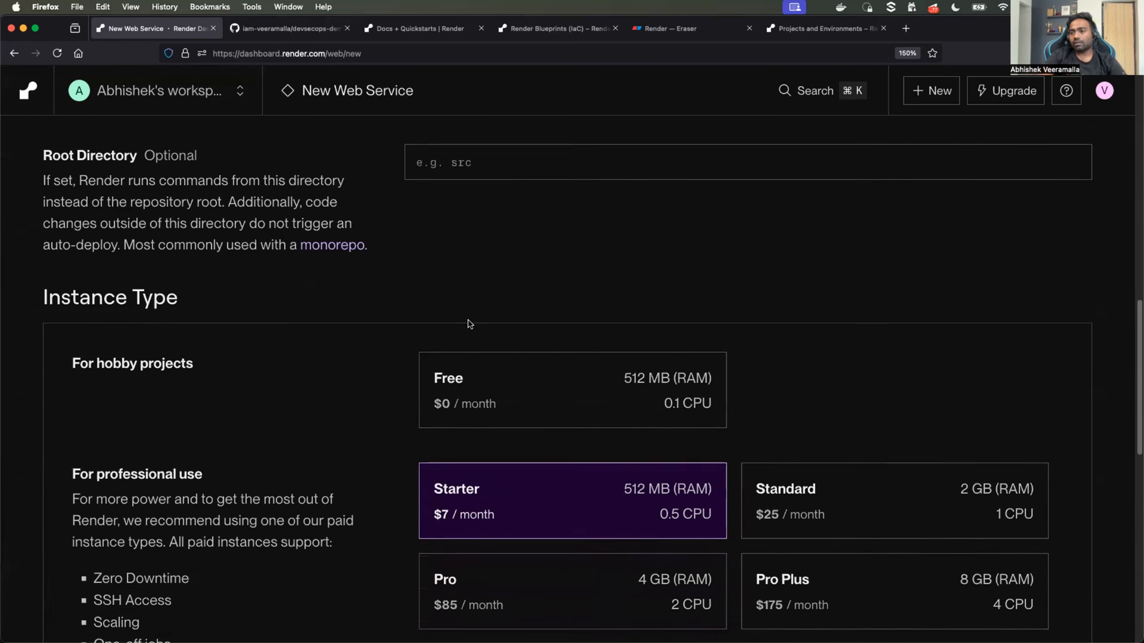
scroll(269, 190, up, 1)
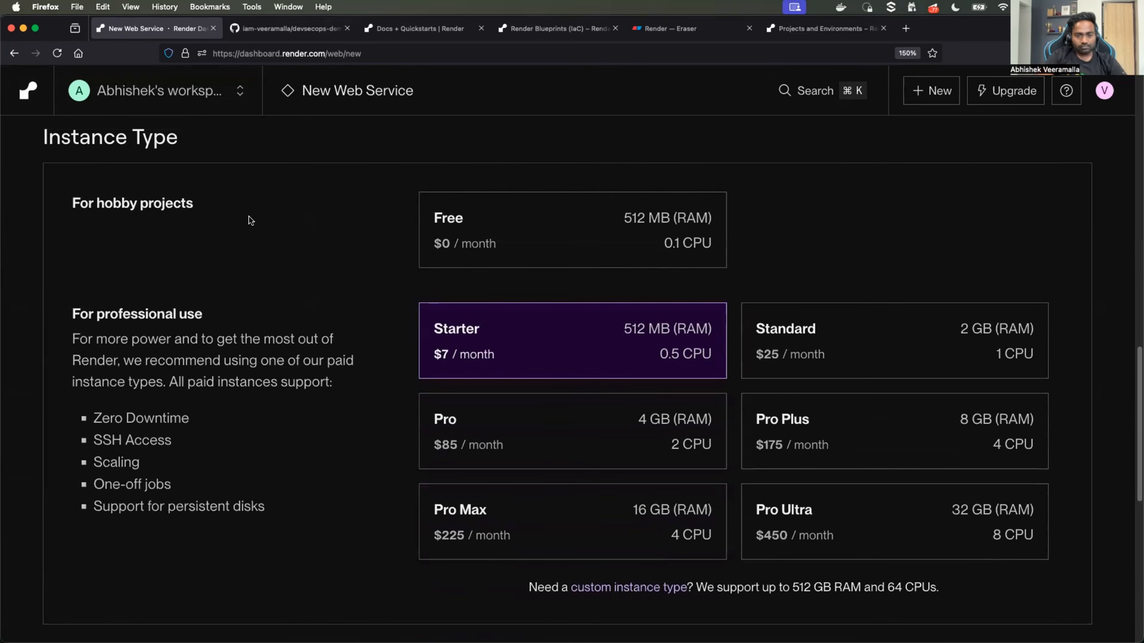
click(536, 222)
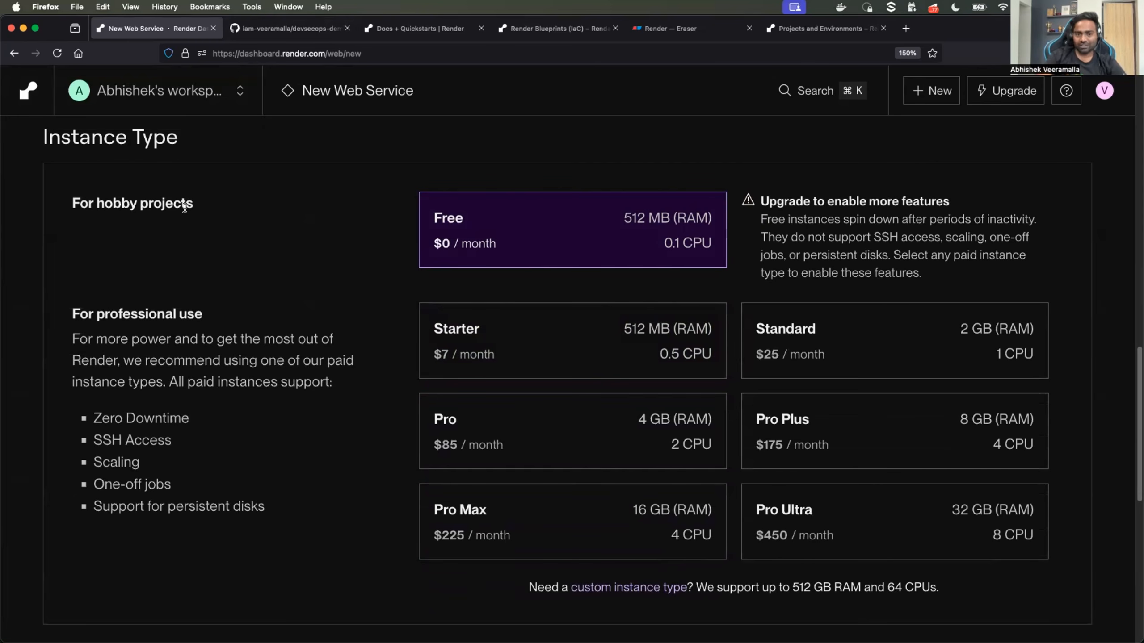
scroll(184, 208, down, 3)
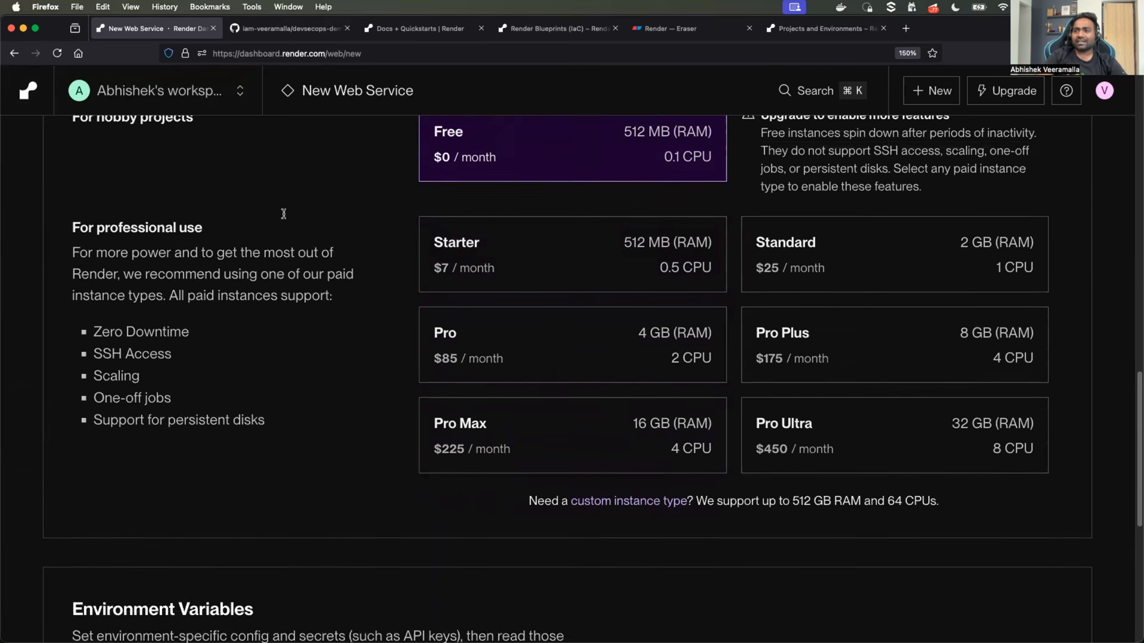
scroll(284, 213, up, 2)
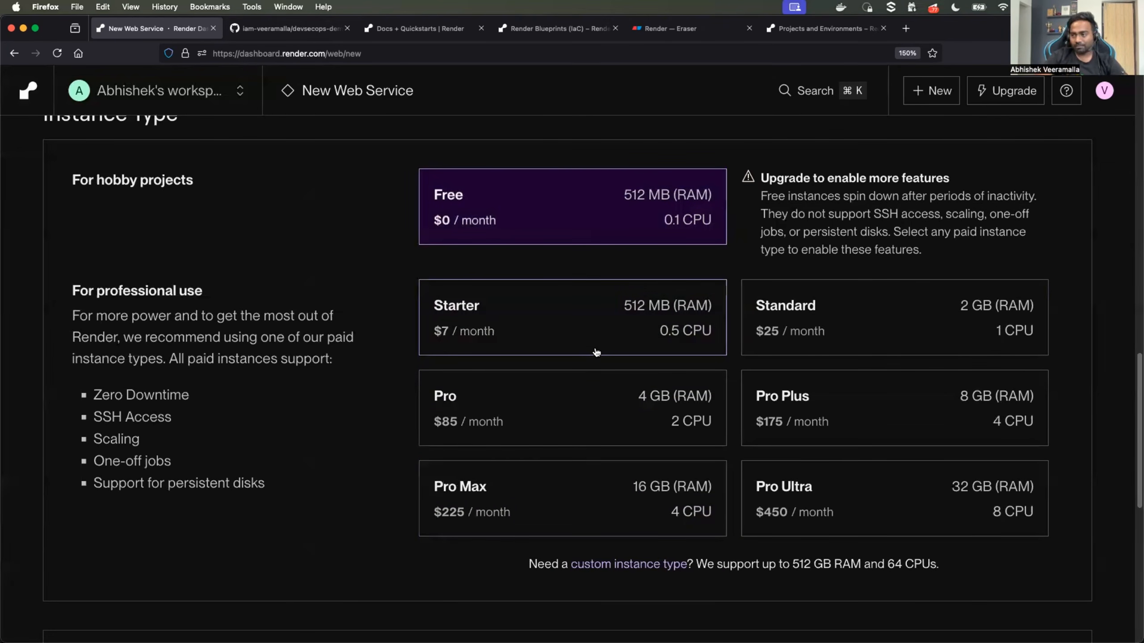
scroll(596, 353, down, 10)
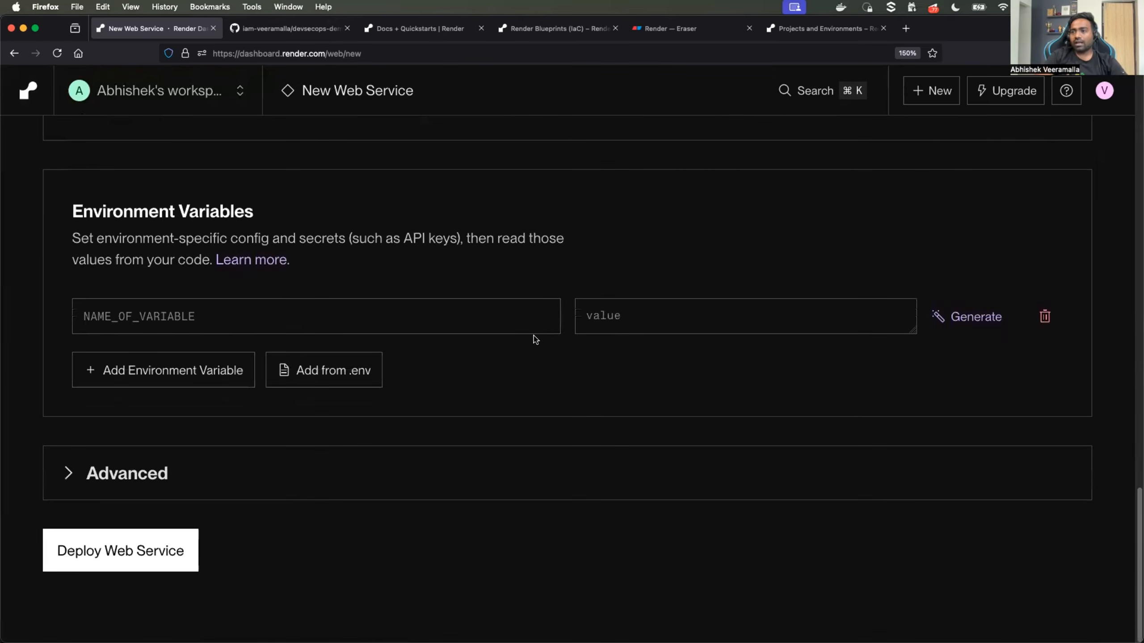
Expand the advanced settings and review secret files, health check path, registry credential, Docker paths, pre-deploy command, auto-deploy and build filters
click(68, 473)
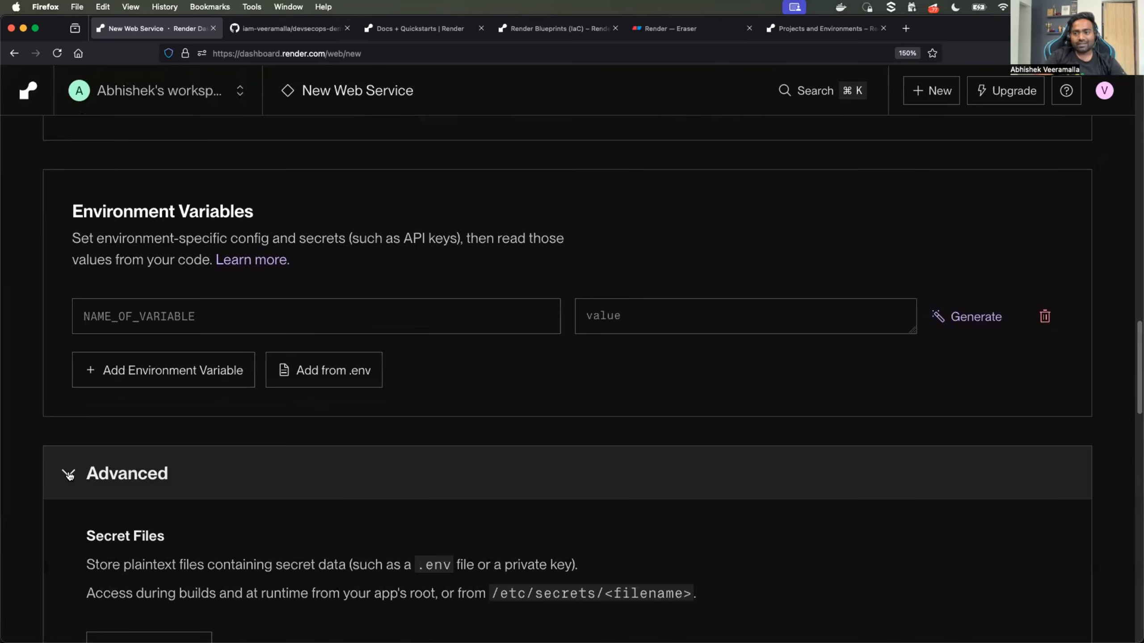
scroll(65, 464, down, 5)
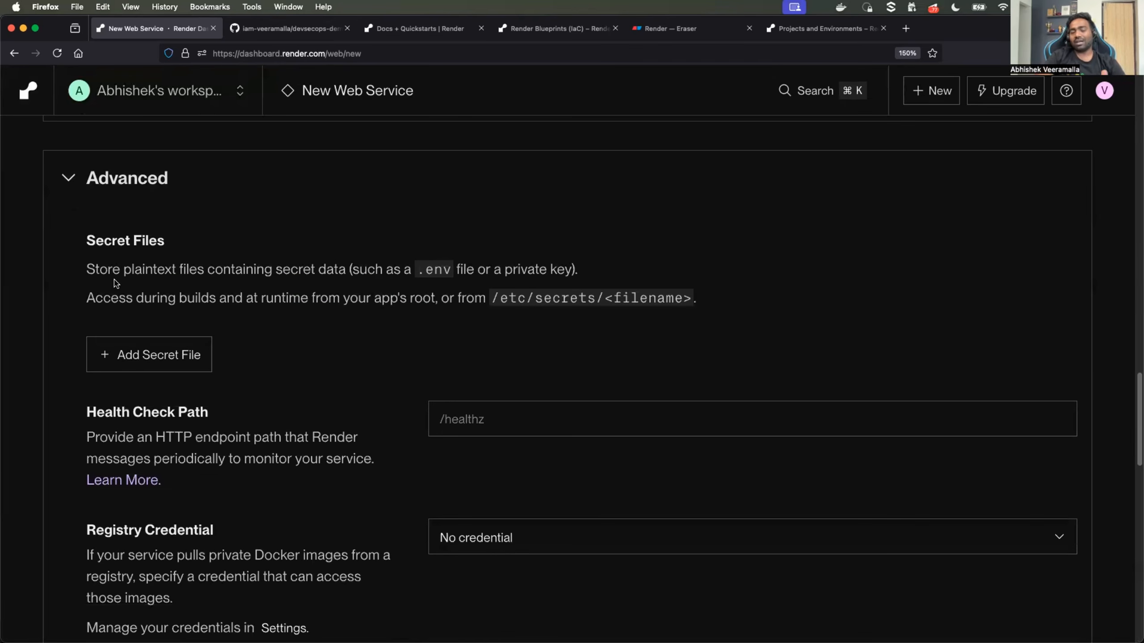
scroll(115, 283, down, 2)
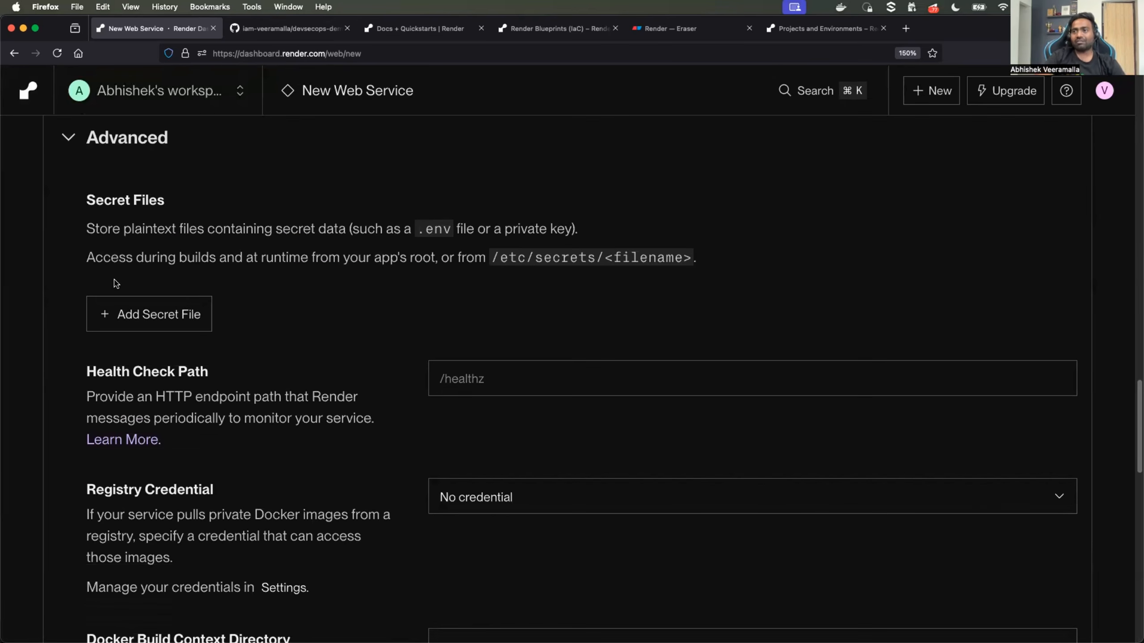
drag(104, 201, 149, 200)
scroll(141, 382, down, 4)
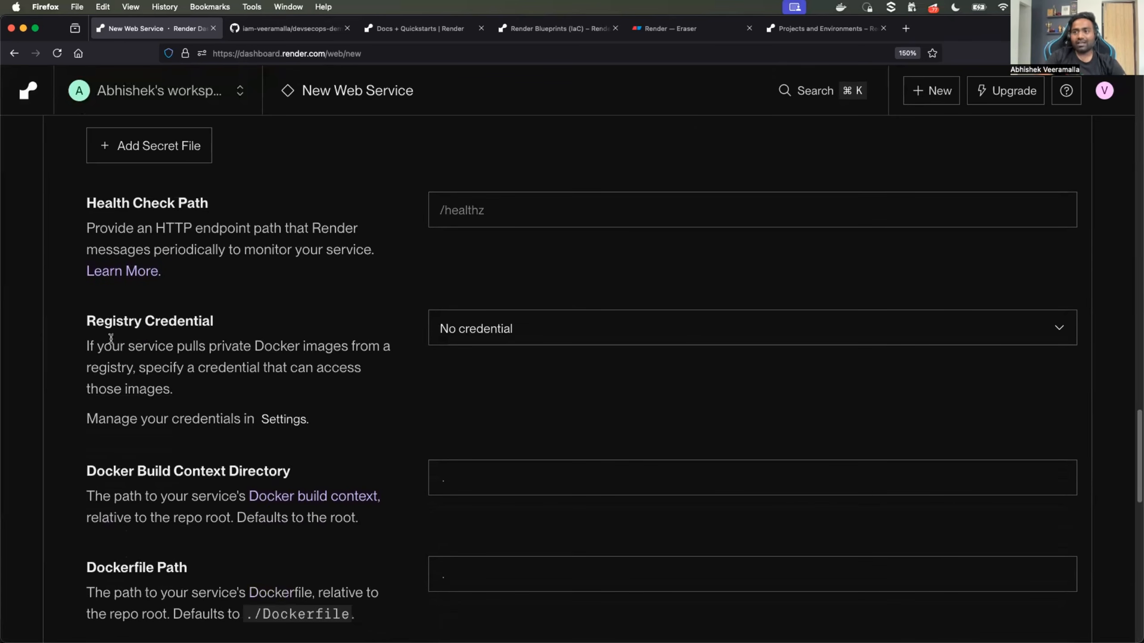
scroll(110, 335, down, 3)
scroll(175, 346, down, 12)
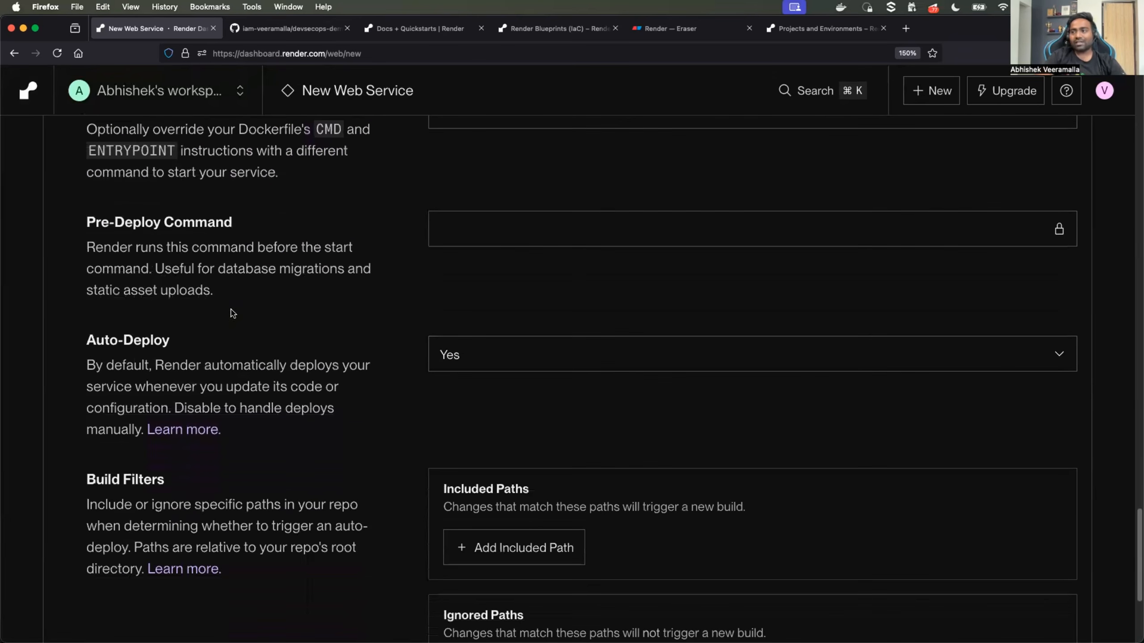
scroll(229, 312, down, 5)
scroll(205, 460, down, 2)
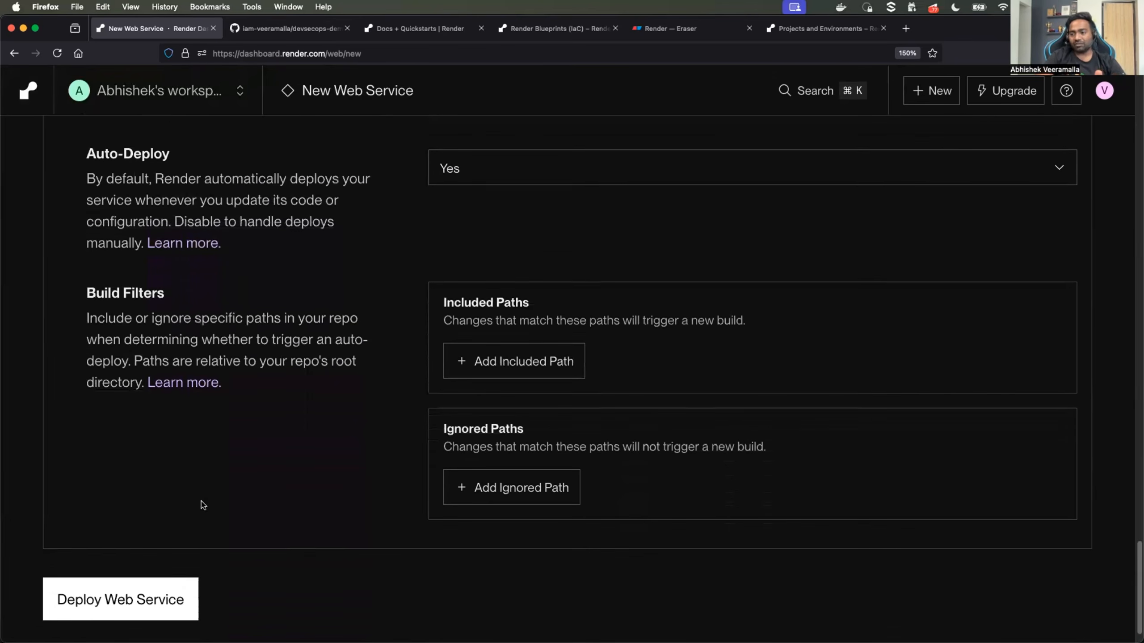
Deploy the devsecops-demo web service and read through its Docker build logs from start to end
click(126, 553)
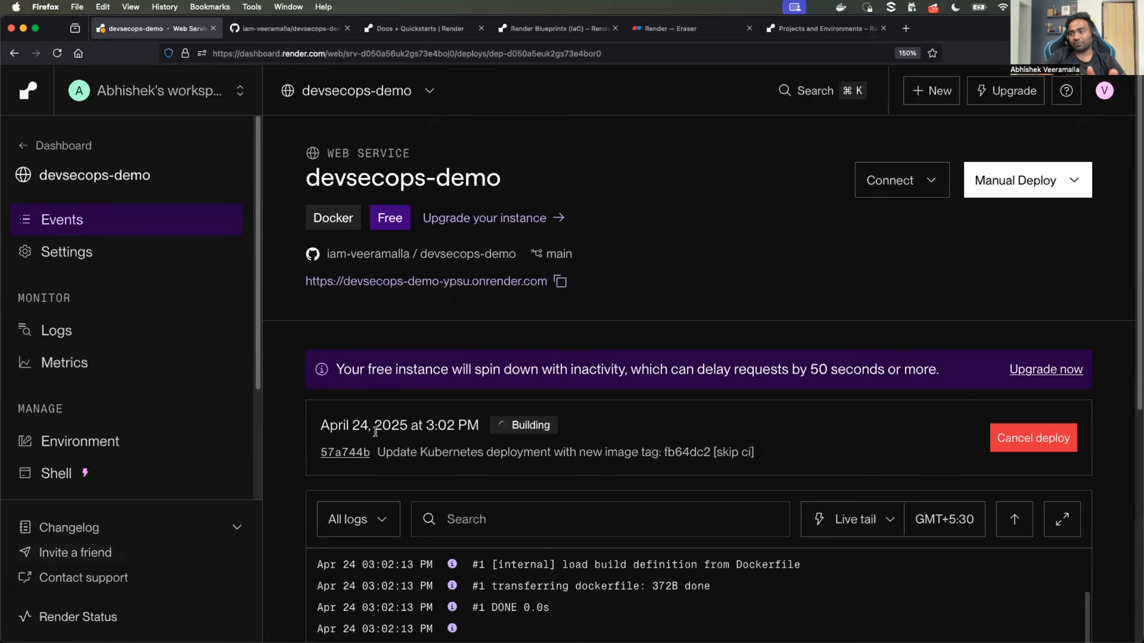
scroll(381, 434, down, 5)
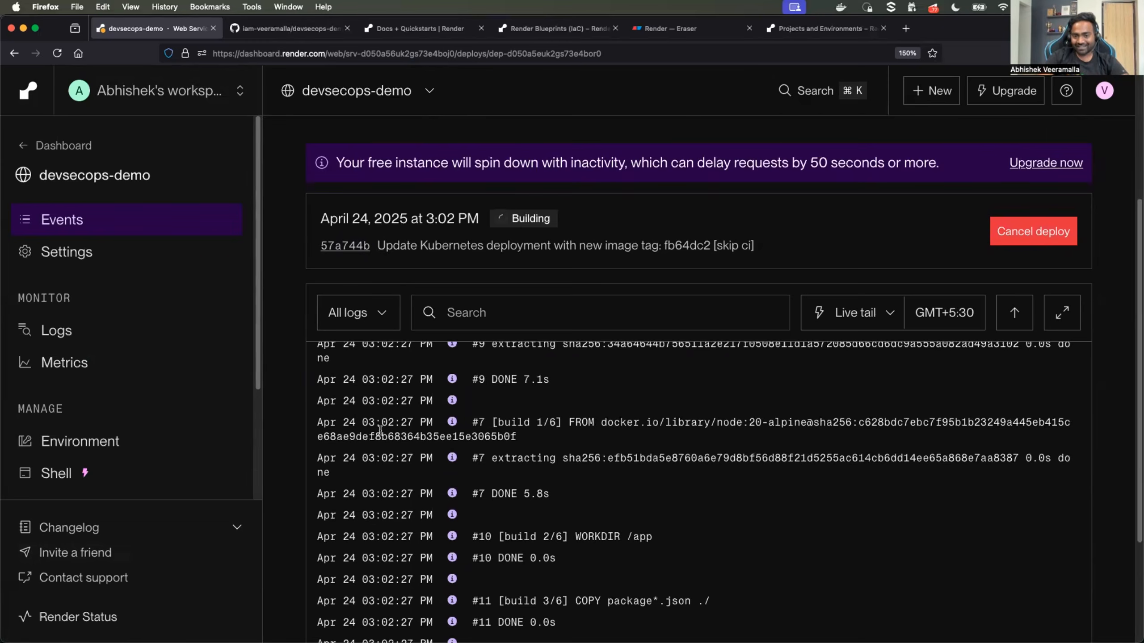
scroll(596, 366, down, 3)
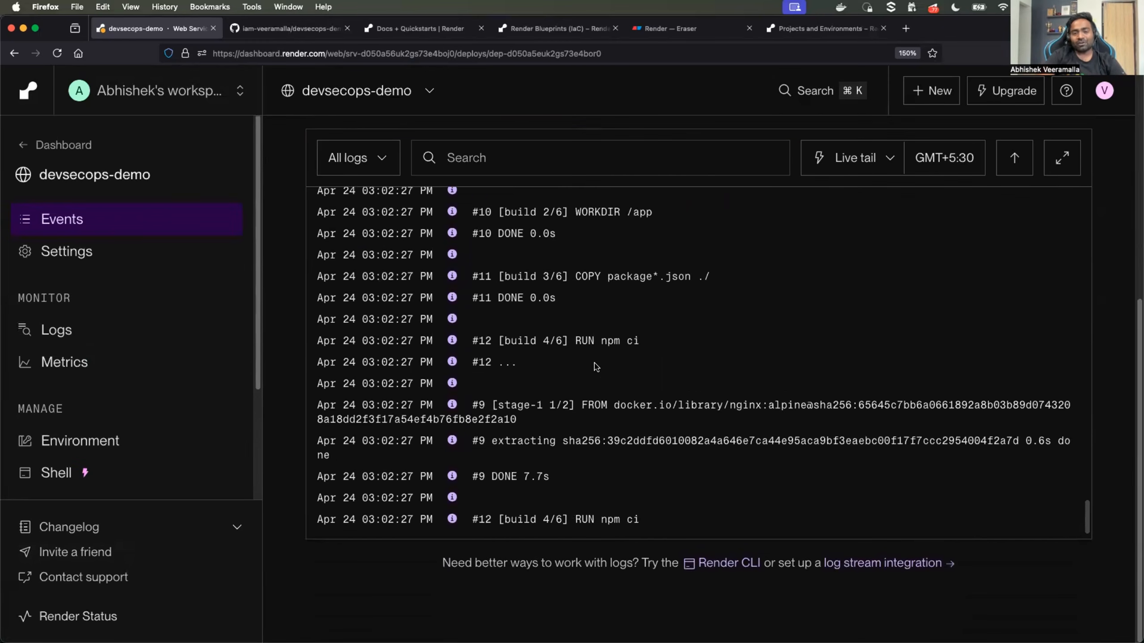
scroll(594, 362, up, 10)
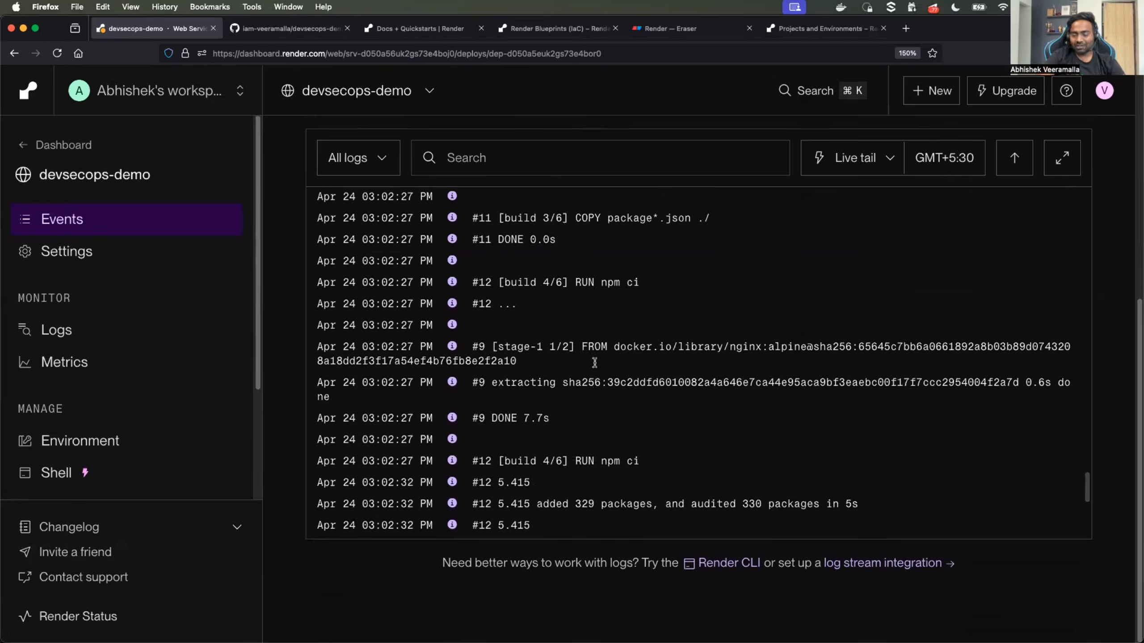
scroll(594, 362, up, 3)
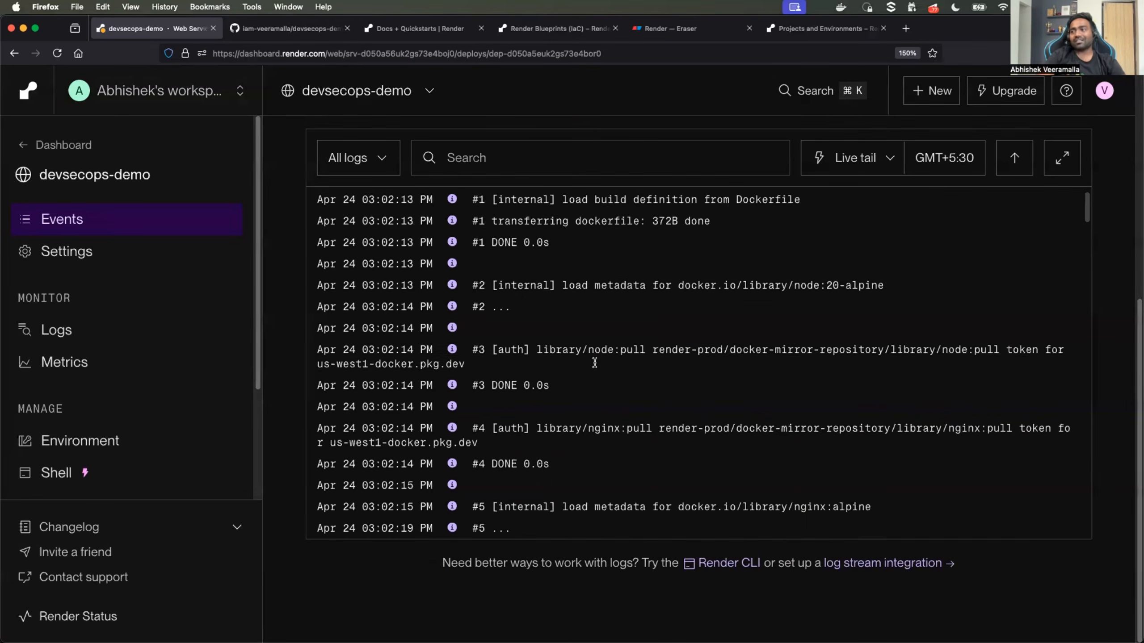
scroll(595, 363, down, 15)
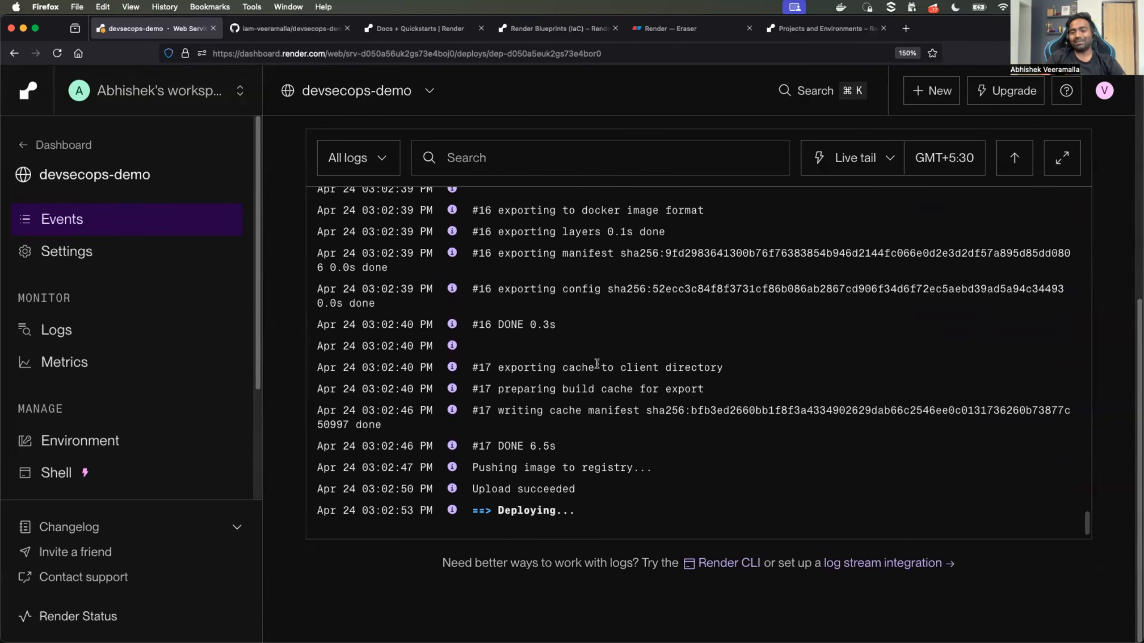
scroll(612, 423, up, 3)
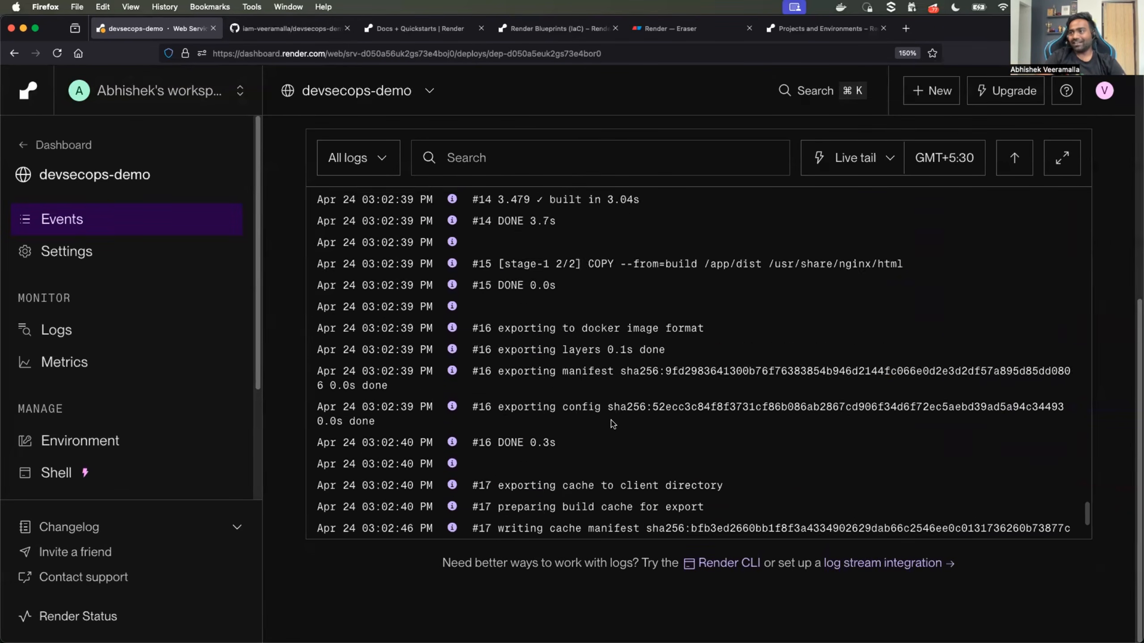
scroll(613, 424, up, 15)
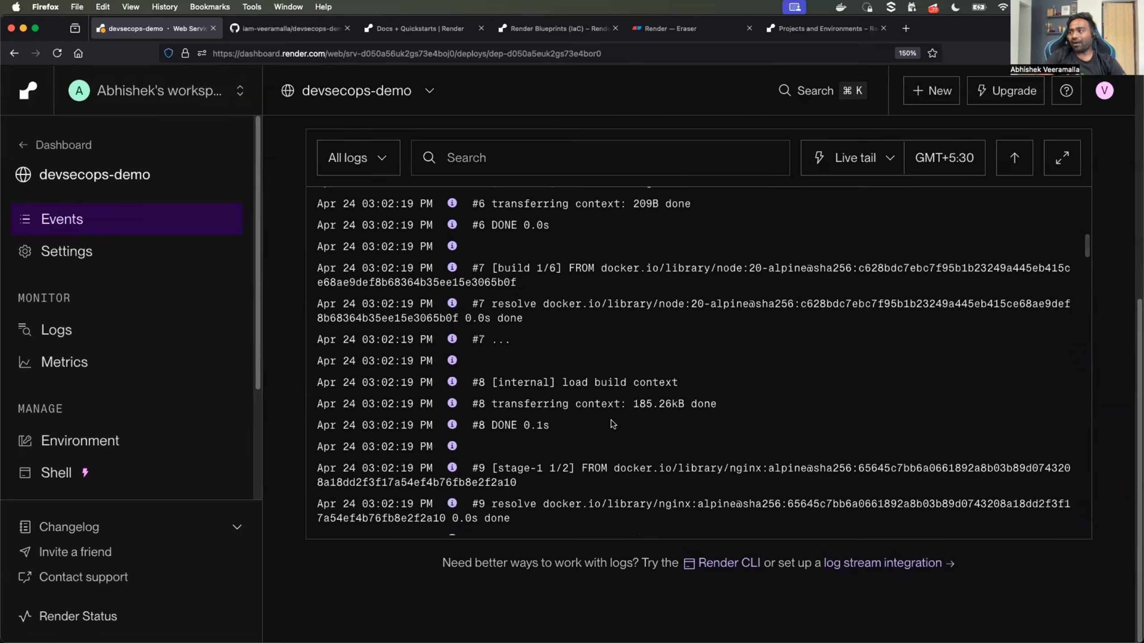
scroll(612, 423, down, 15)
scroll(608, 424, up, 6)
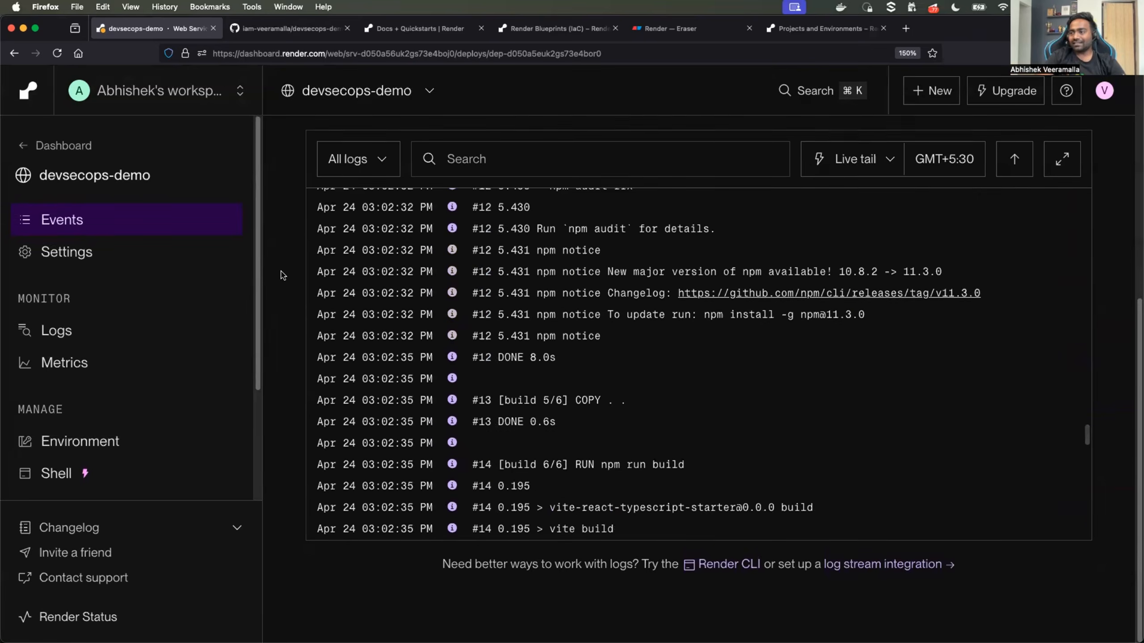
Check the deployment status of devsecops-demo and open the deployed app at its onrender.com URL
scroll(282, 275, up, 8)
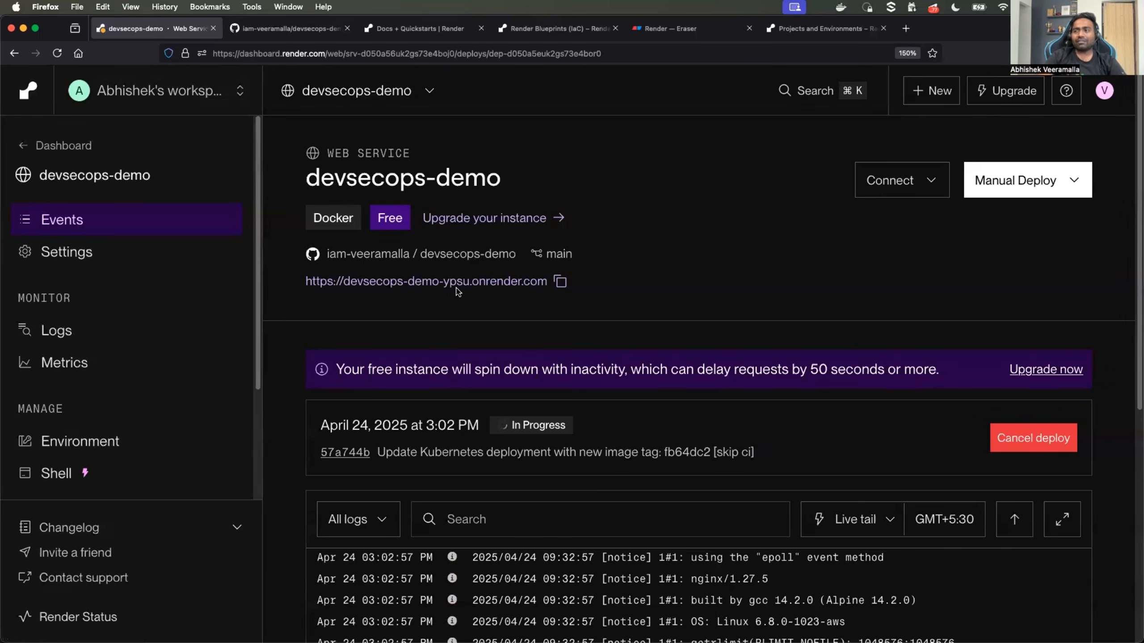
scroll(696, 380, down, 1)
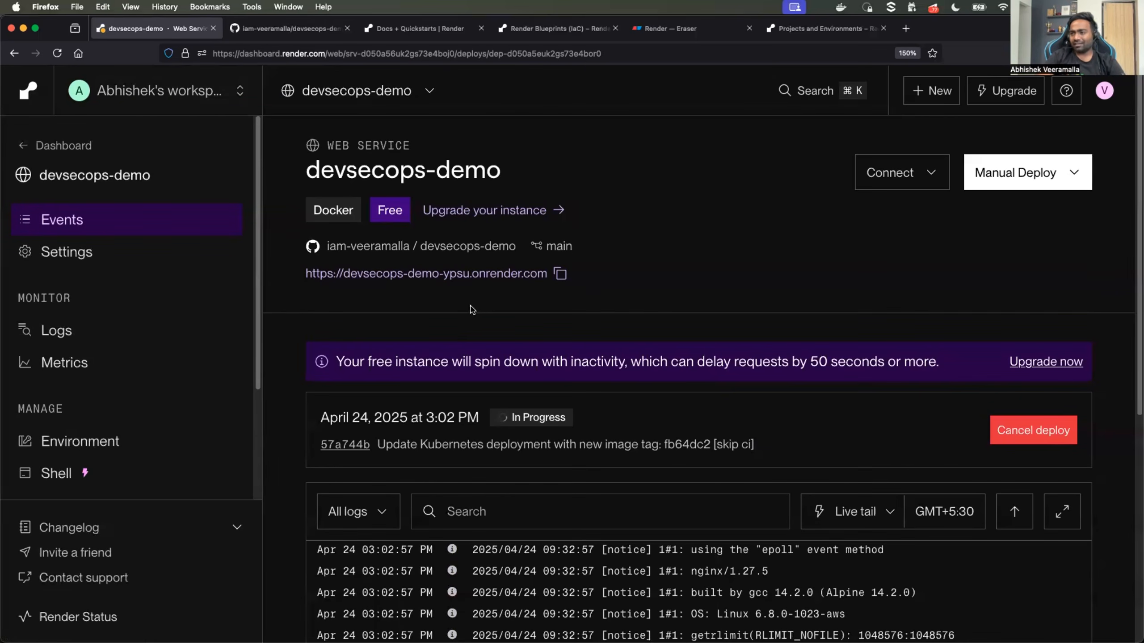
scroll(477, 315, down, 2)
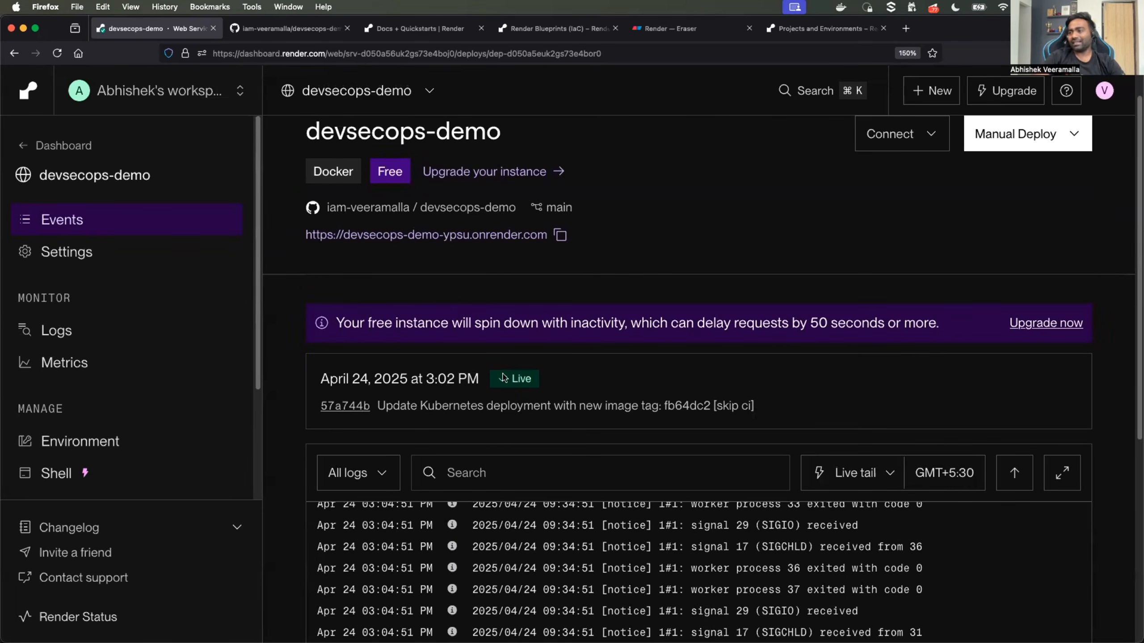
scroll(552, 384, up, 2)
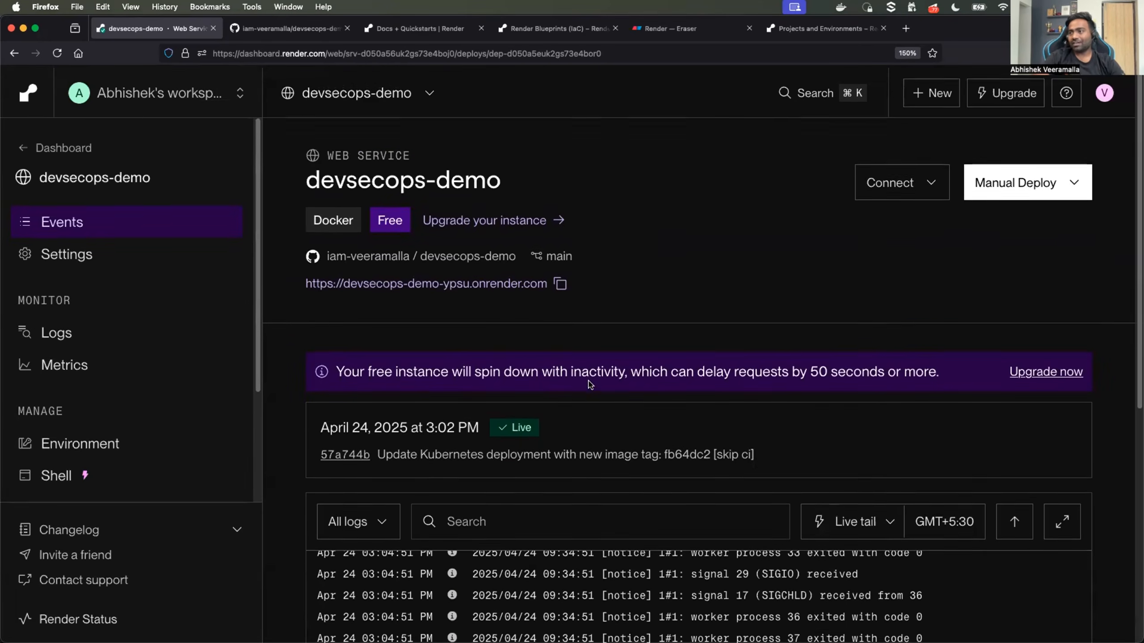
click(461, 282)
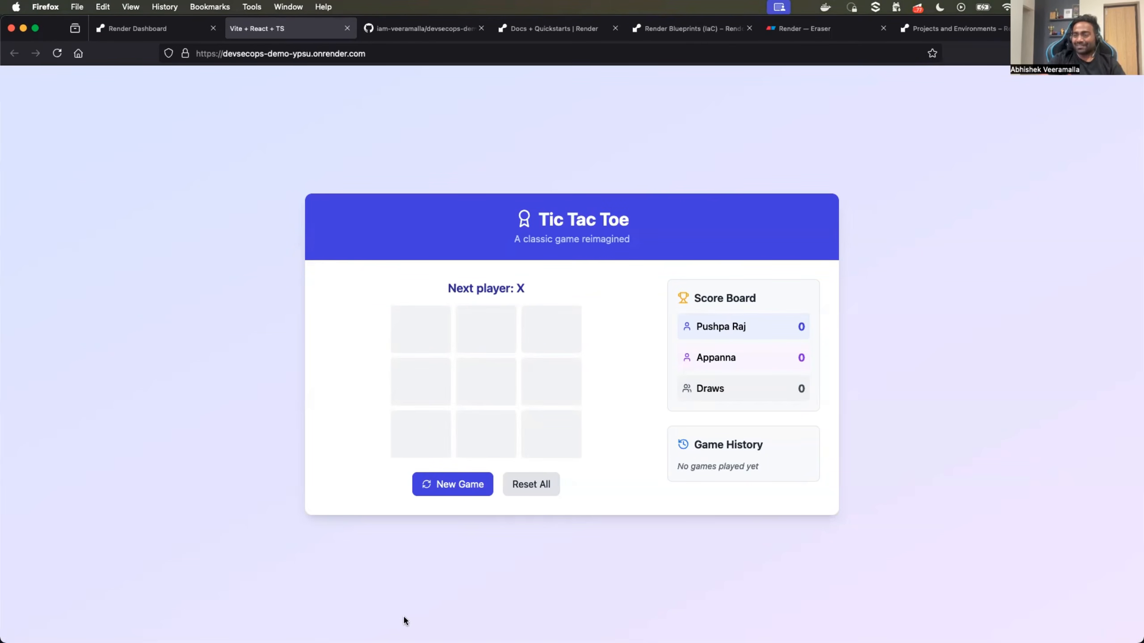
Return to the Render dashboard and look over the resource types that can be added
click(168, 30)
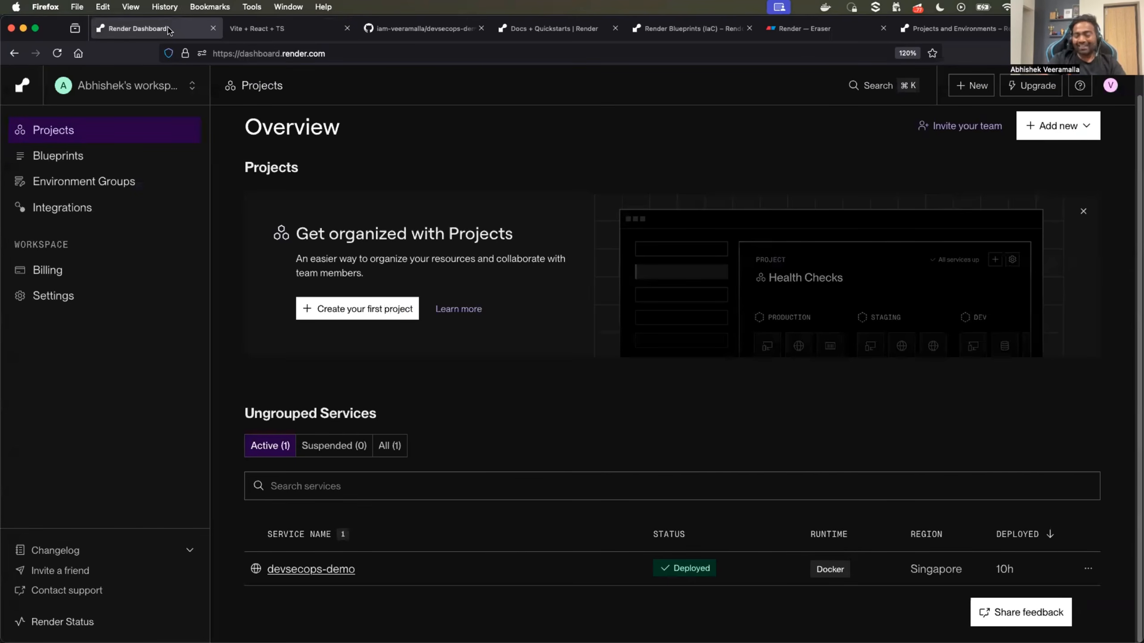
click(1028, 131)
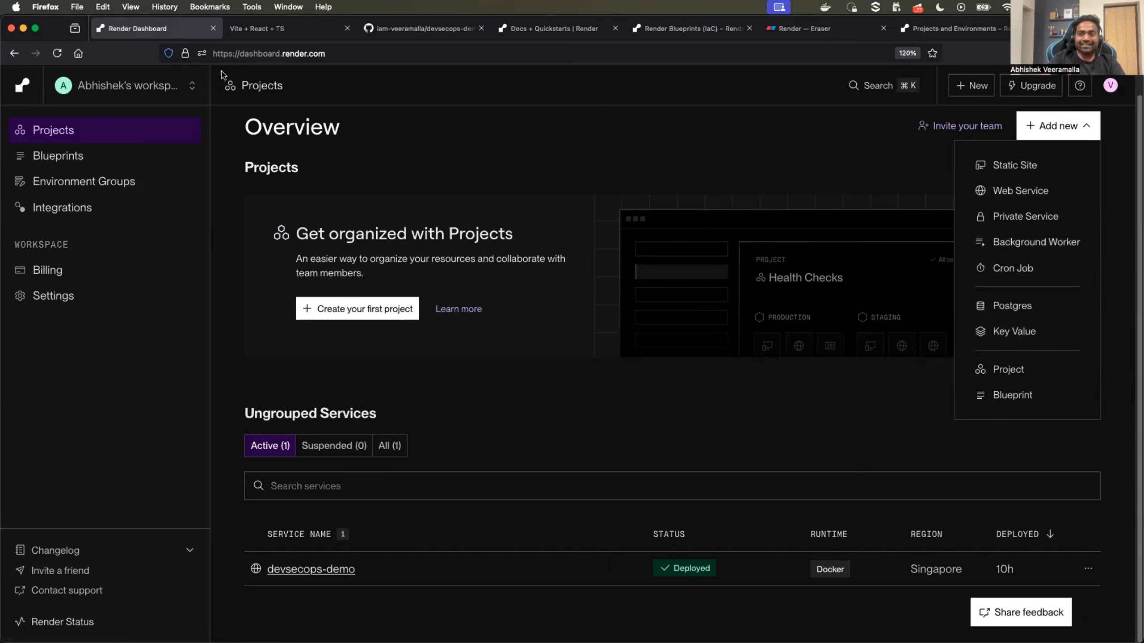
click(183, 88)
Examine the workspace switcher, including the current workspace's name and plan and the other available workspace
click(182, 89)
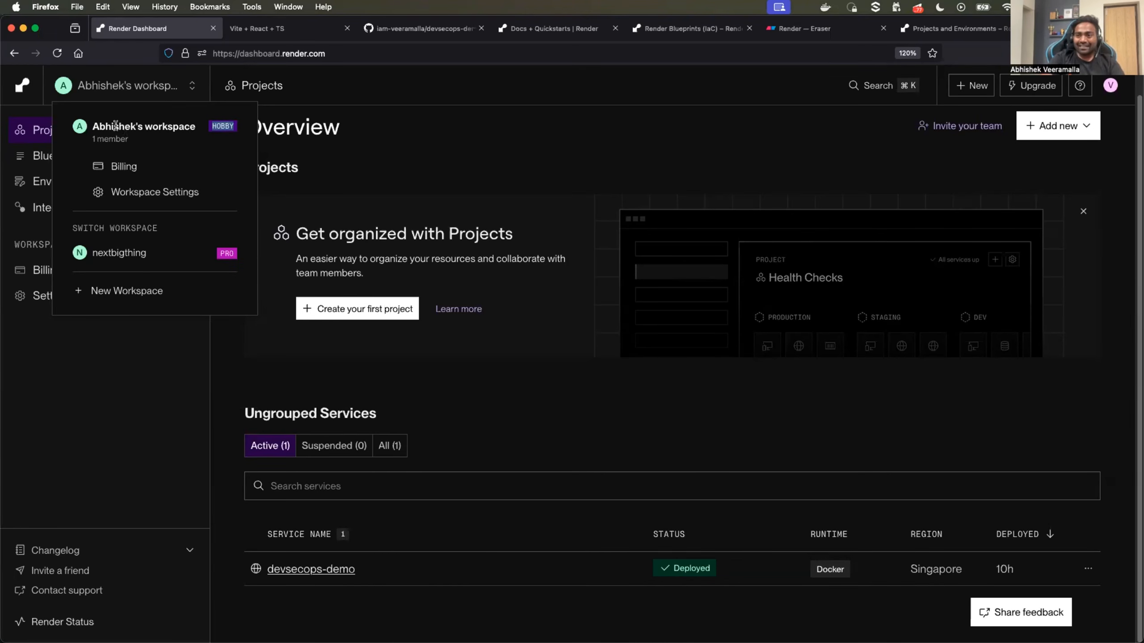
drag(113, 126, 177, 125)
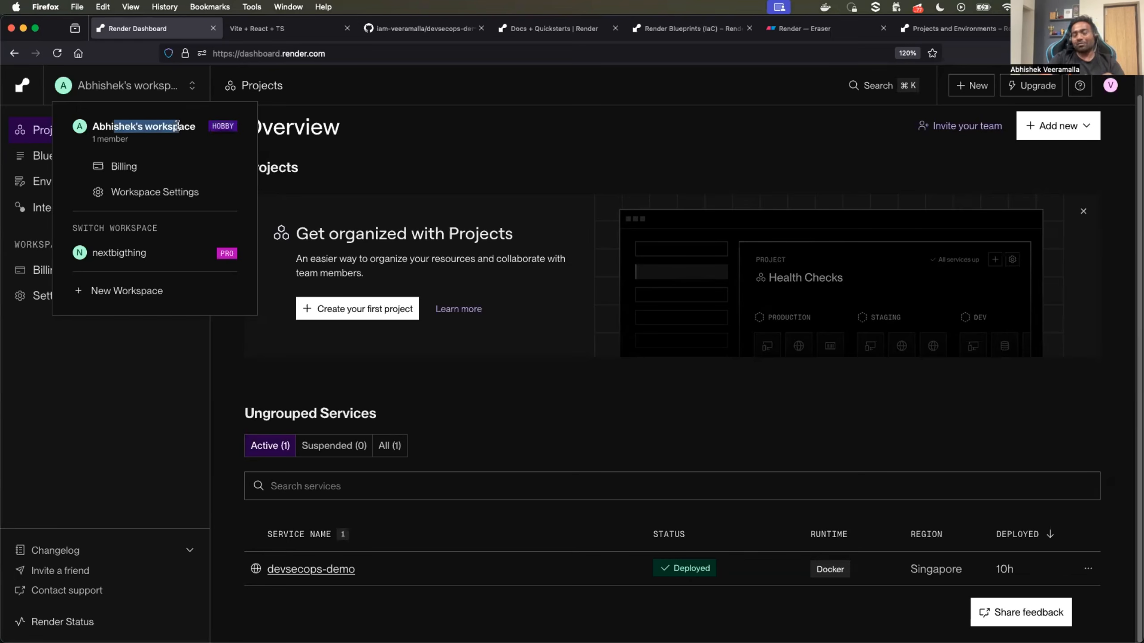
double_click(219, 127)
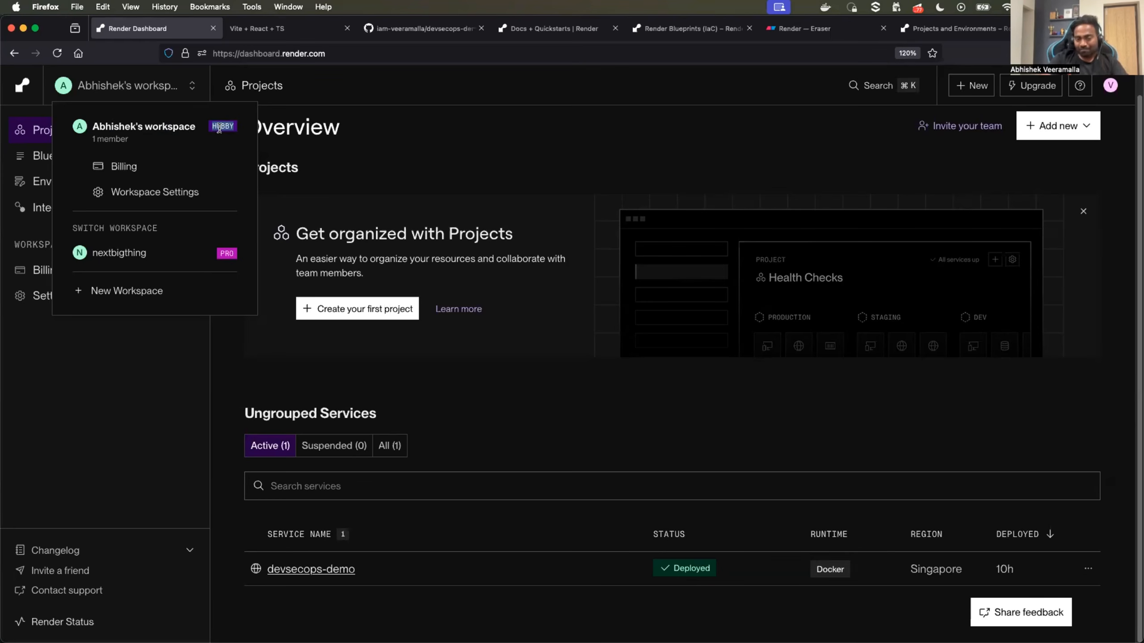
click(493, 178)
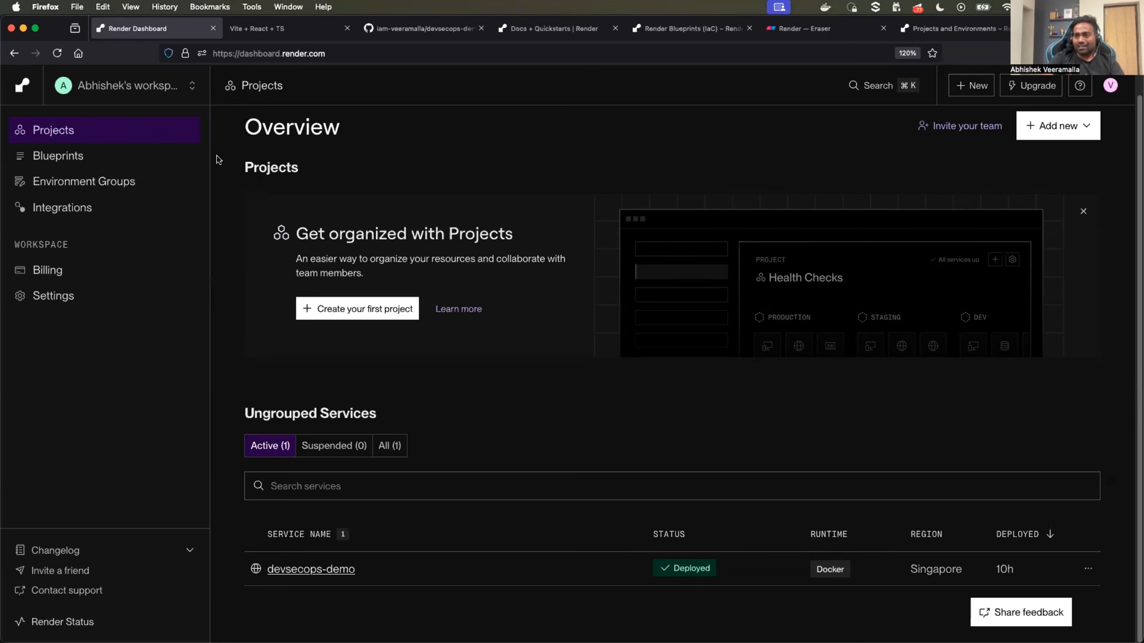
click(193, 98)
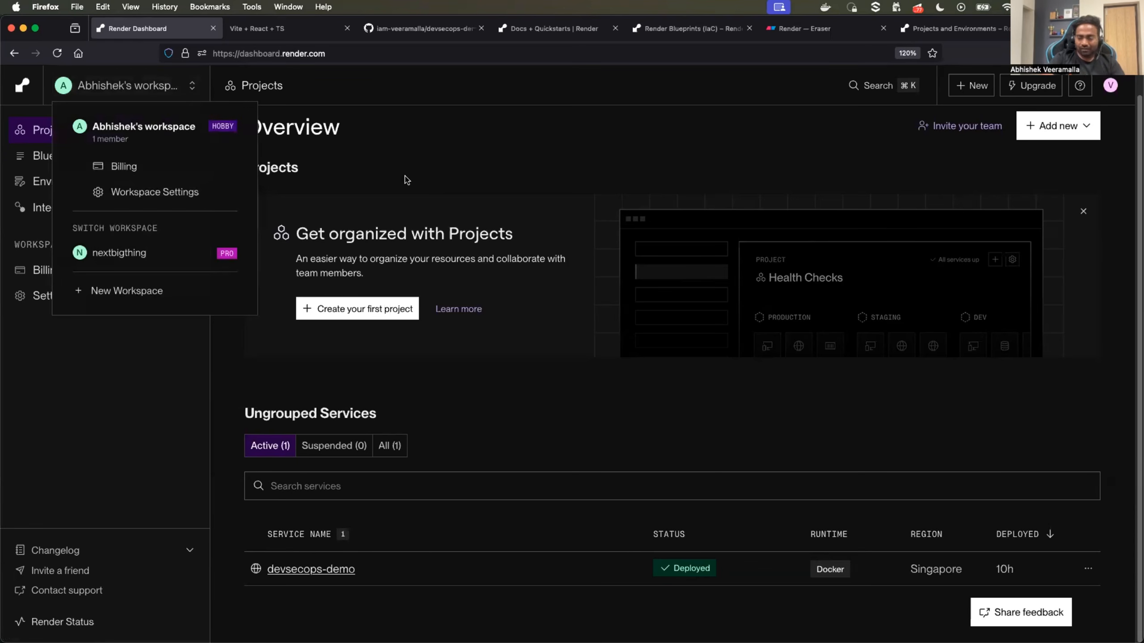
click(456, 208)
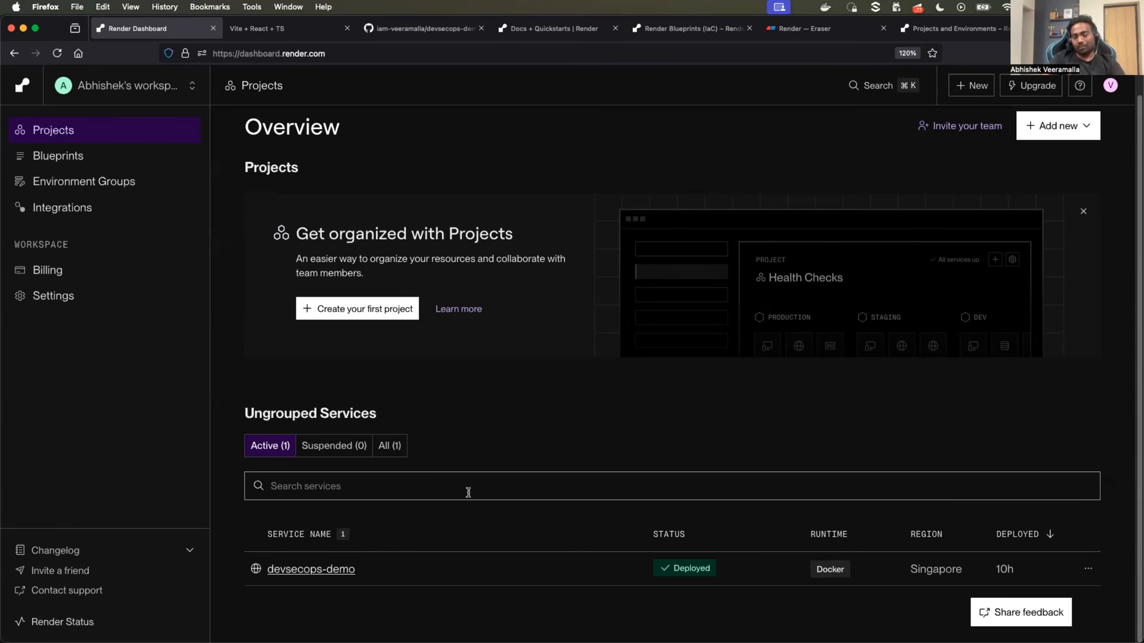
Start creating a new workspace and select the Hobby plan for it
click(191, 89)
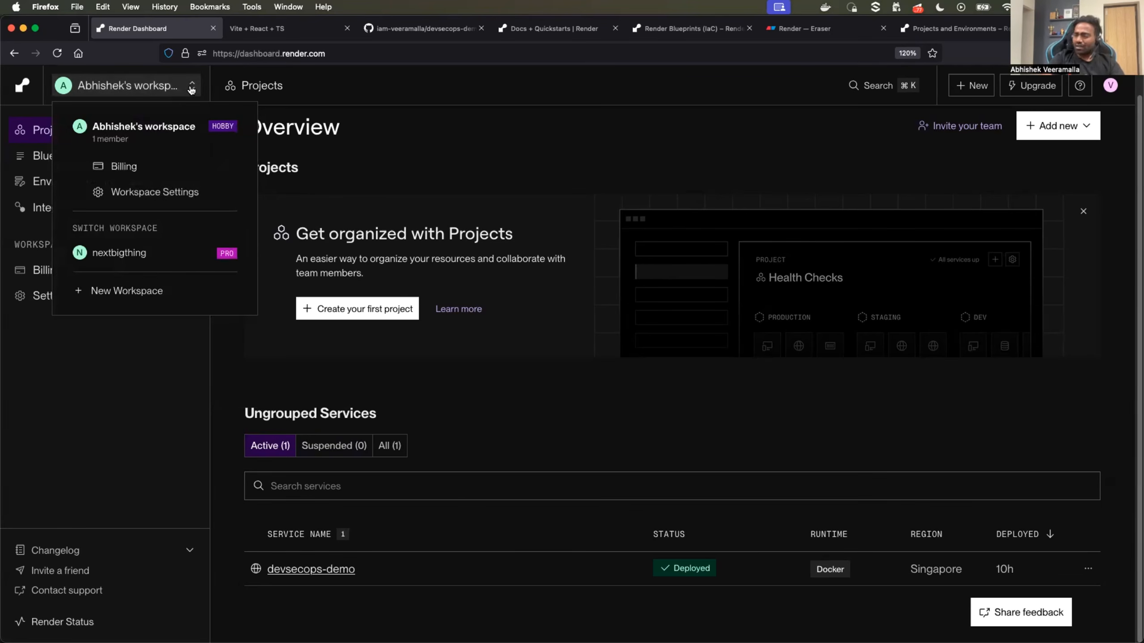
click(160, 290)
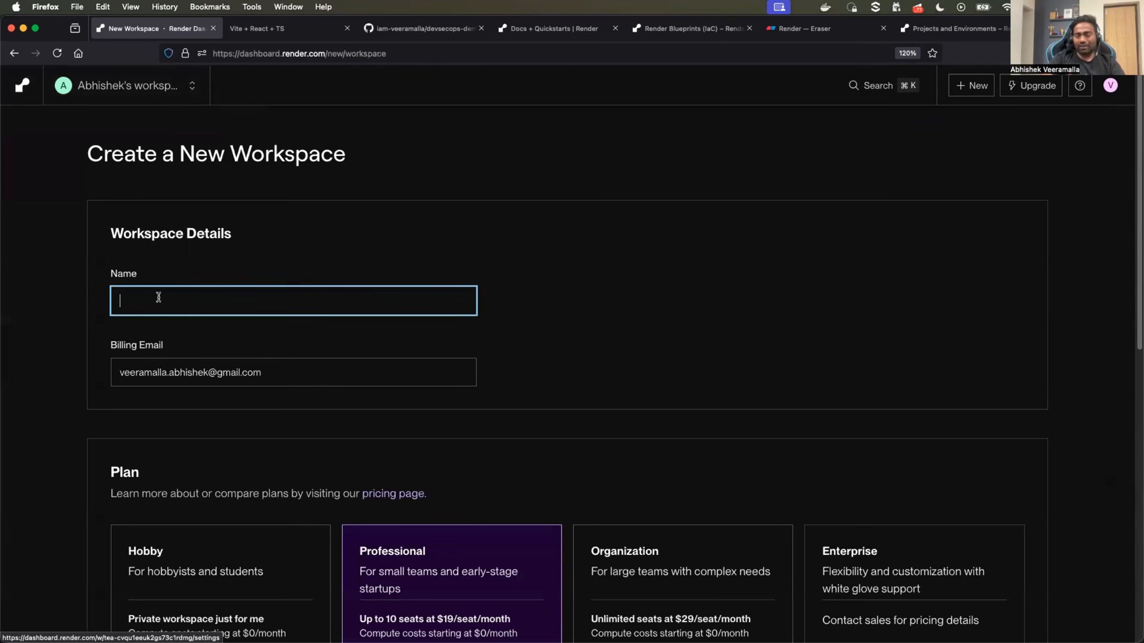
scroll(159, 297, down, 10)
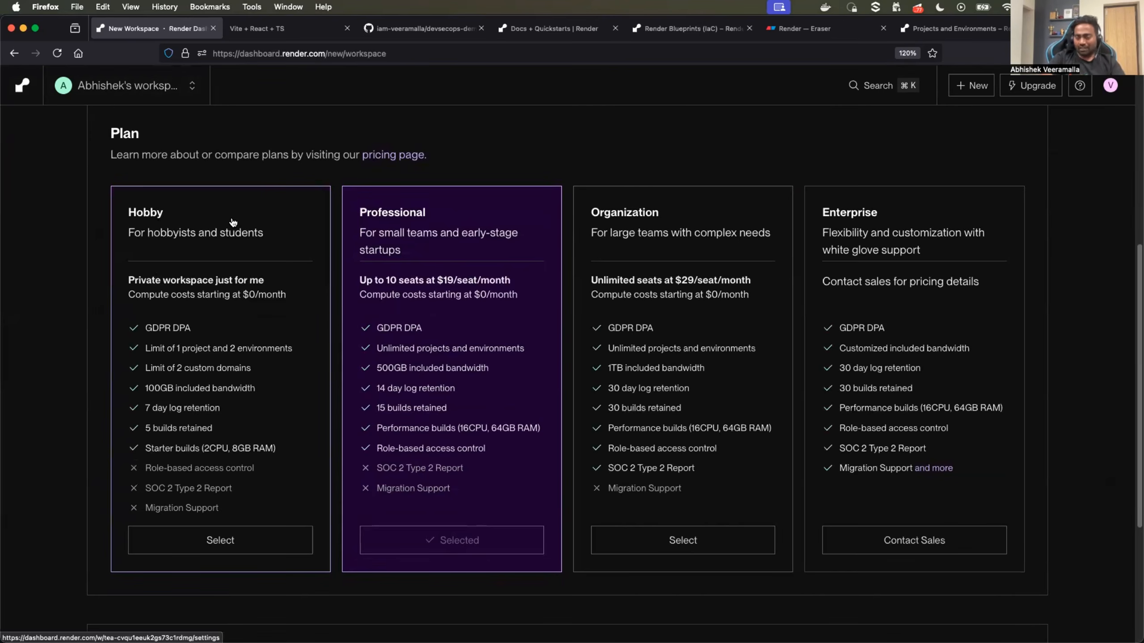
click(160, 218)
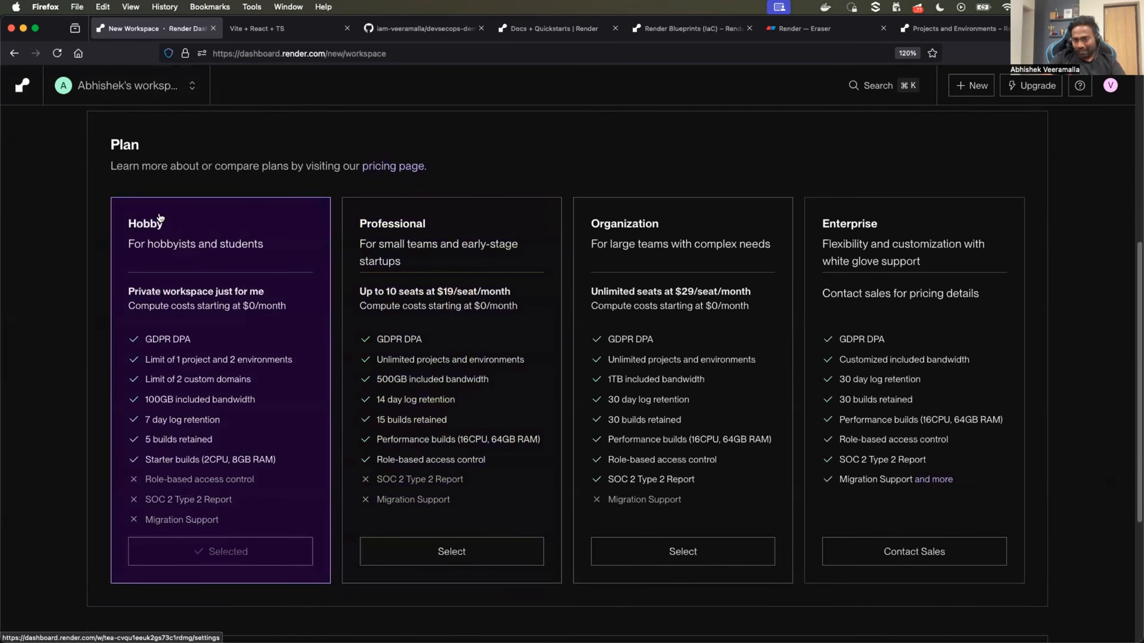
Review the Hobby plan's excluded features, including role-based access control, SOC 2 Type 2 Report and Migration Support
scroll(160, 218, down, 10)
scroll(180, 410, up, 7)
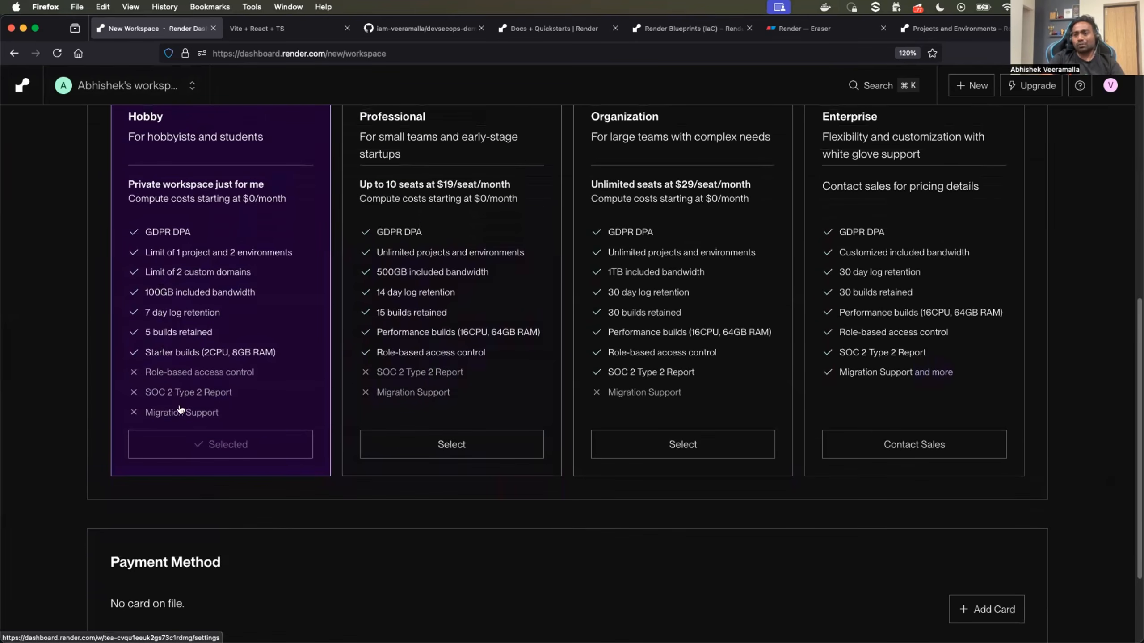
drag(150, 372, 255, 373)
drag(152, 392, 266, 392)
drag(155, 413, 200, 419)
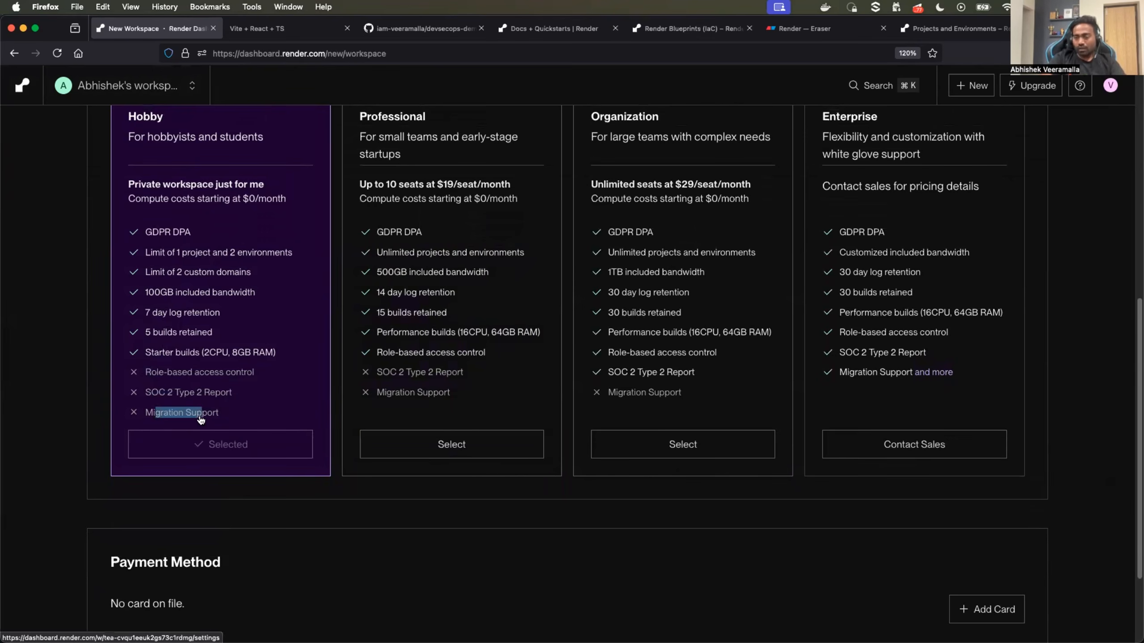
scroll(177, 336, up, 3)
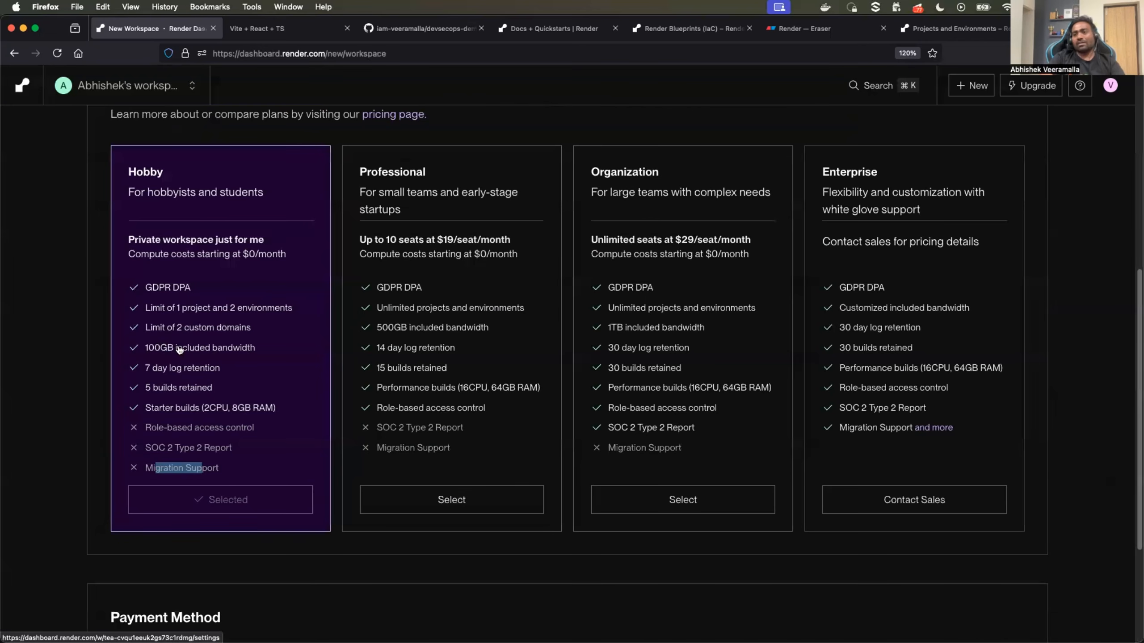
Compare the Hobby and Professional plans' build resources, builds retained, log retention and role-based access control
drag(162, 408, 258, 415)
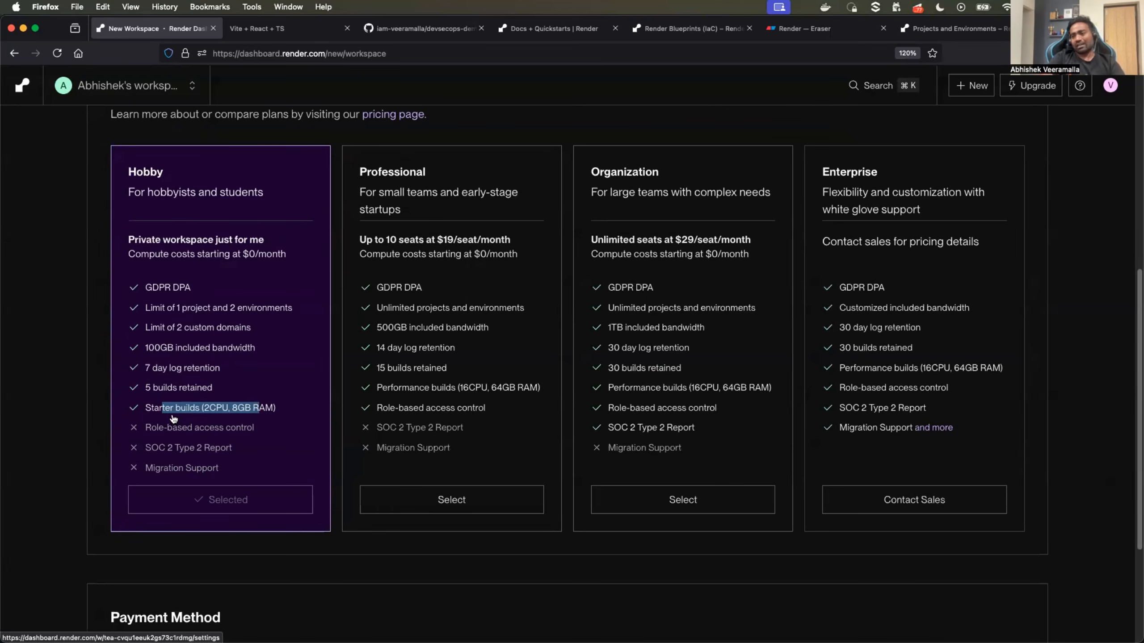
scroll(173, 418, up, 1)
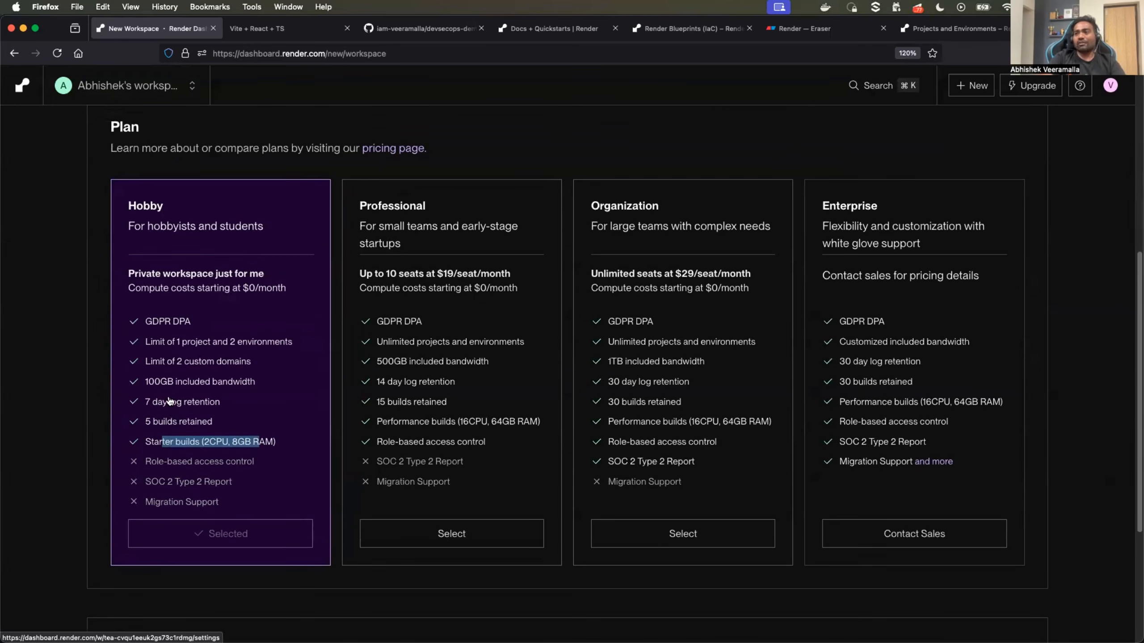
drag(395, 227, 426, 229)
click(427, 228)
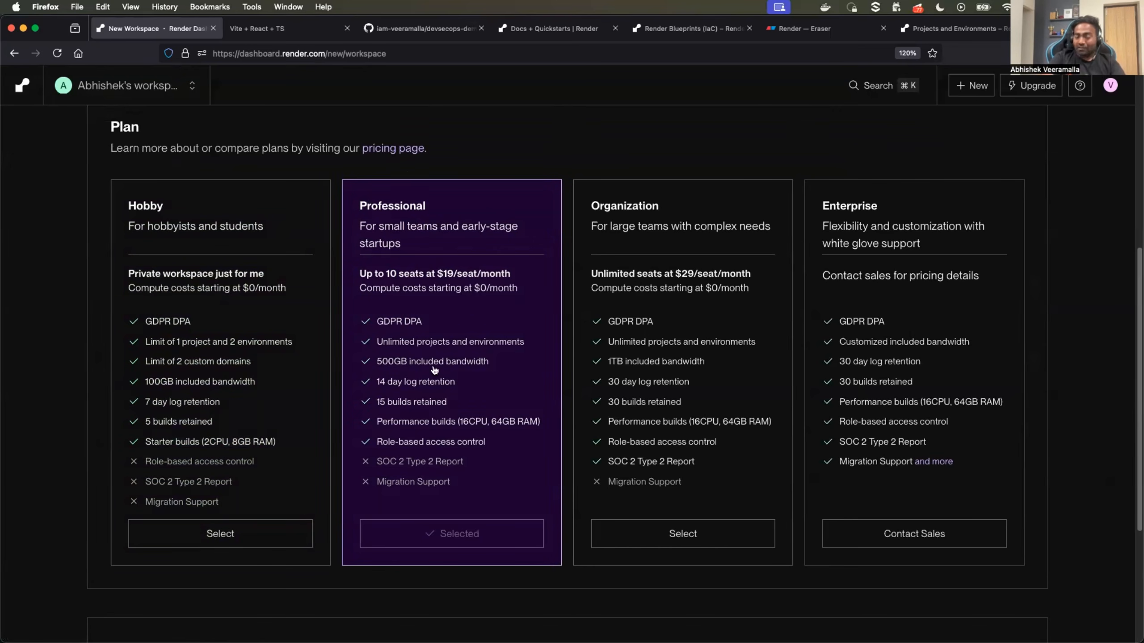
drag(384, 445, 512, 447)
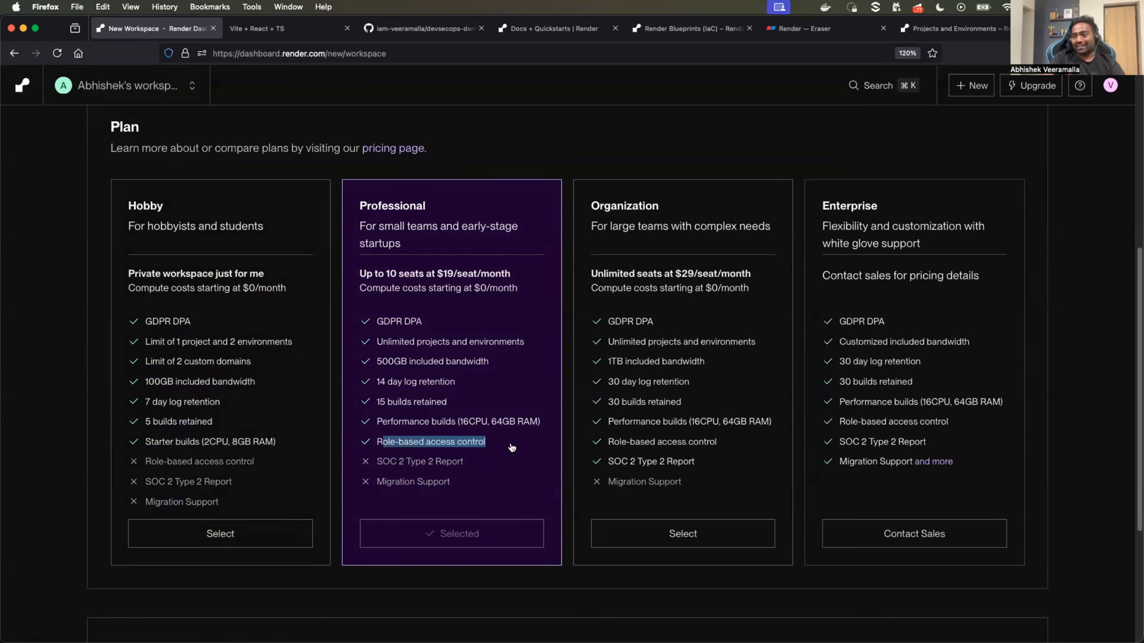
drag(468, 423, 538, 424)
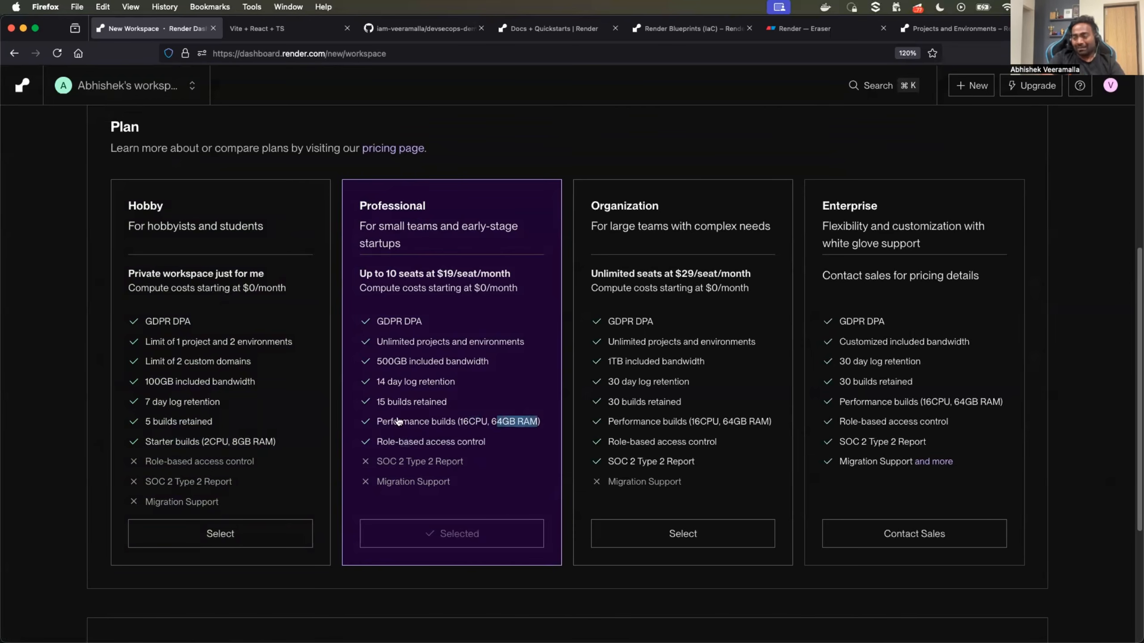
drag(377, 422, 460, 426)
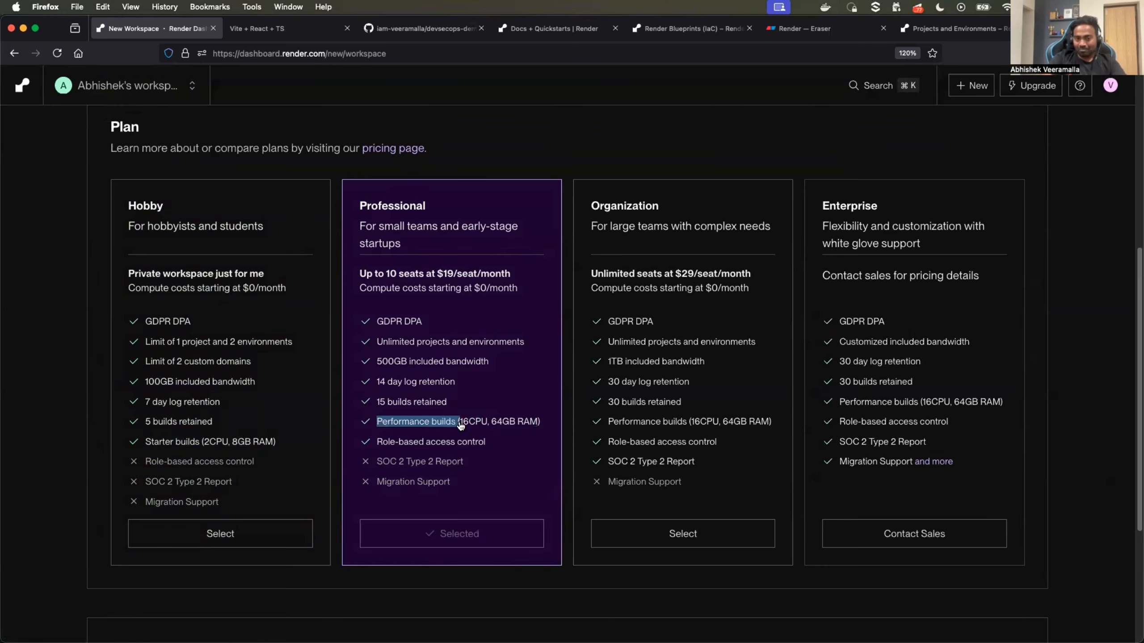
drag(381, 383, 434, 406)
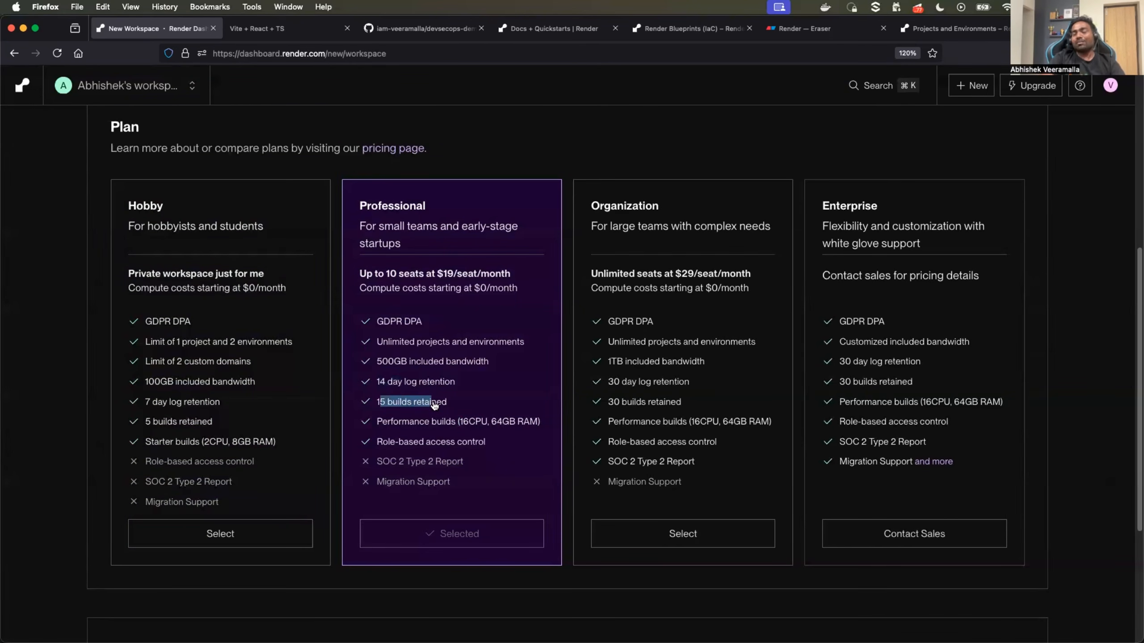
click(156, 405)
click(156, 405)
drag(151, 422, 188, 422)
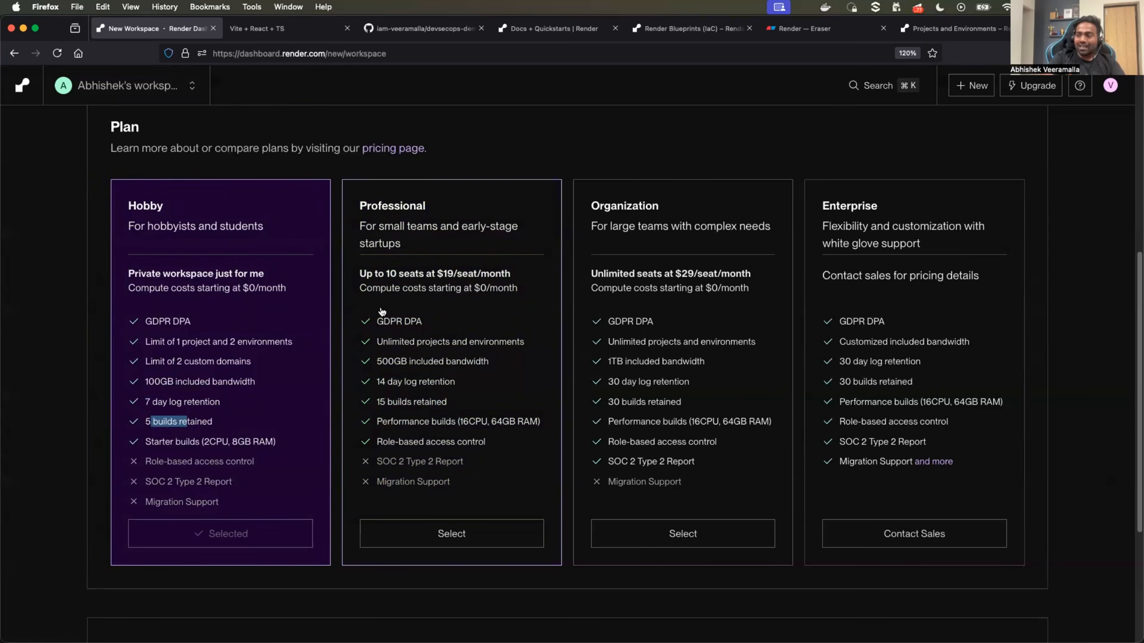
Review the Organization plan's SOC 2 Type 2 Report, log retention and builds retained against the Professional plan
drag(619, 226, 675, 229)
click(677, 230)
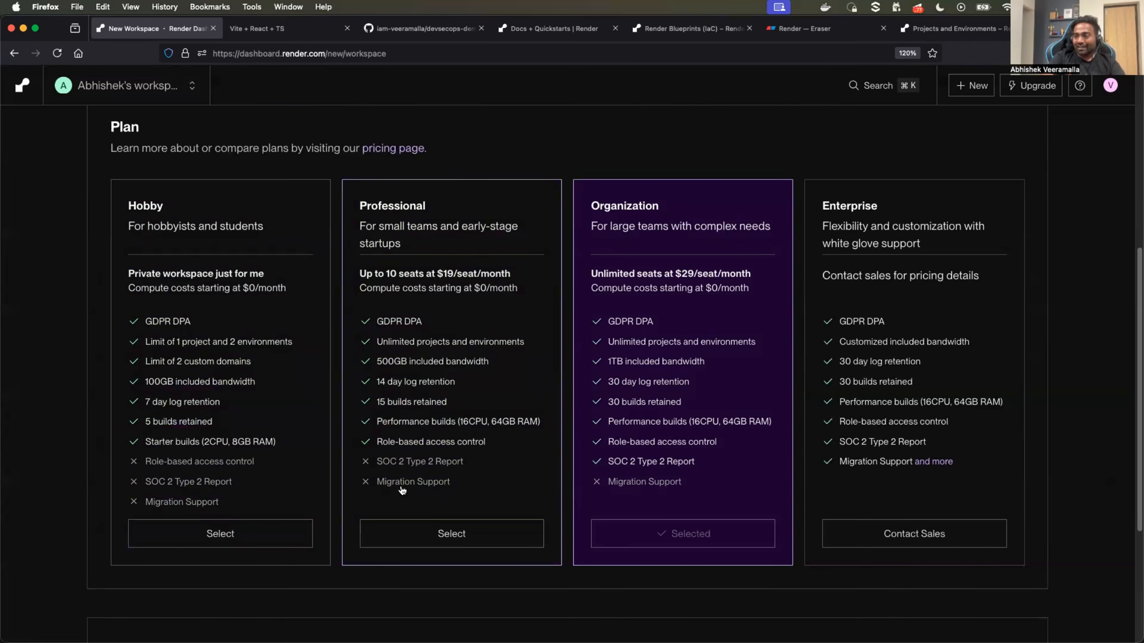
drag(387, 443, 482, 444)
click(483, 445)
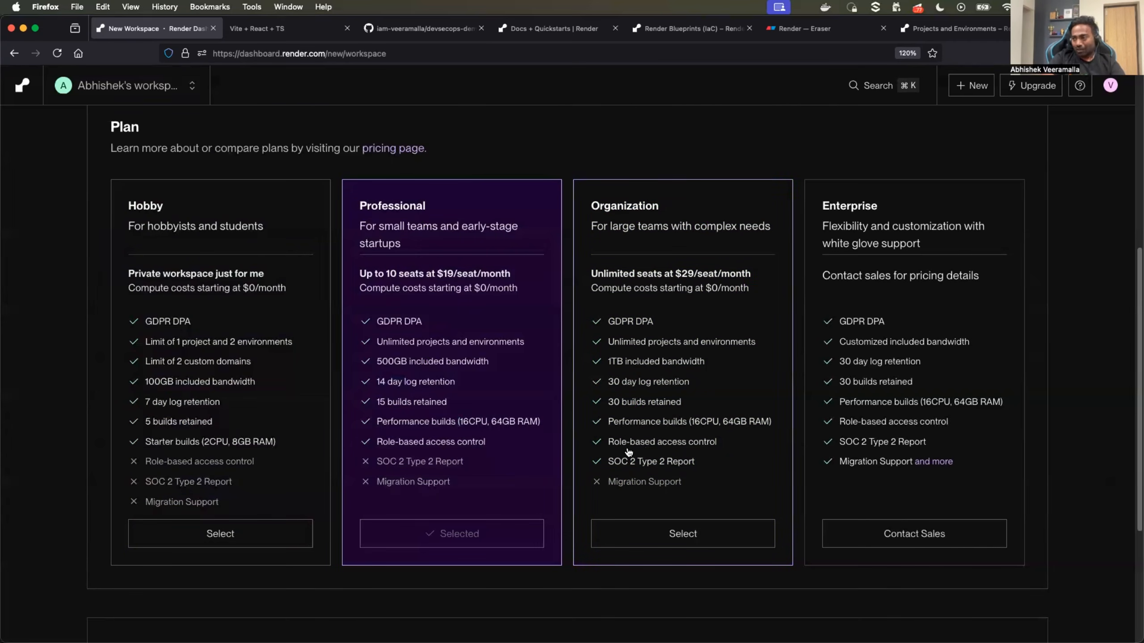
drag(613, 462, 683, 467)
click(683, 467)
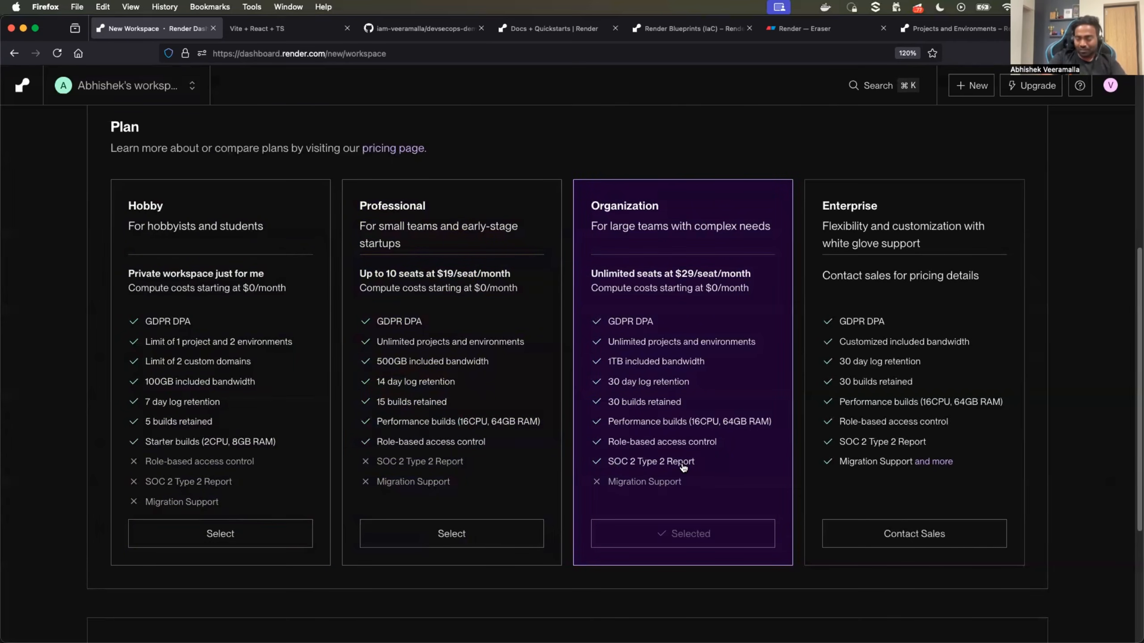
drag(614, 462, 686, 468)
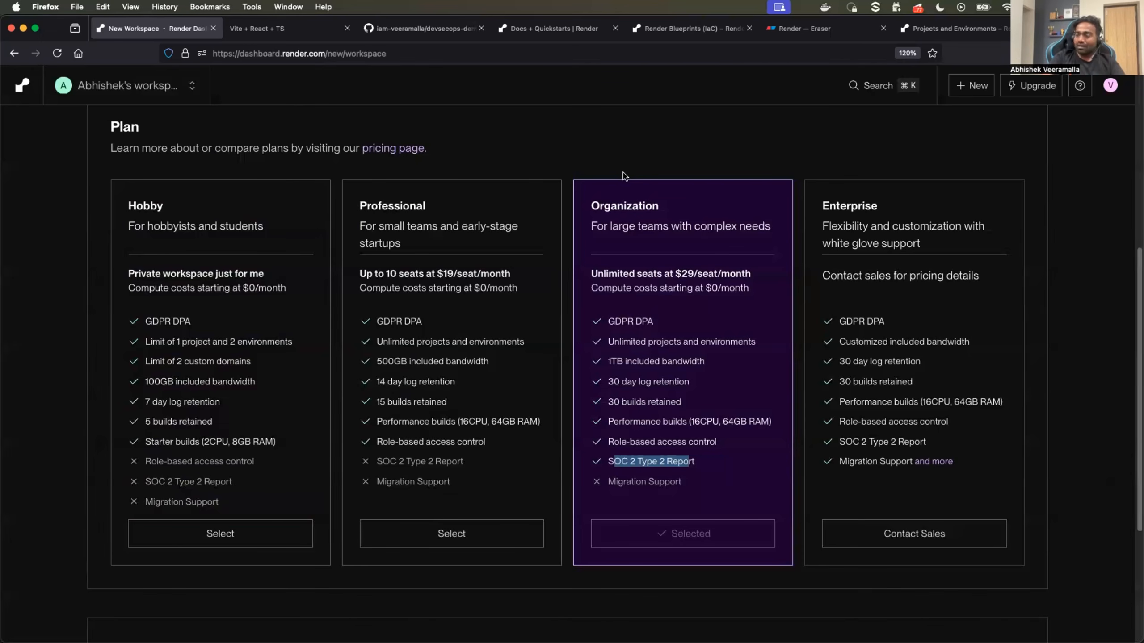
drag(614, 382, 716, 384)
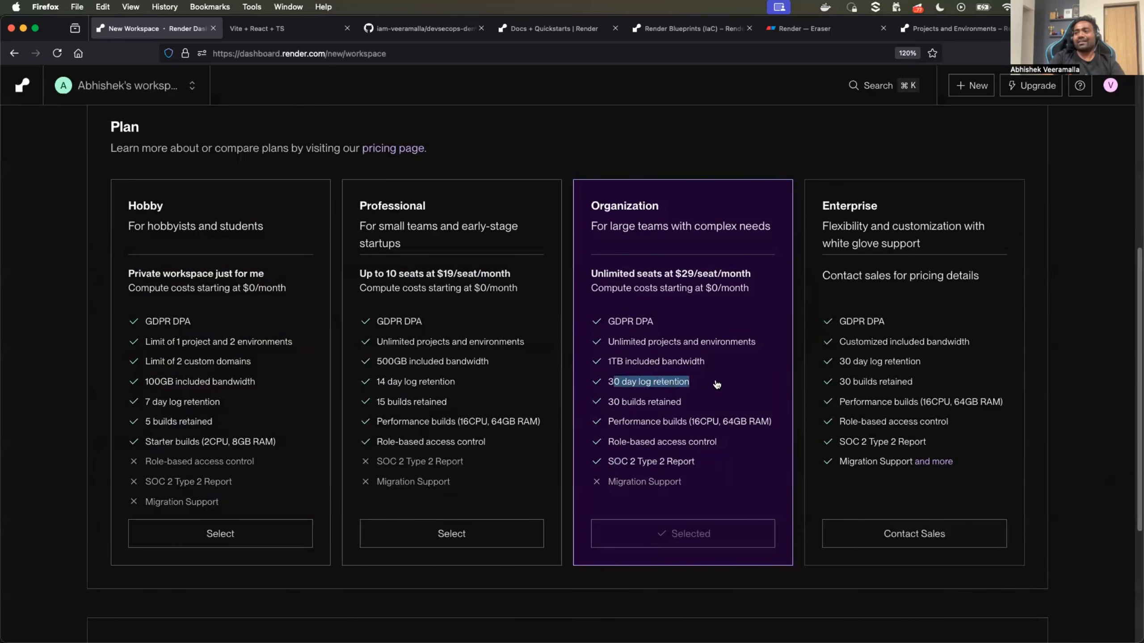
drag(612, 402, 659, 405)
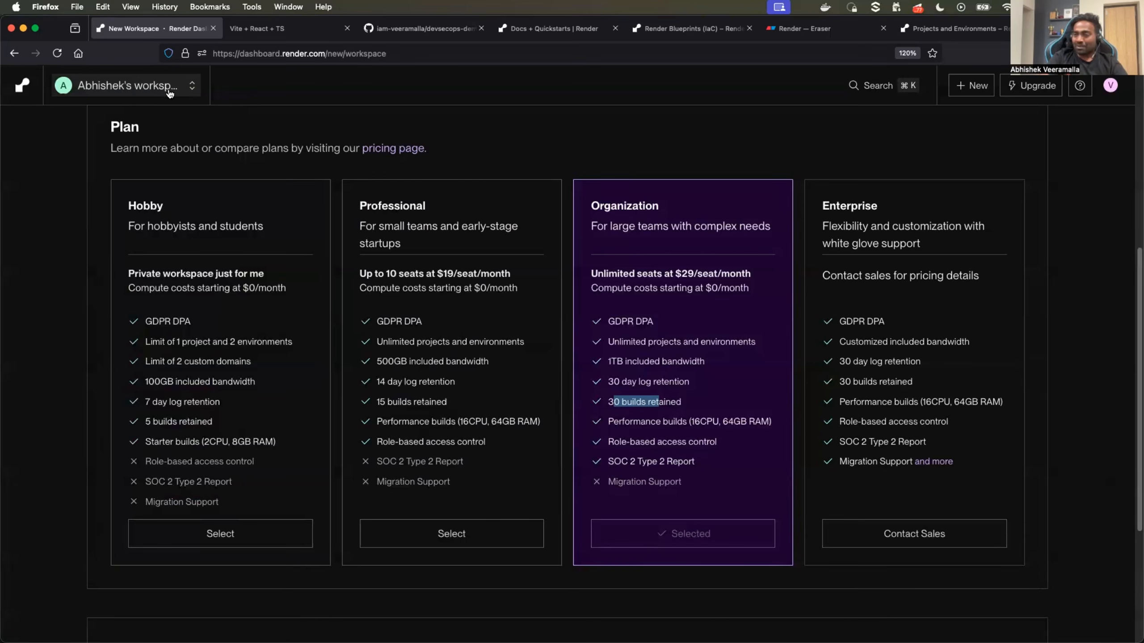
Return to the Render dashboard, check the devsecops-demo service and open the choices for adding a new resource
click(113, 87)
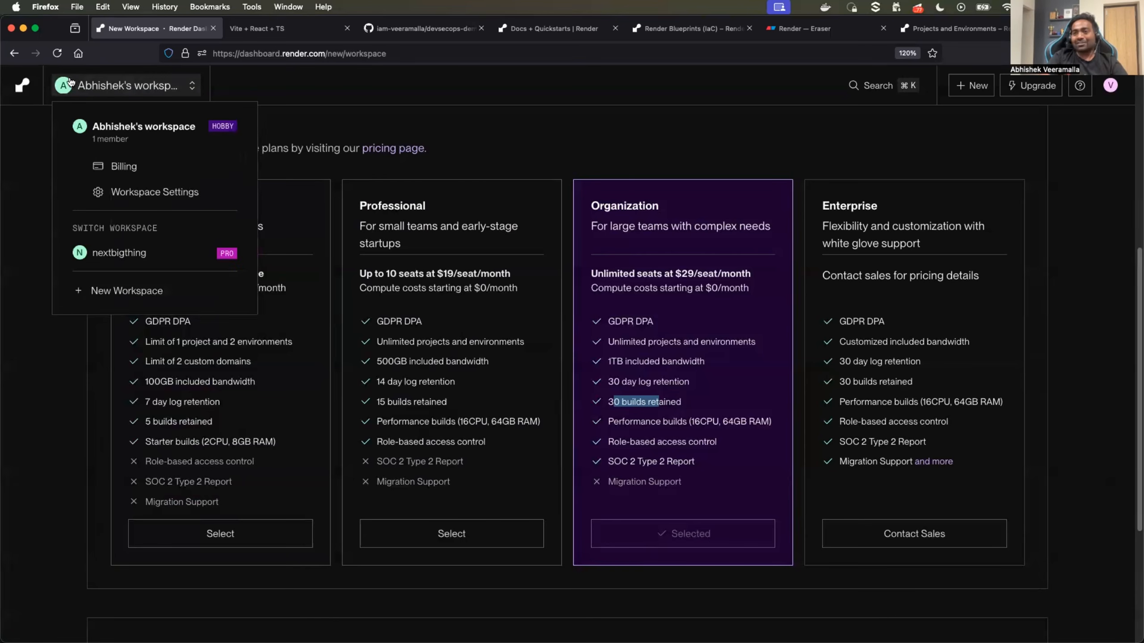
click(26, 88)
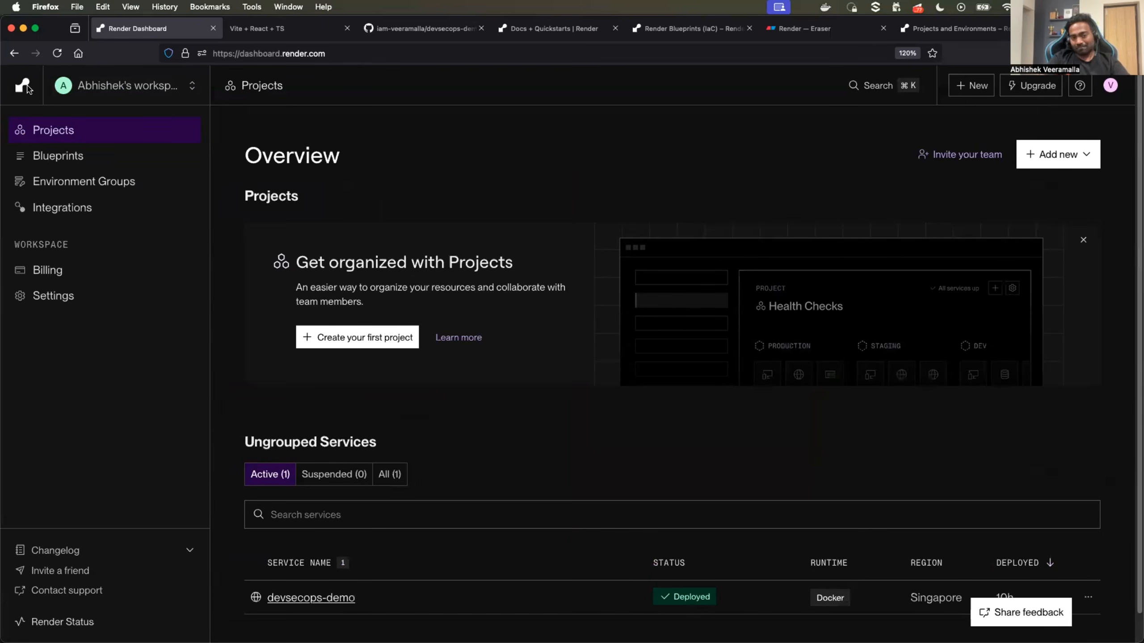
scroll(352, 343, down, 1)
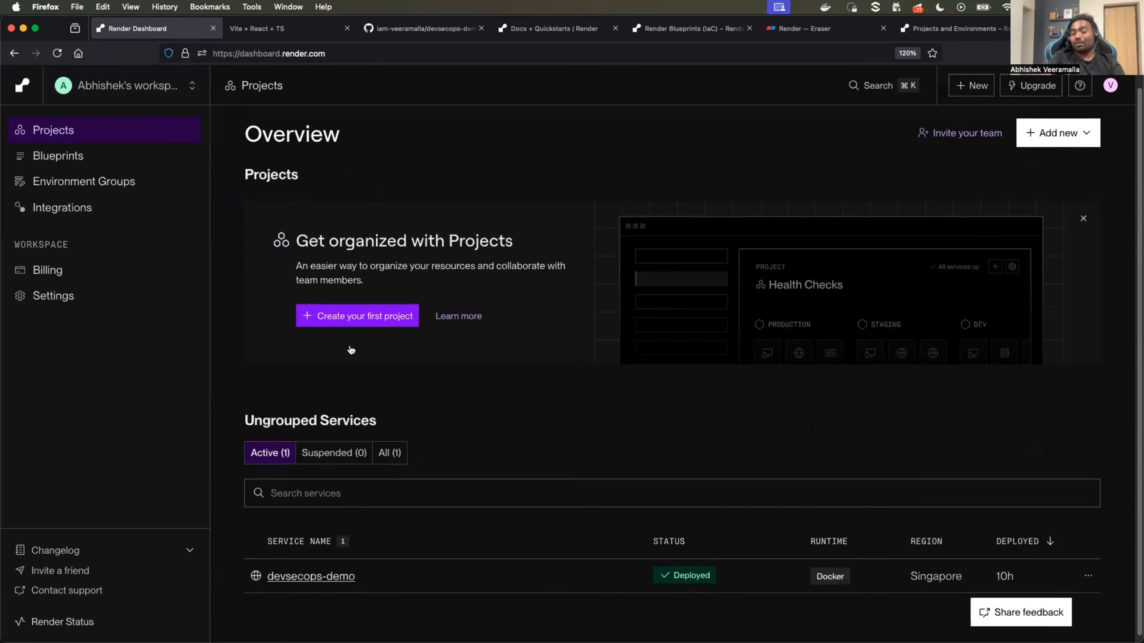
drag(373, 572, 265, 570)
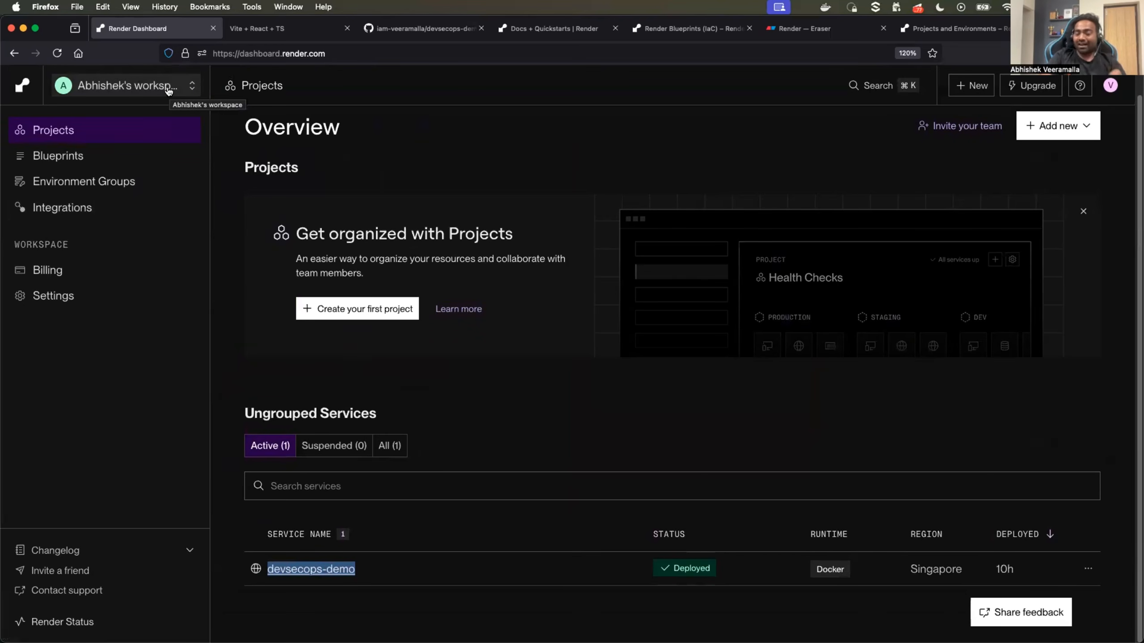
click(1032, 137)
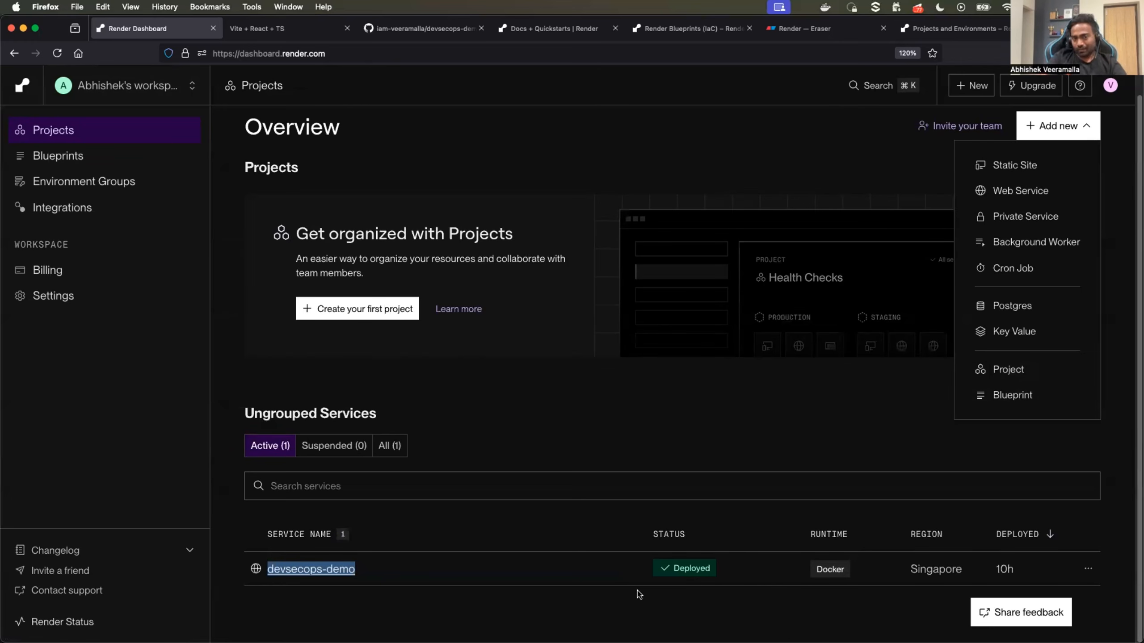
Switch to the Render diagram in Eraser, draw a check mark above Startup and handwrite "workspace" with an arrow above Product Engineering
click(799, 37)
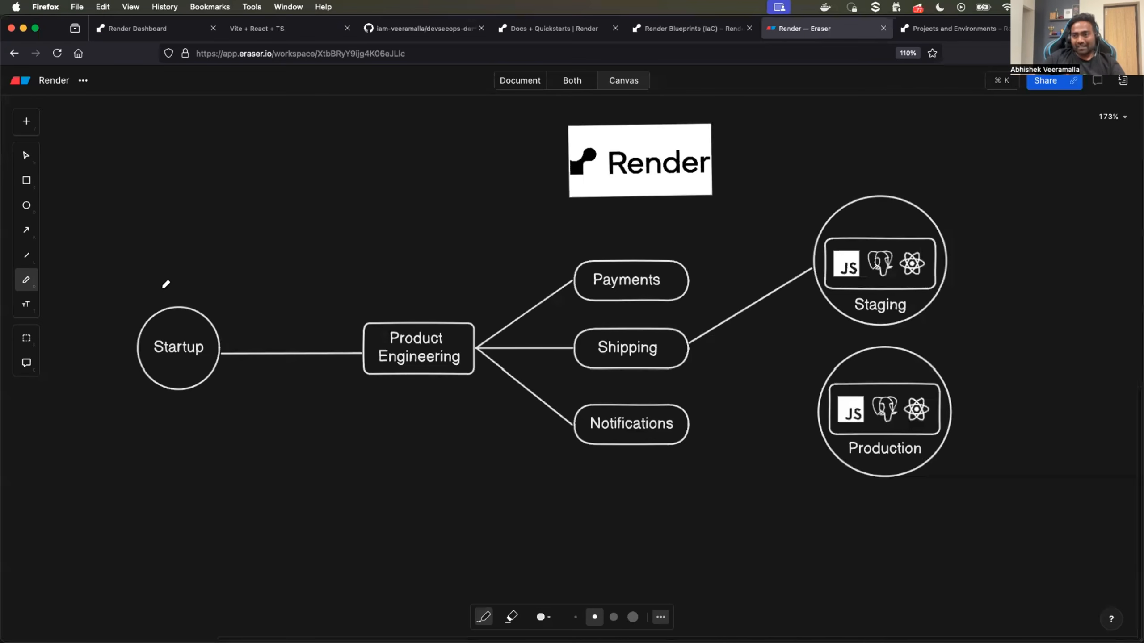
drag(164, 285, 177, 283)
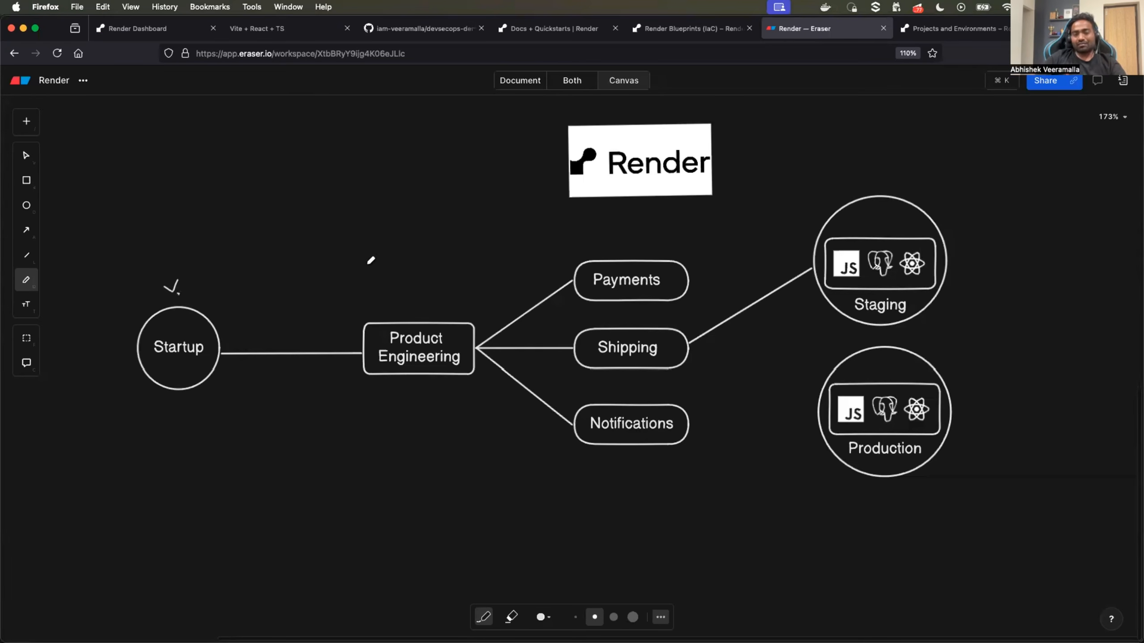
mouse_move(363, 277)
mouse_down()
mouse_move(390, 309)
mouse_move(466, 294)
mouse_up()
drag(401, 378, 408, 404)
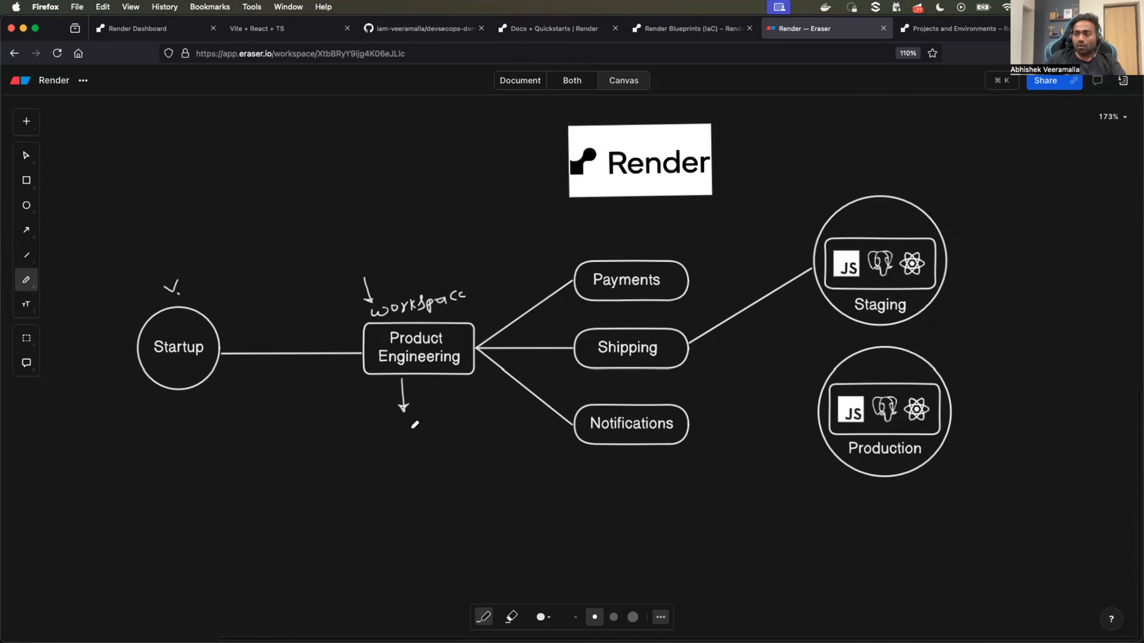
key(super+z)
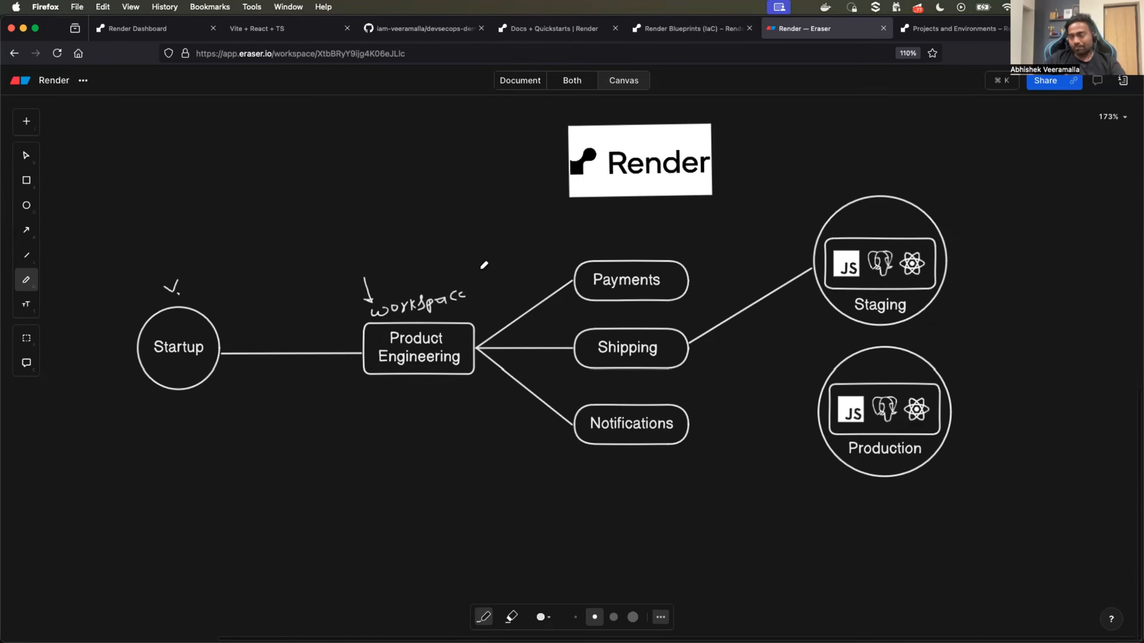
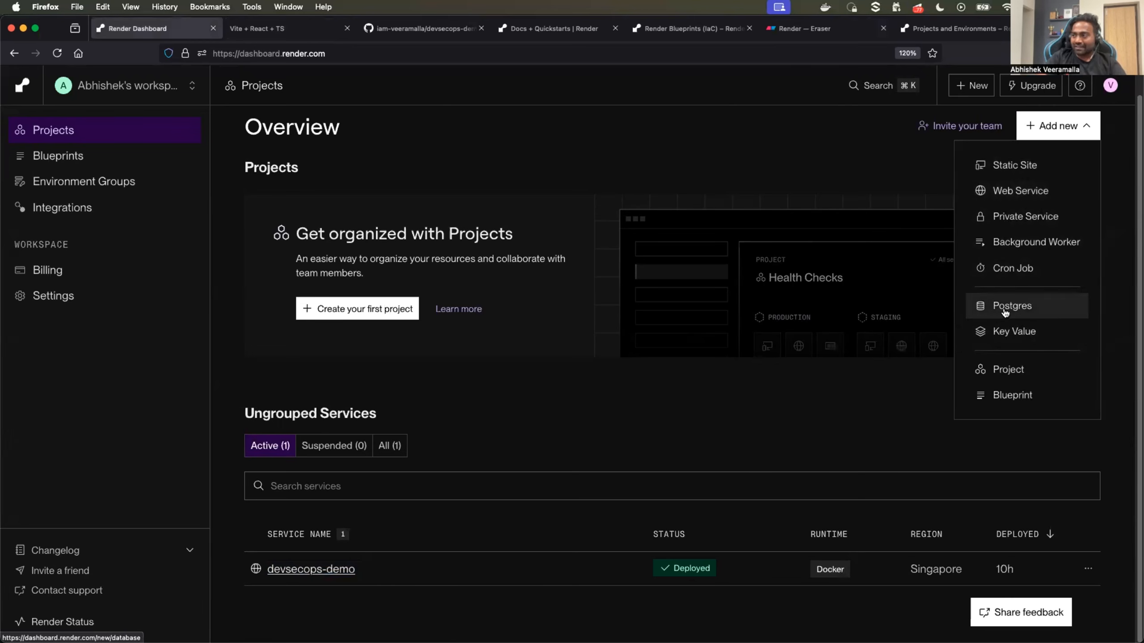
Create a project named payments on Render with Staging as its initial environment
click(1004, 369)
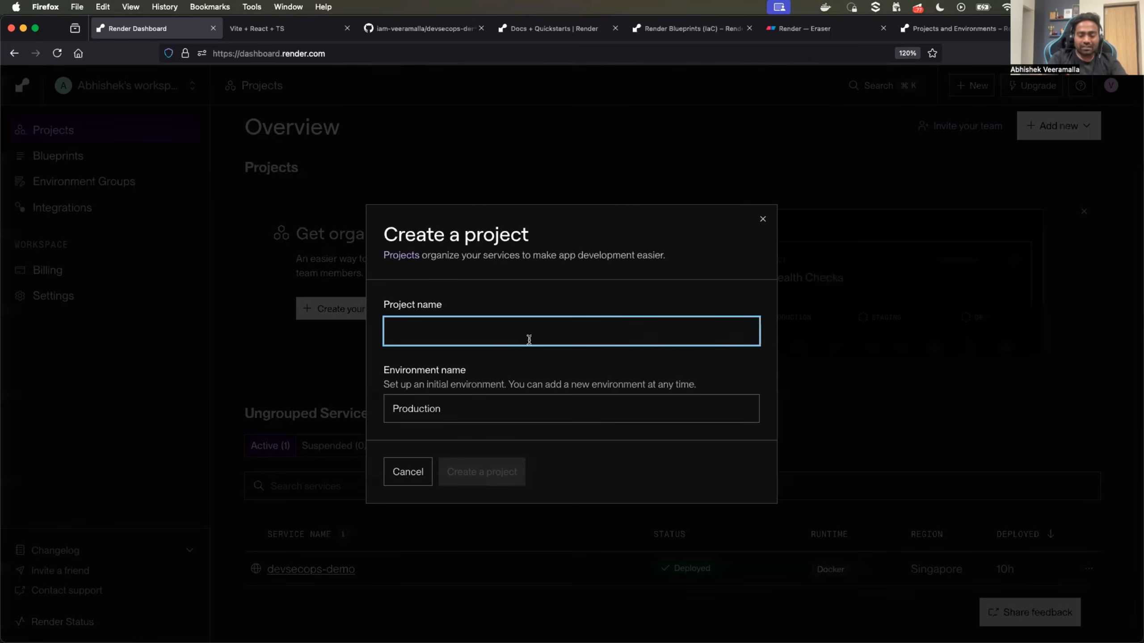
text(payments)
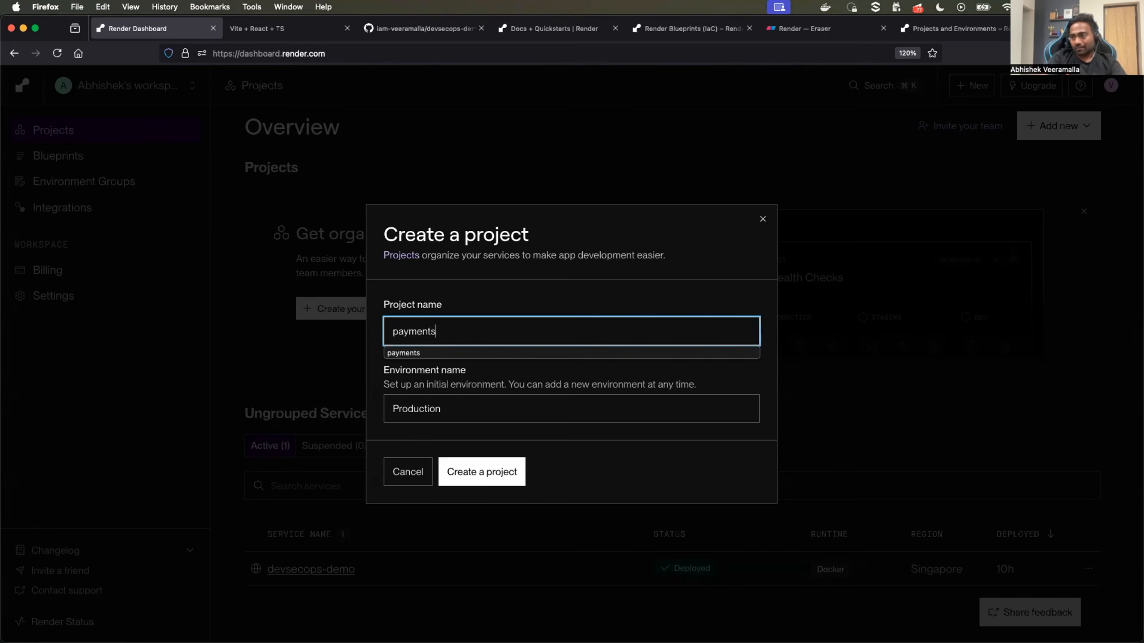
click(519, 353)
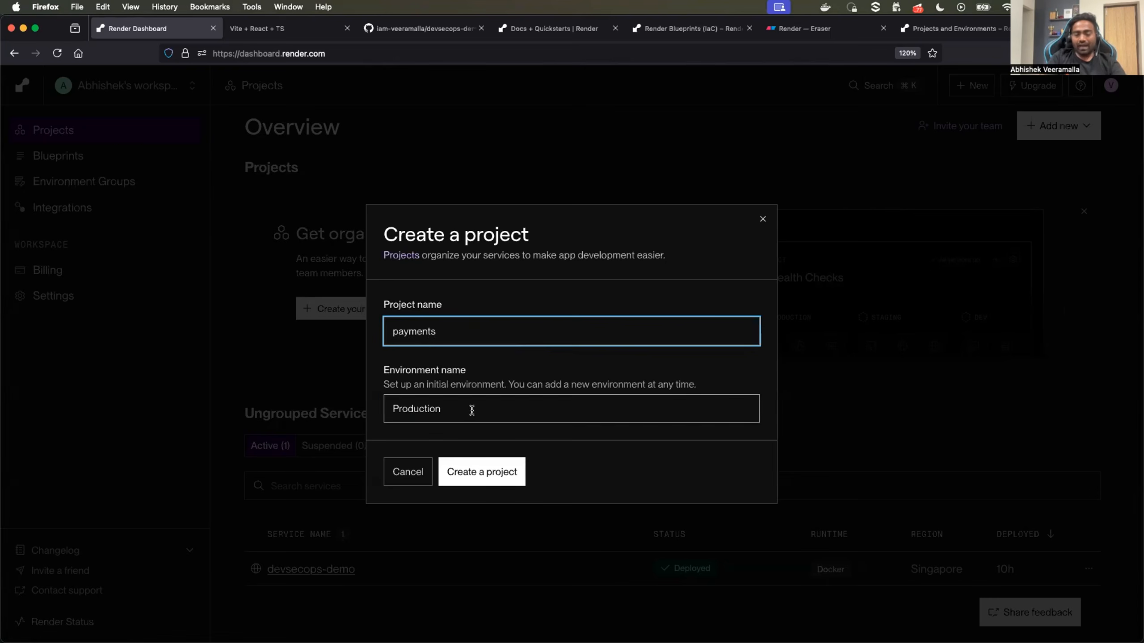
drag(470, 409, 409, 403)
key(BackSpace)
key(BackSpace)
key(BackSpace)
text(S)
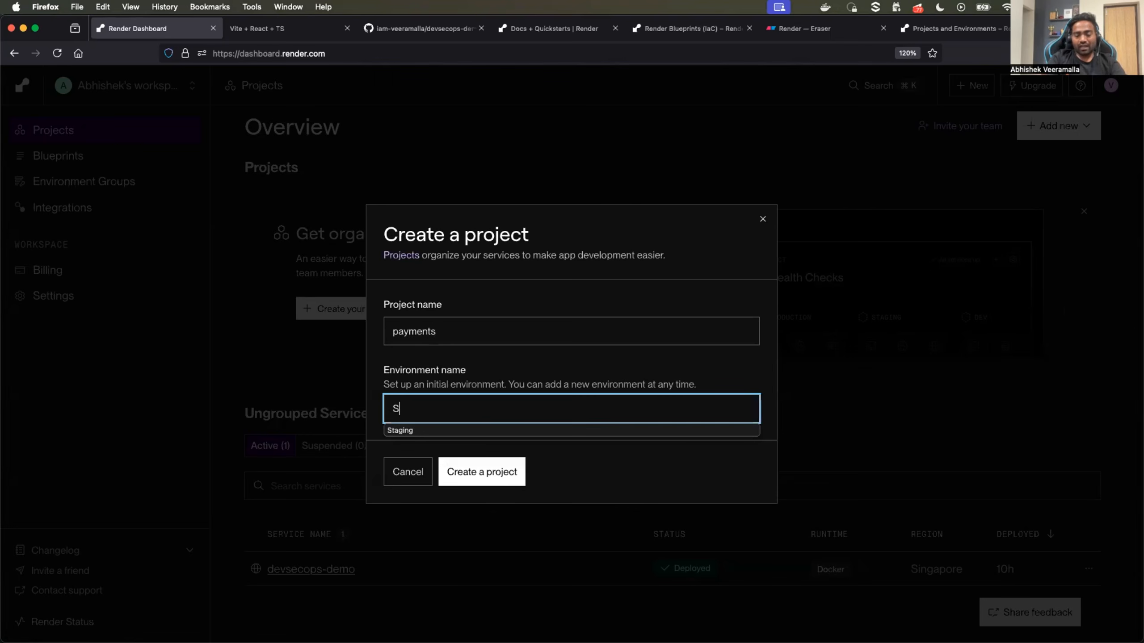
text(taging)
click(404, 430)
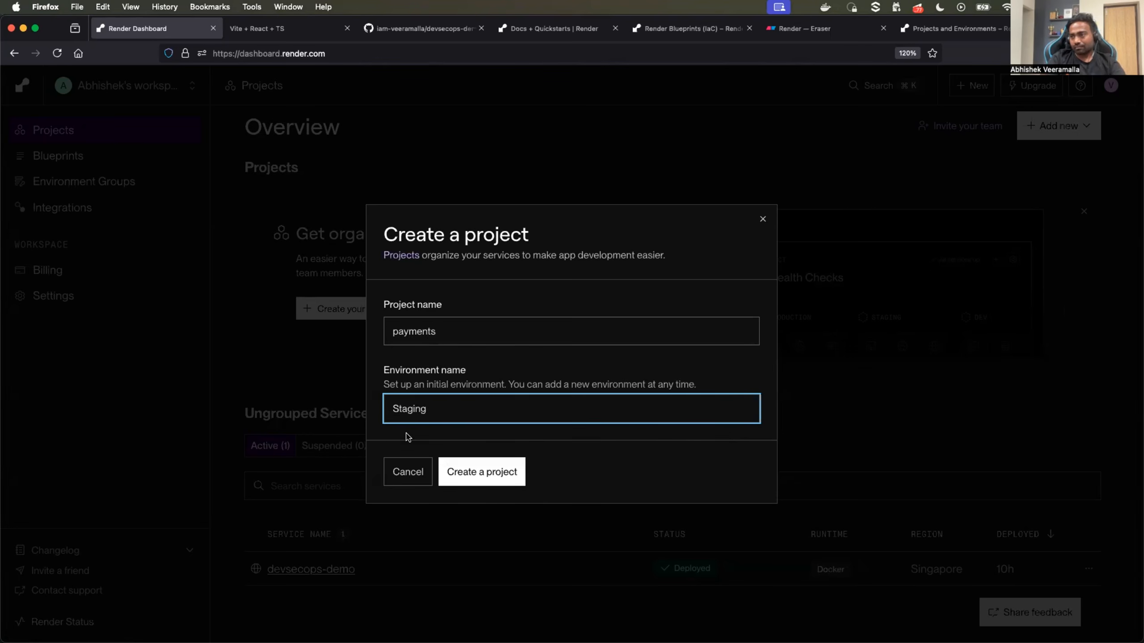
click(493, 468)
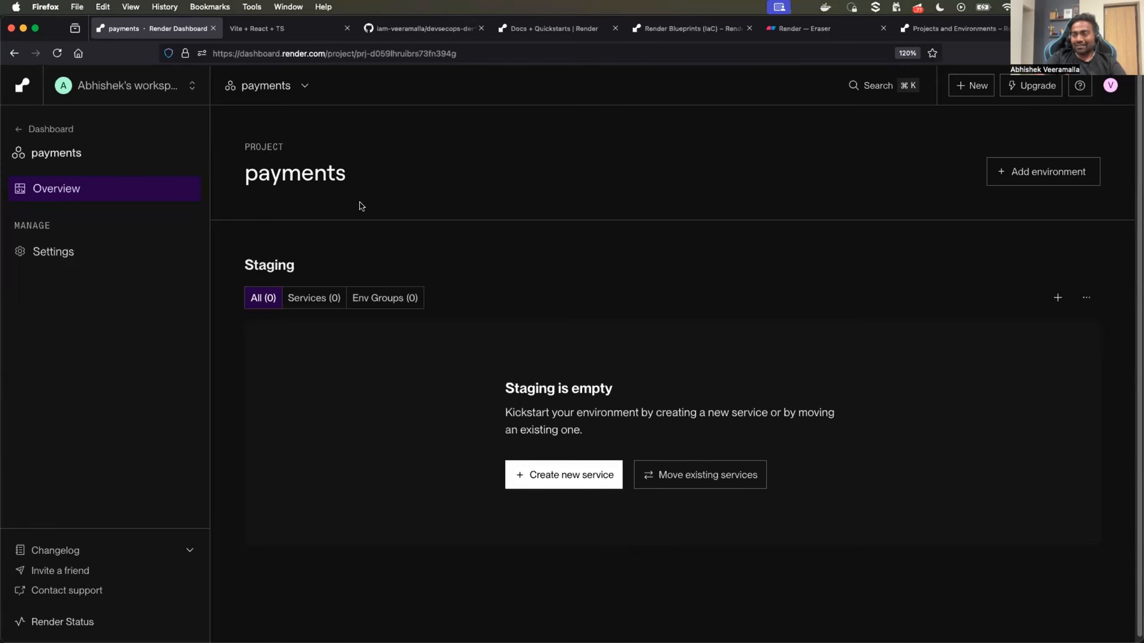
Look over the payments project's overview and the services of its Staging environment
drag(261, 144, 313, 184)
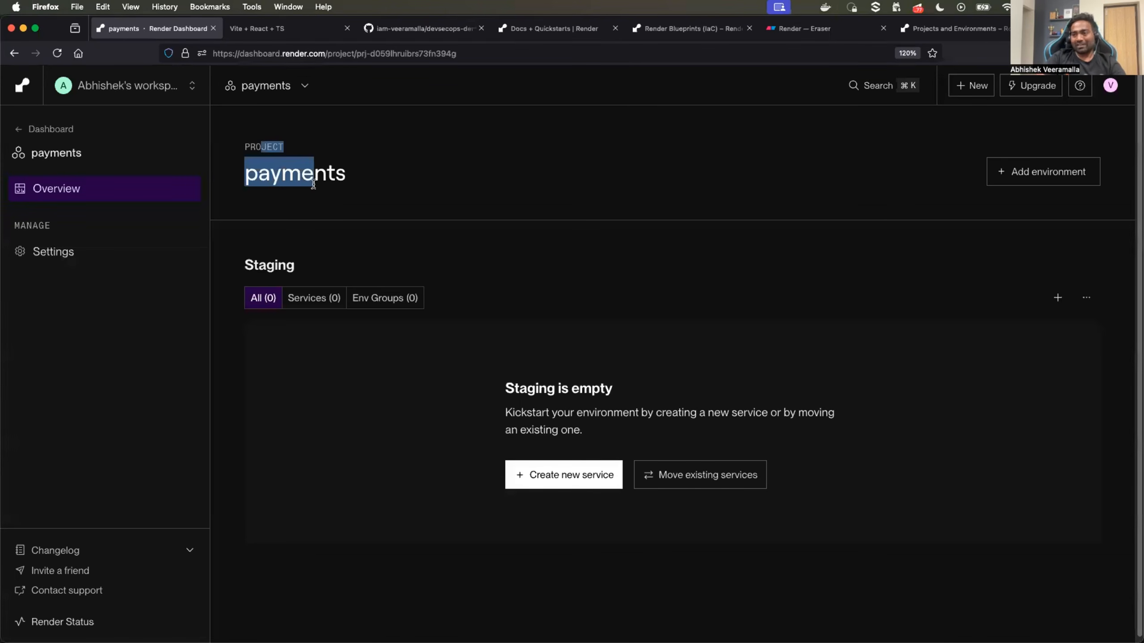
drag(261, 270, 310, 269)
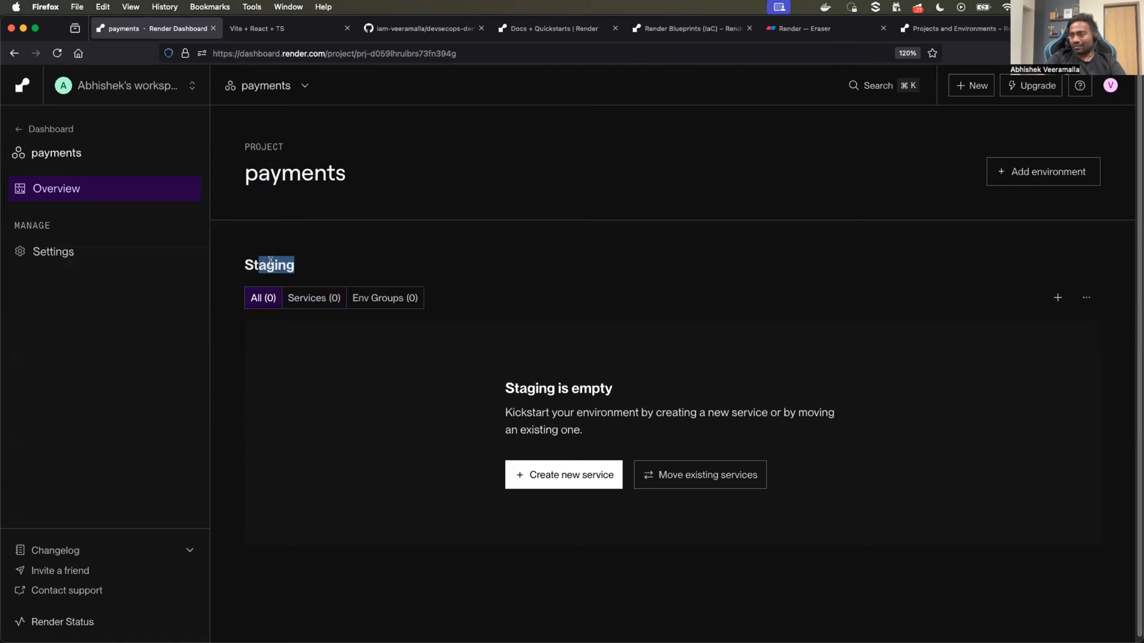
click(335, 298)
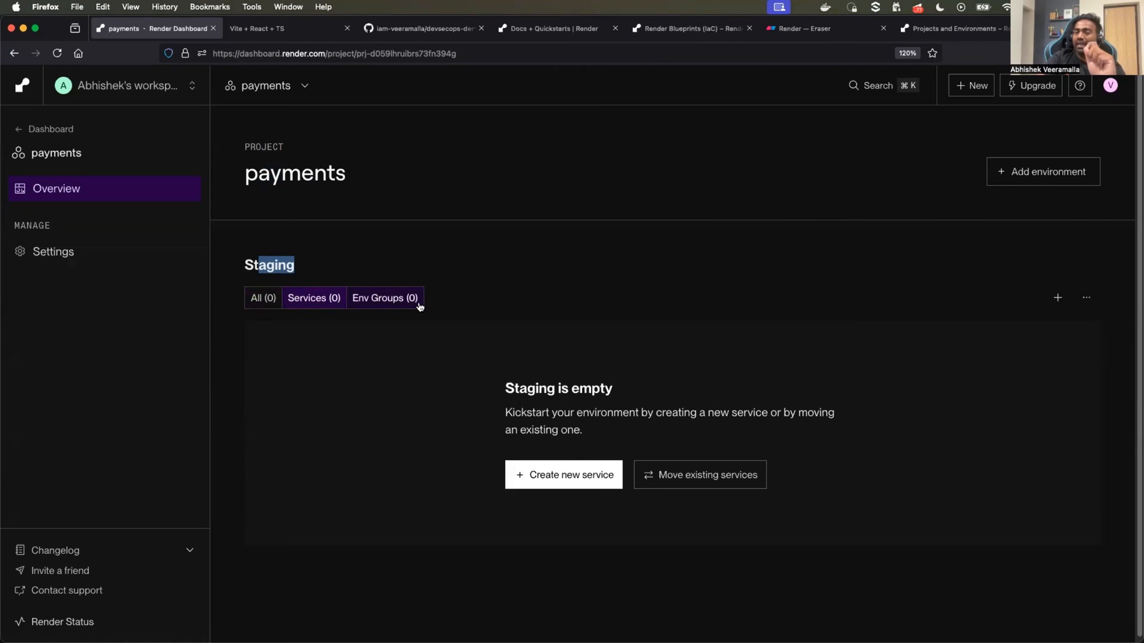
scroll(633, 342, down, 1)
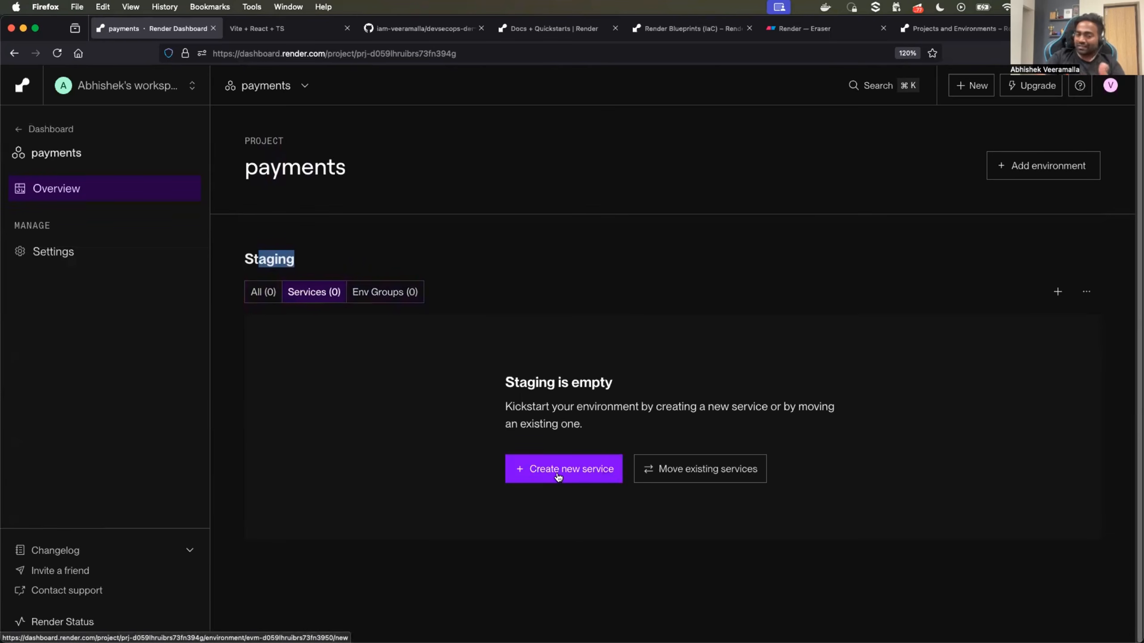
Add an environment named Production to the payments project
click(998, 169)
text(Productiom)
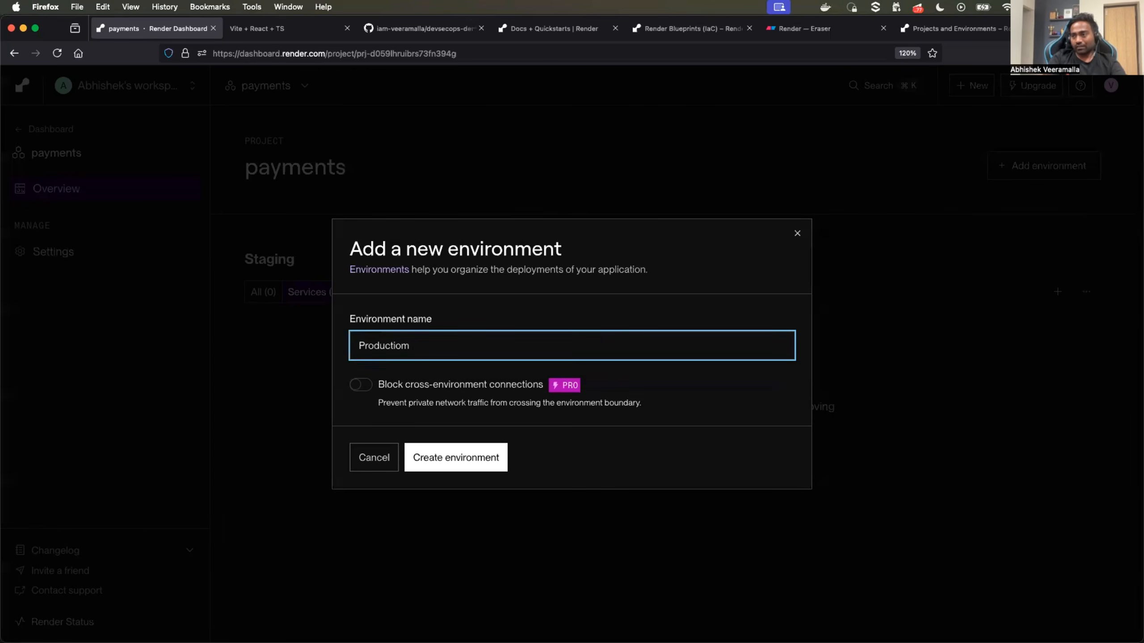
key(BackSpace)
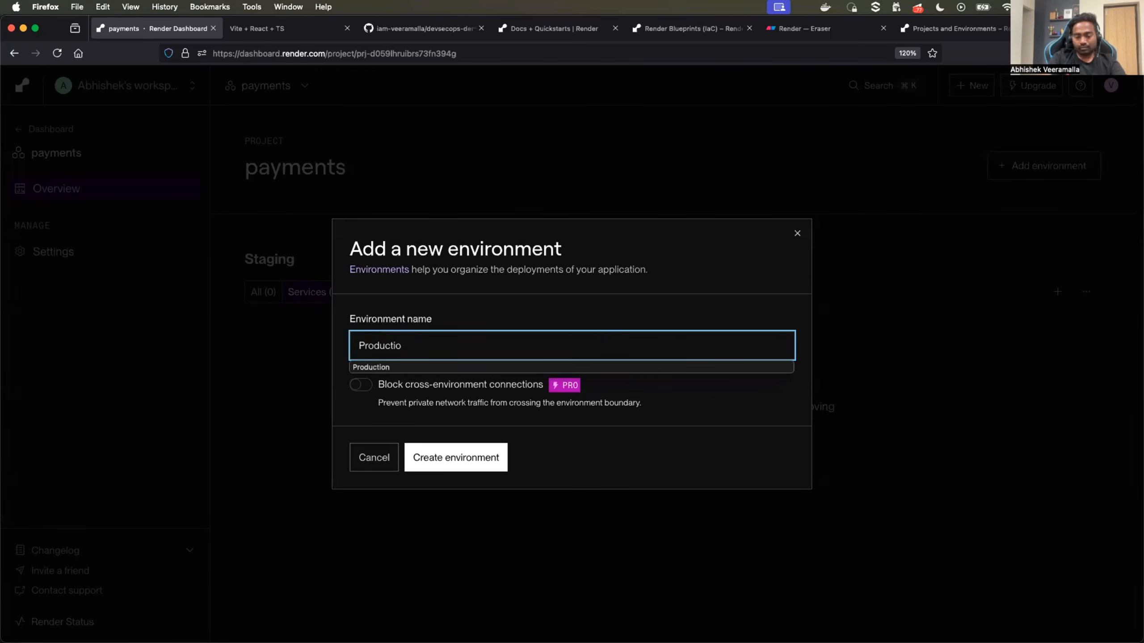
text(n)
click(468, 451)
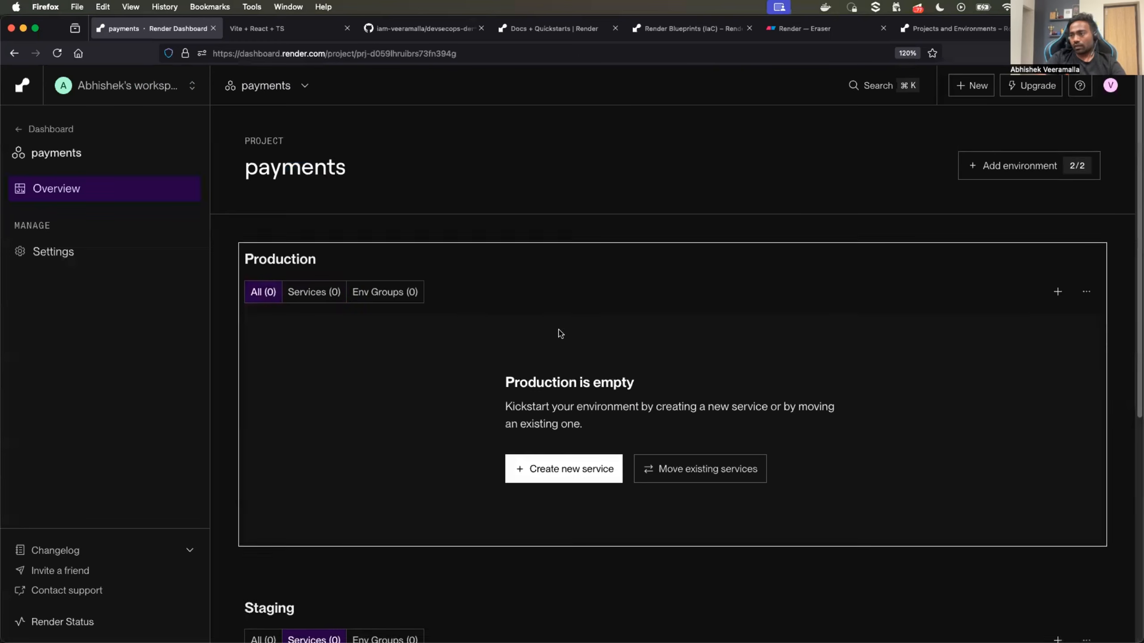
Start a new web service in the Staging environment with the devsecops-demo repository as its source code
scroll(560, 334, down, 6)
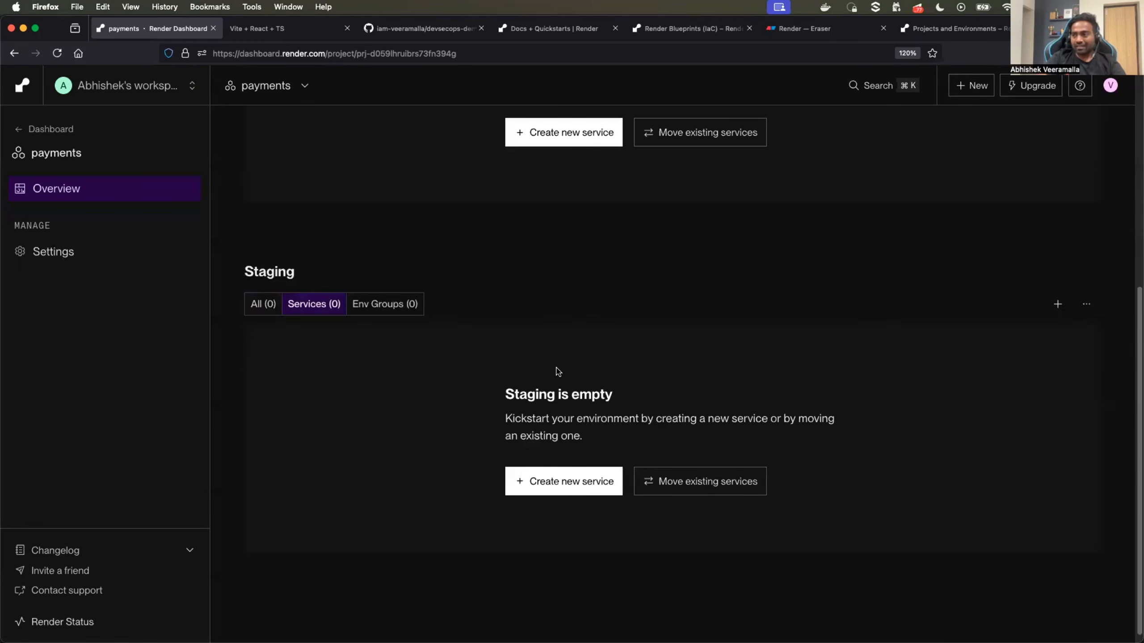
click(541, 485)
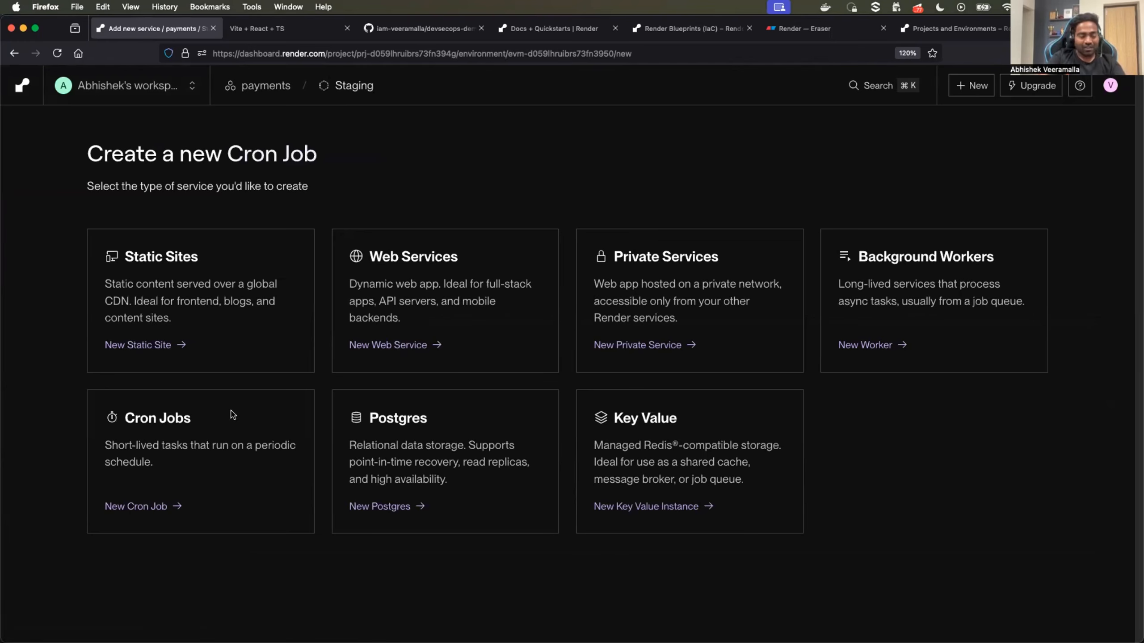
click(399, 346)
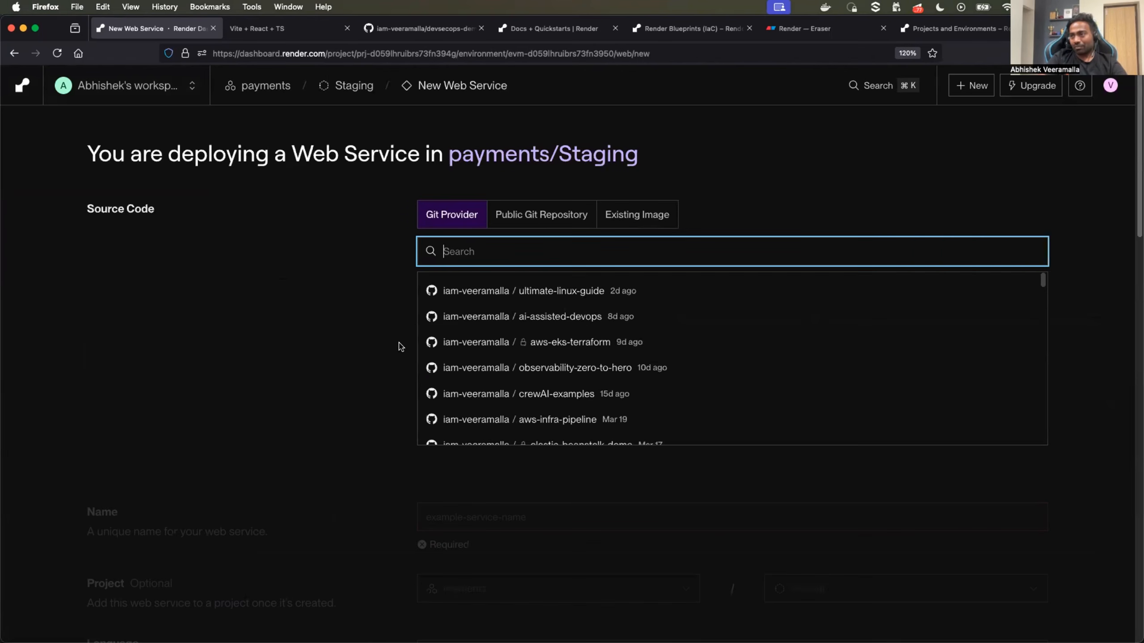
text(devsecop)
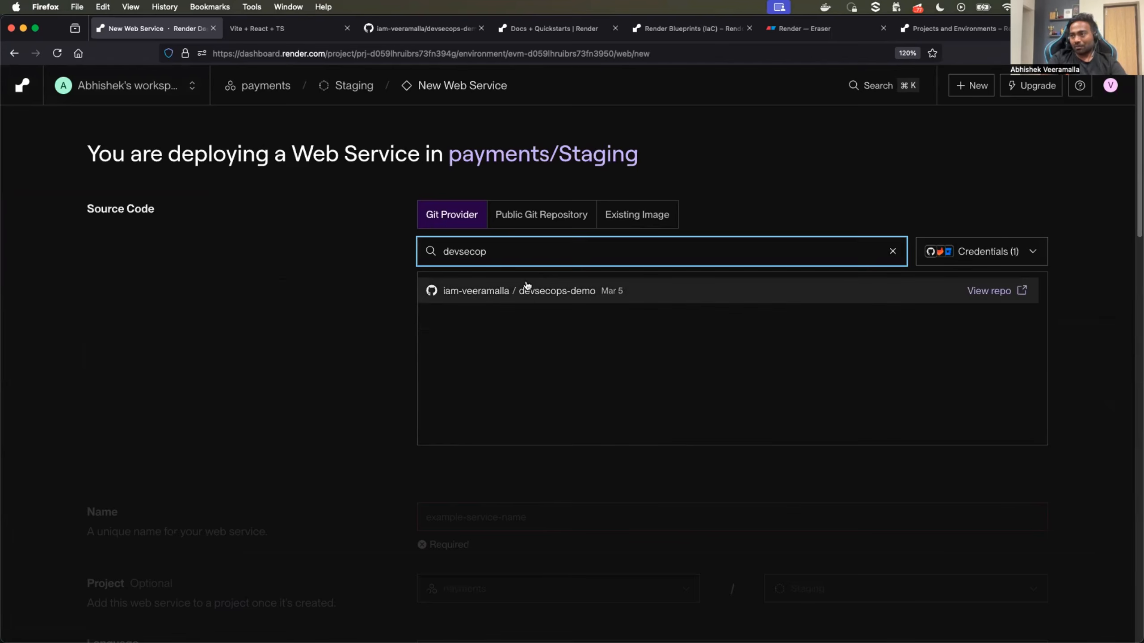
click(526, 290)
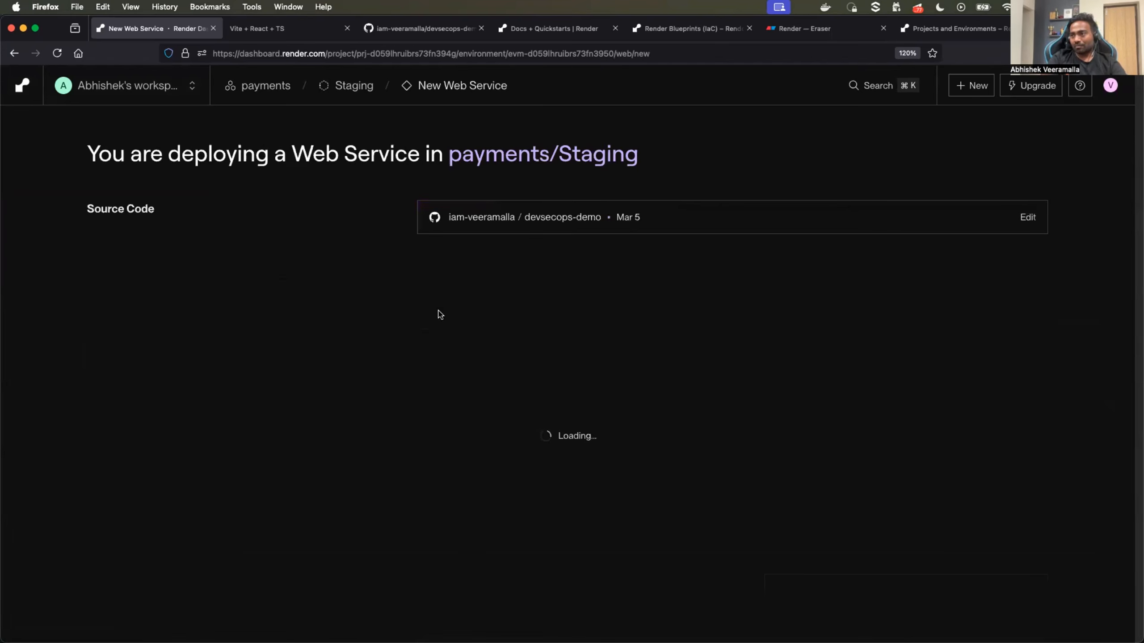
scroll(356, 314, down, 1)
click(358, 316)
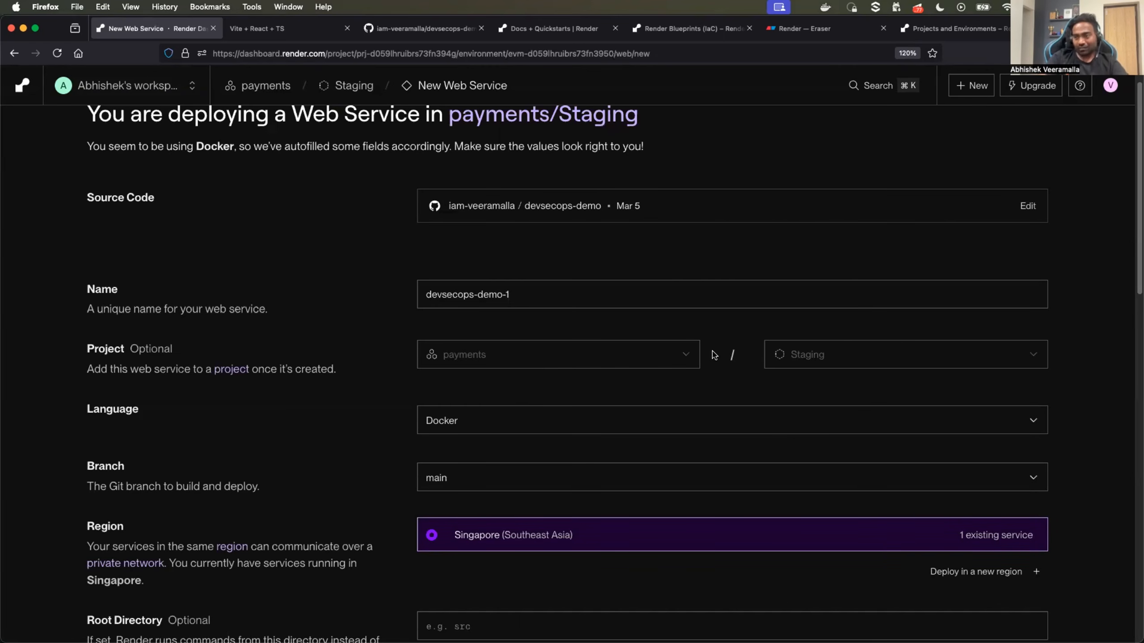
Choose the Free instance type for the new web service and deploy it
scroll(712, 355, down, 5)
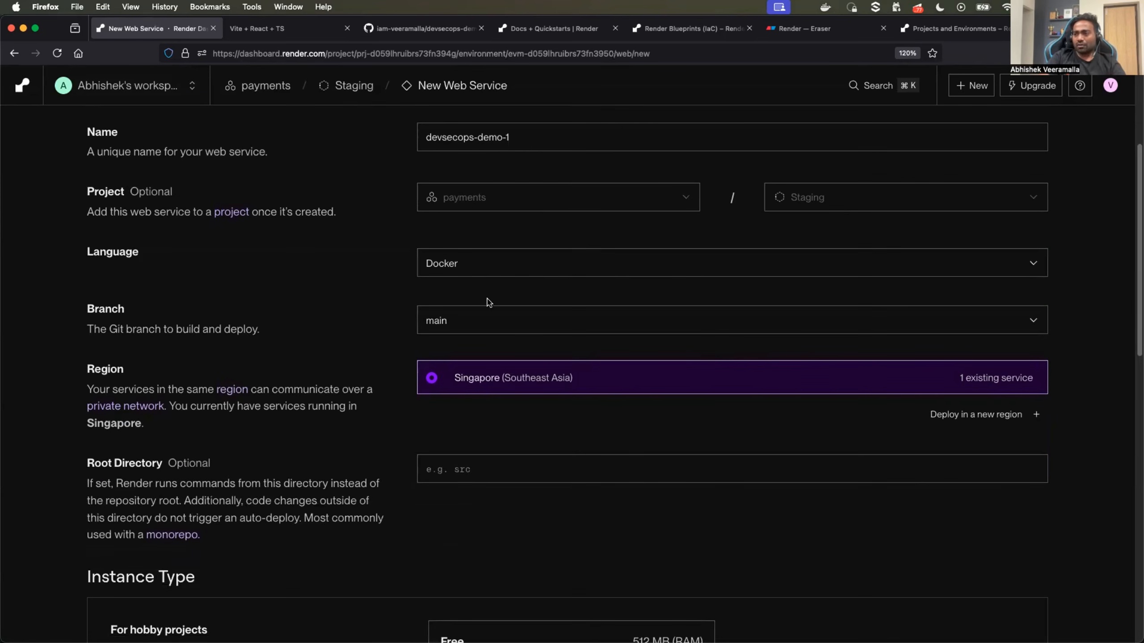
scroll(486, 315, down, 5)
scroll(490, 316, down, 4)
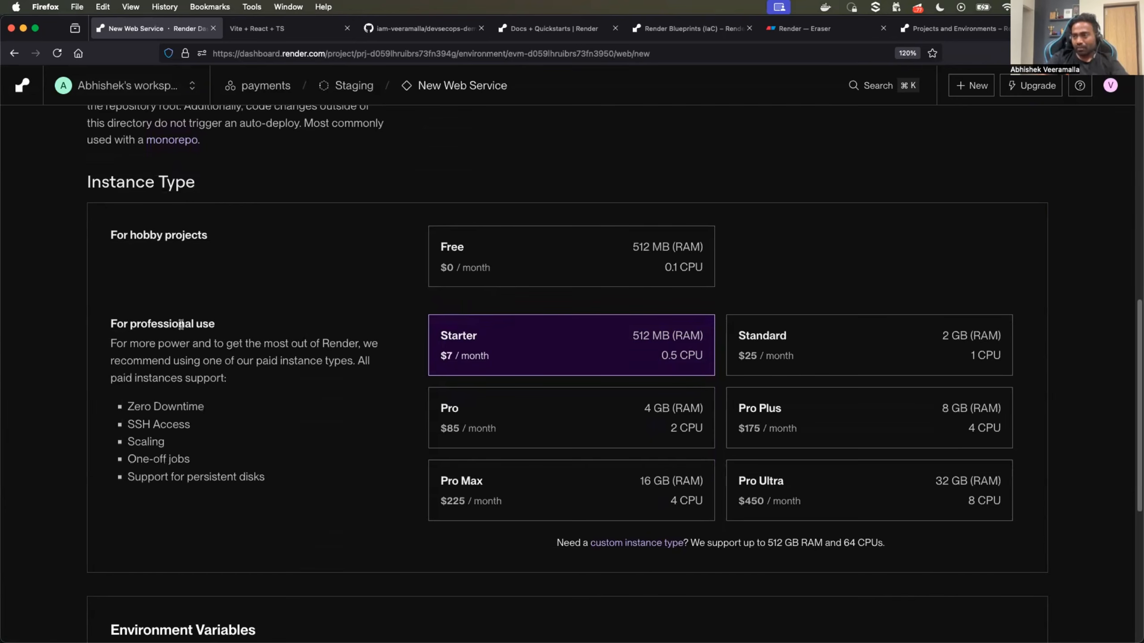
click(504, 244)
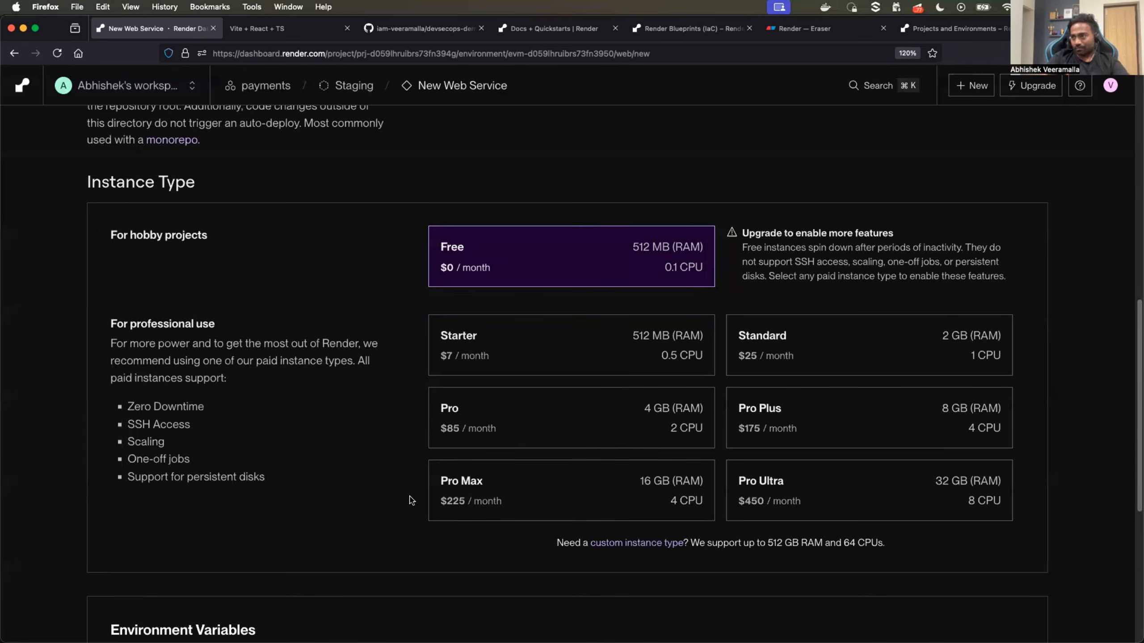
scroll(405, 511, down, 7)
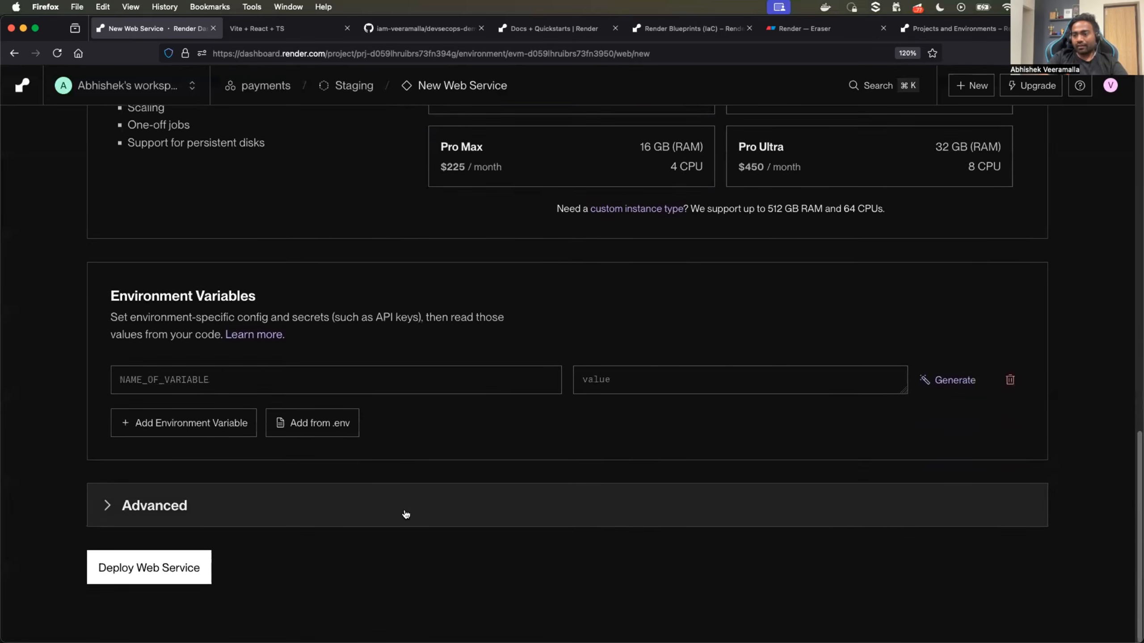
click(186, 575)
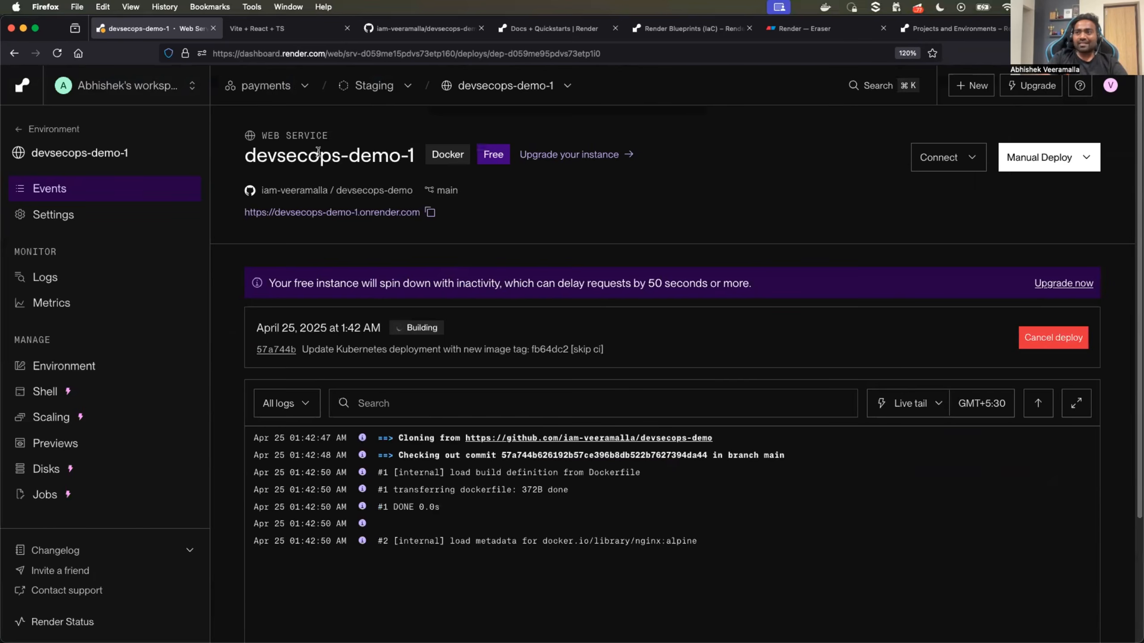
Return to the payments project and look over its Production and Staging environments
click(288, 86)
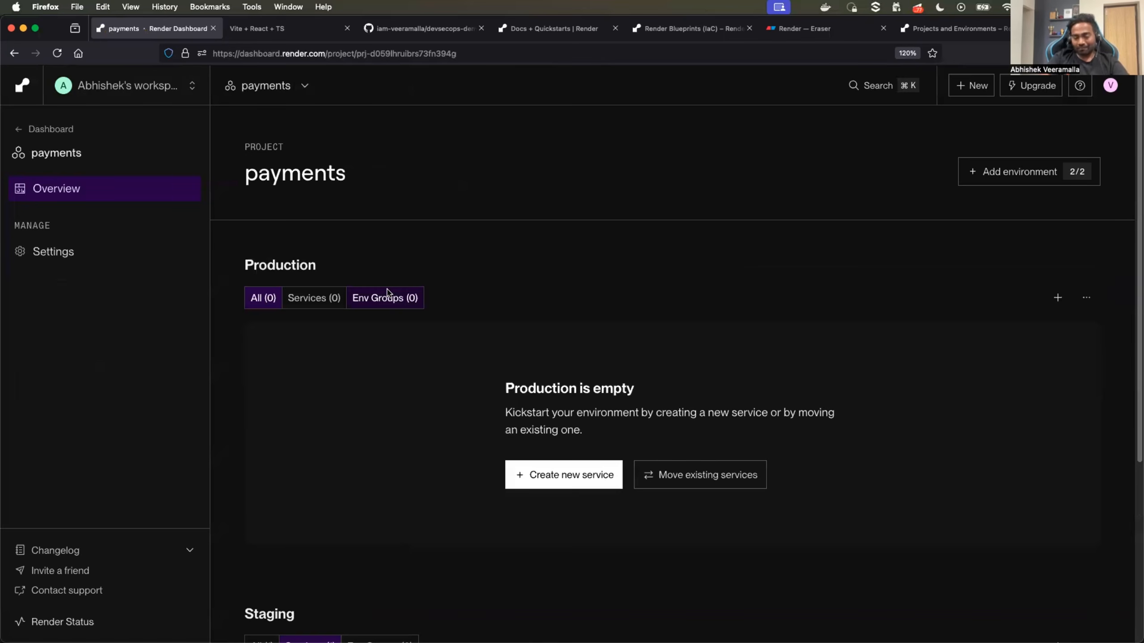
scroll(416, 451, down, 5)
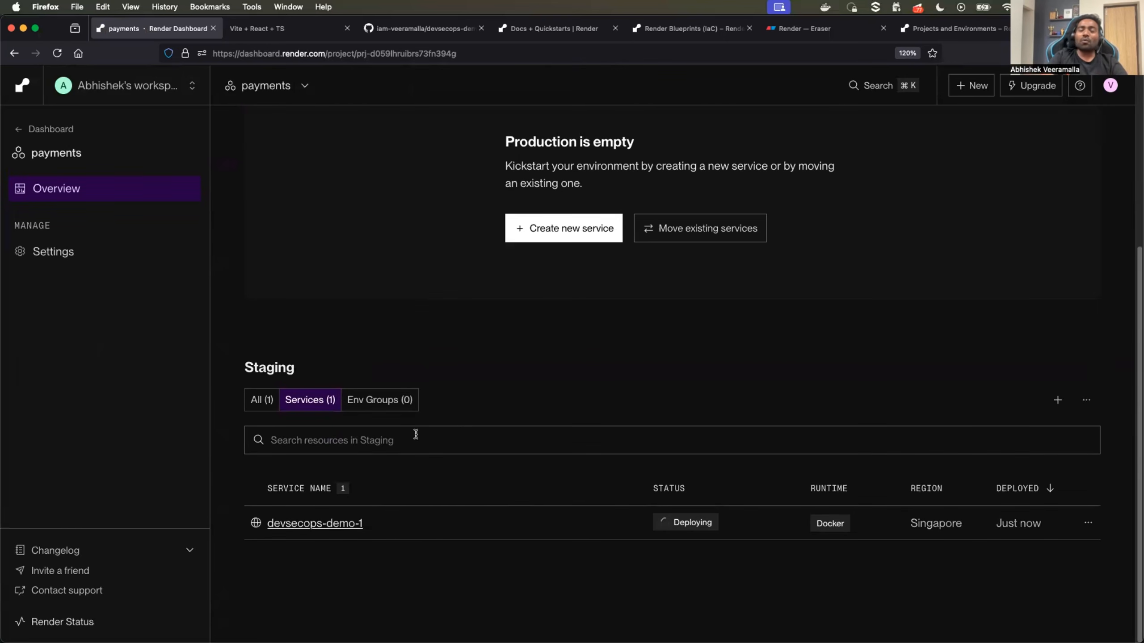
scroll(624, 397, up, 5)
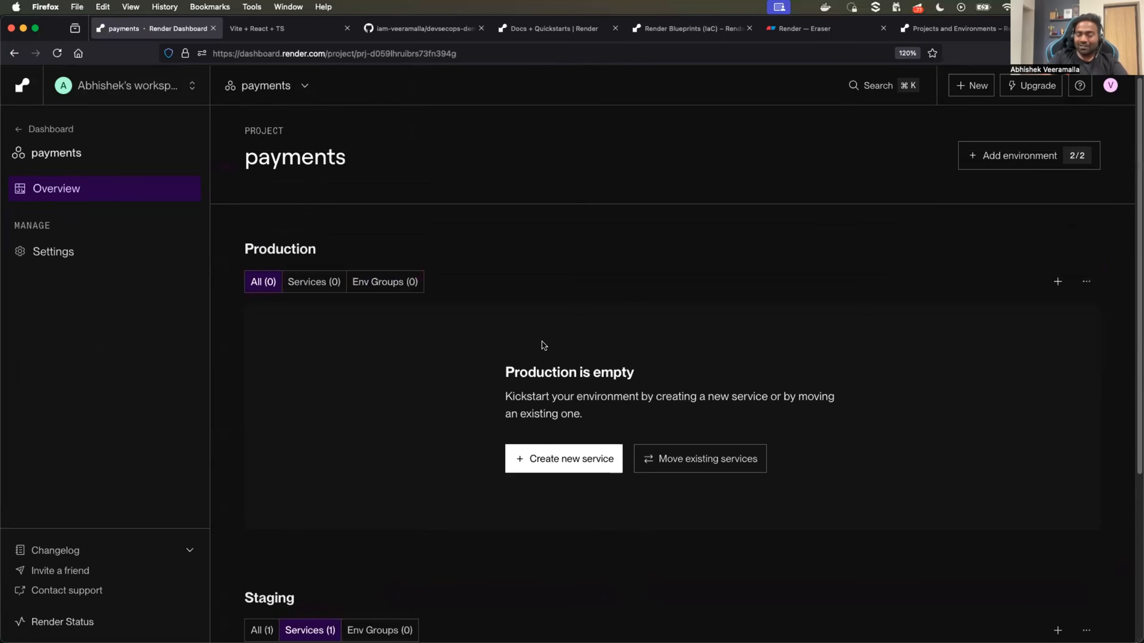
scroll(266, 354, down, 3)
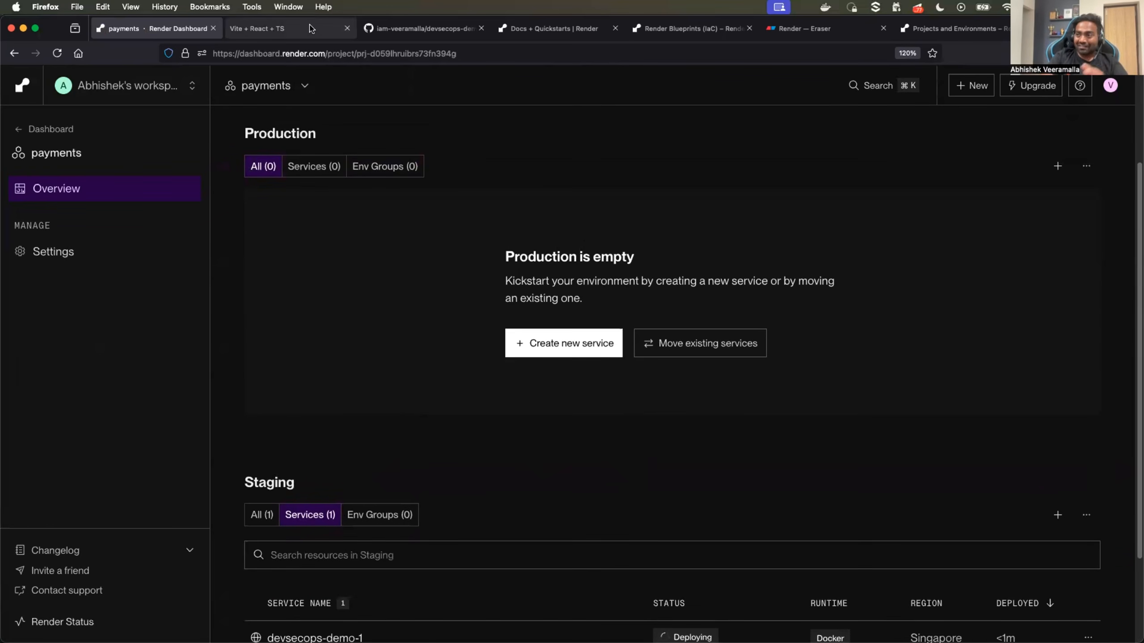
Switch to the Render diagram in Eraser and draw lines above and below the handwritten "workspace" label
click(803, 34)
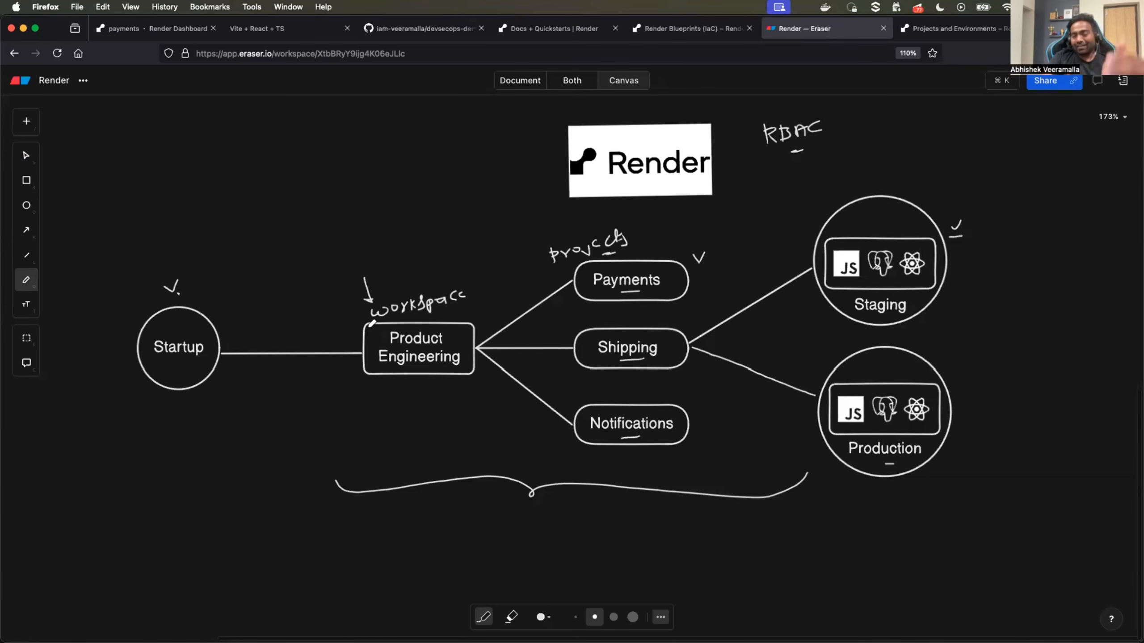
mouse_move(396, 298)
mouse_down()
mouse_move(439, 286)
mouse_move(456, 305)
mouse_up()
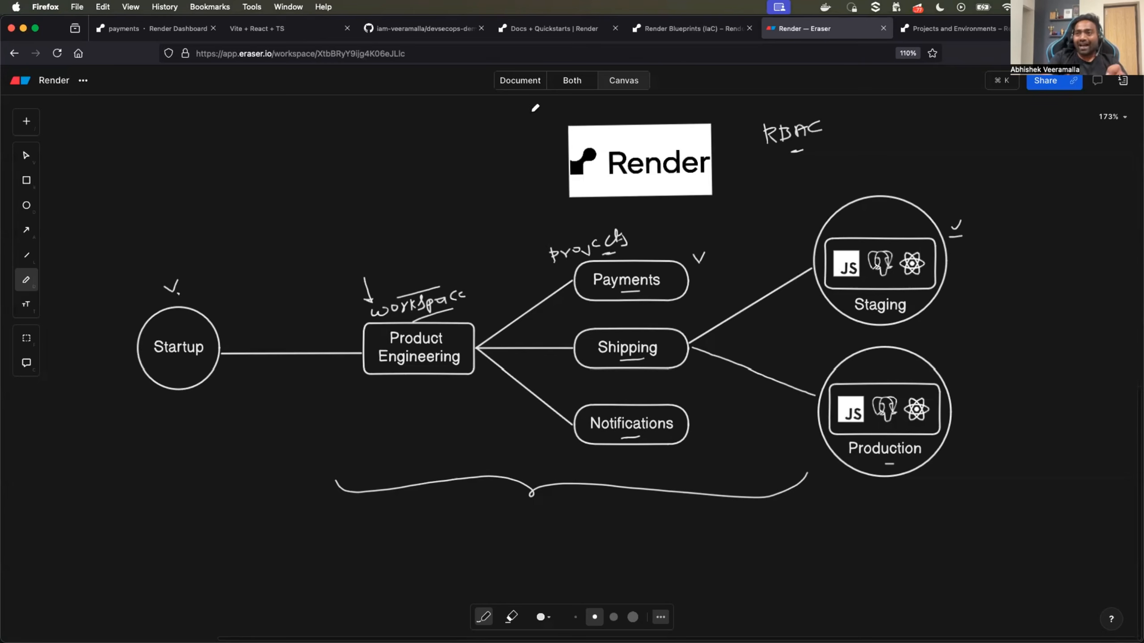
Return to the Render dashboard and open the Blueprints page
click(183, 28)
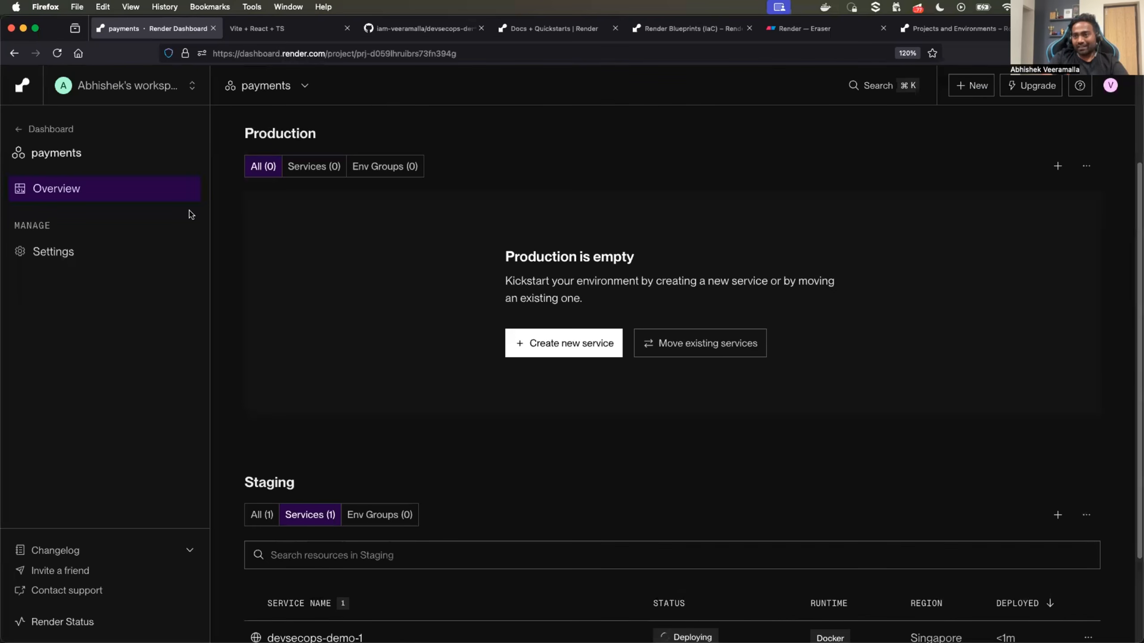
click(23, 87)
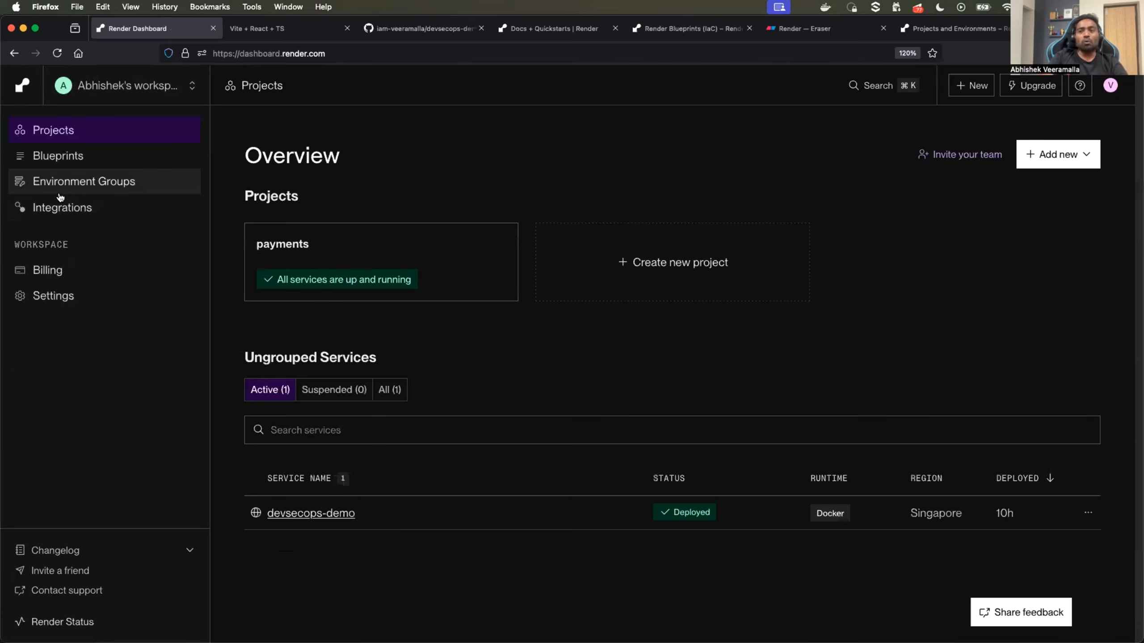
click(57, 161)
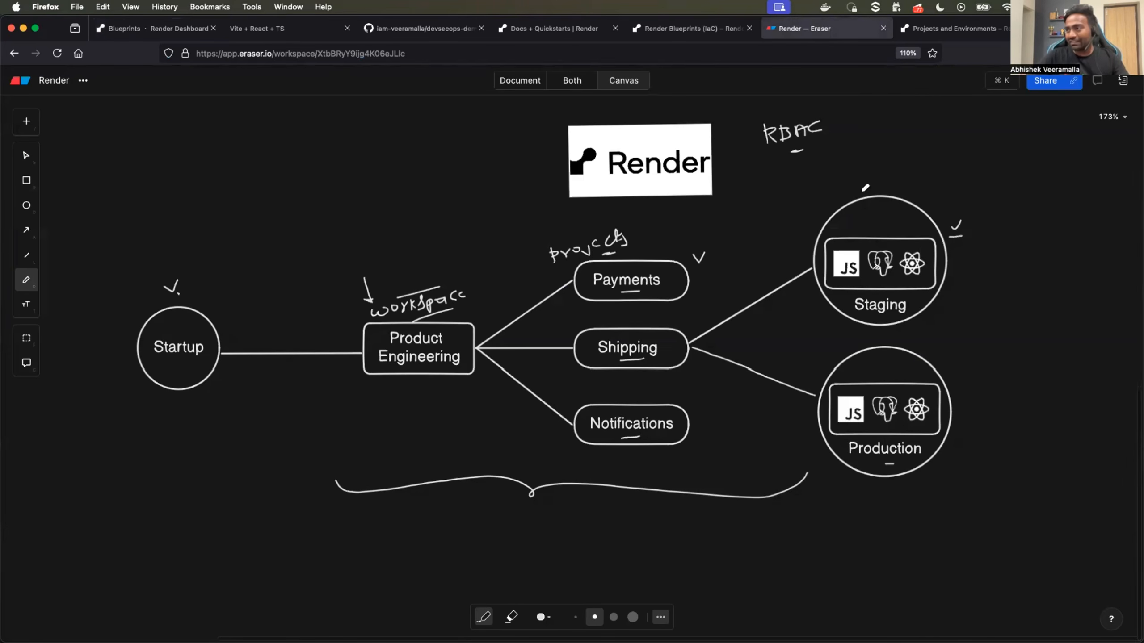
In the Eraser diagram, draw check marks above the three Staging icons, an arrow to Production, and check marks and circles around Production's three icons
mouse_move(840, 221)
mouse_down()
mouse_move(906, 229)
mouse_move(916, 219)
mouse_up()
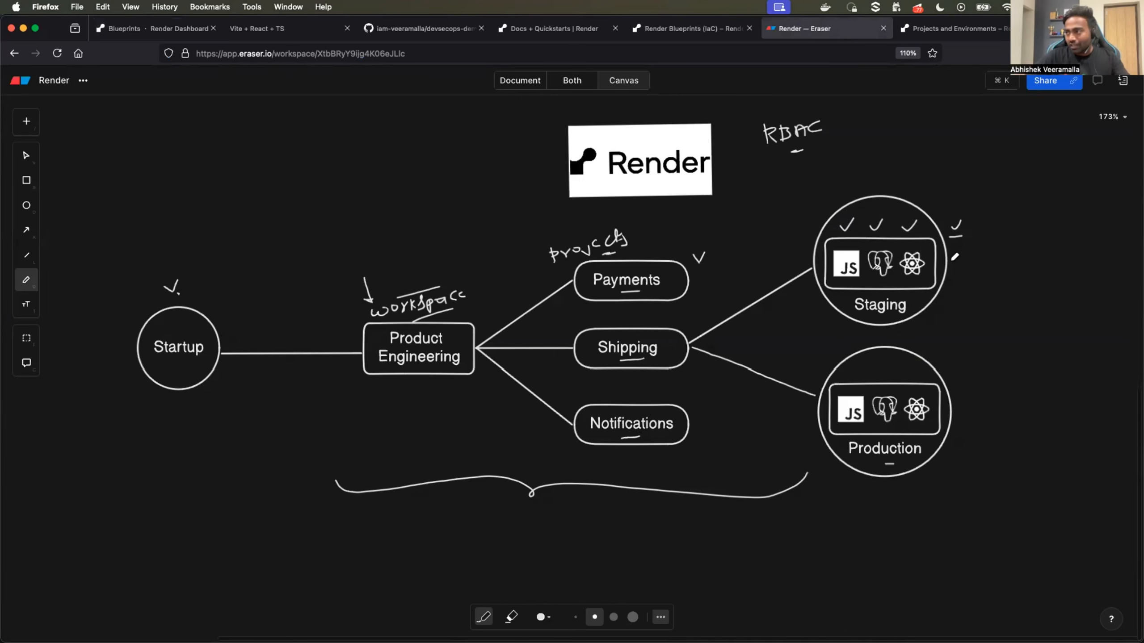
mouse_move(952, 260)
mouse_down()
mouse_move(986, 268)
mouse_move(980, 328)
mouse_move(953, 364)
mouse_move(967, 366)
mouse_up()
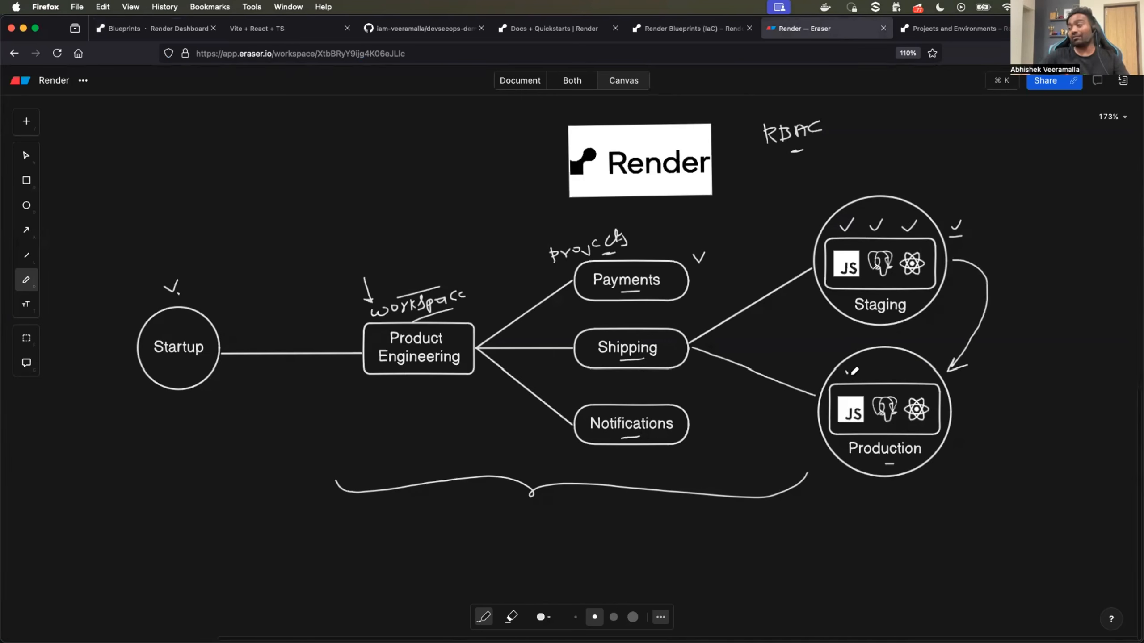
drag(852, 374, 913, 374)
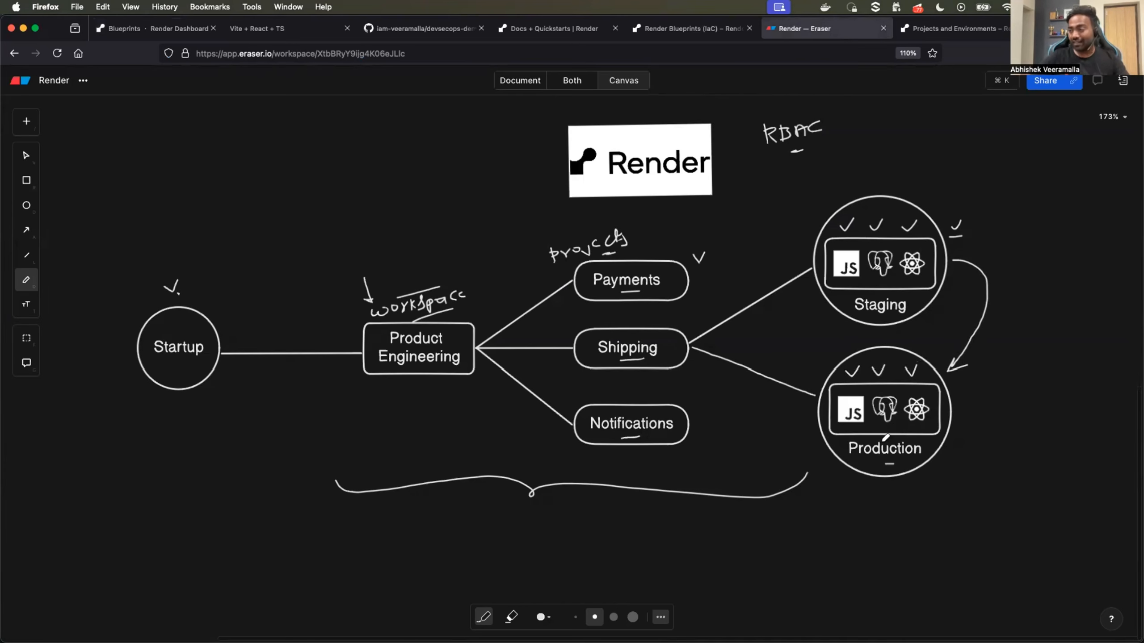
drag(865, 426, 914, 424)
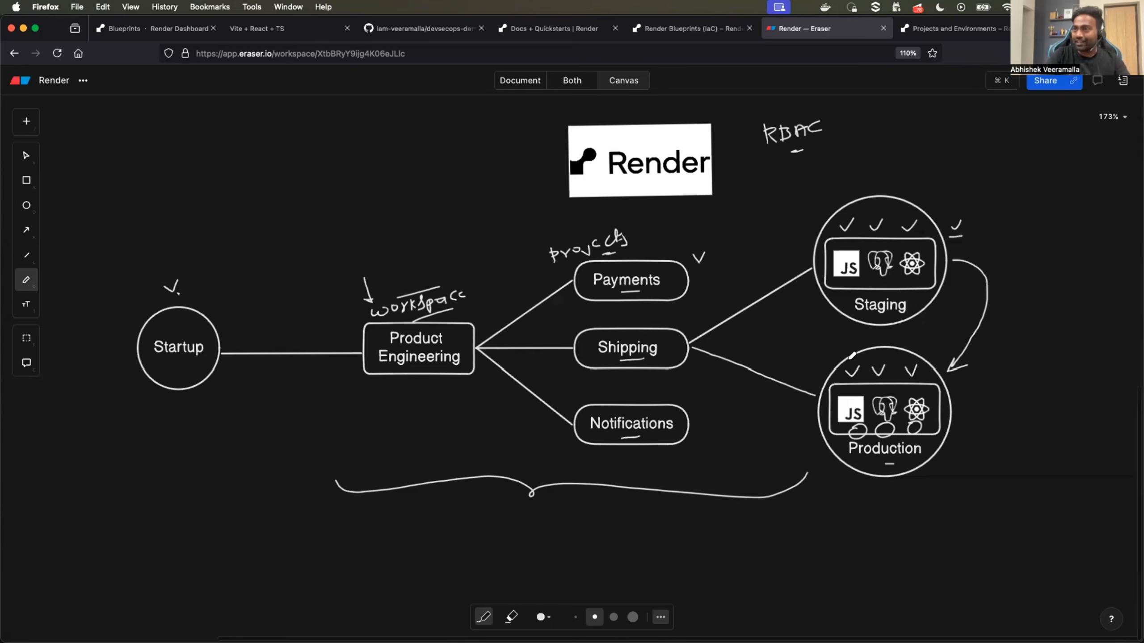
Return to Render, generate a Blueprint from the devsecops-demo-1 service in the payments project's Staging environment and review the generated render.yaml
click(198, 28)
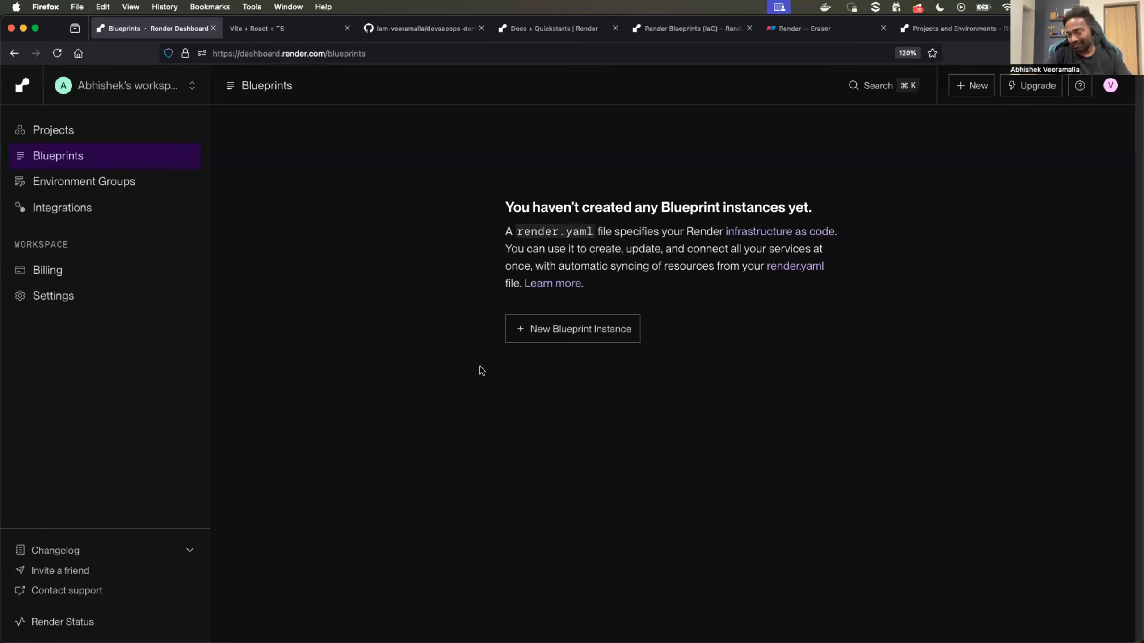
click(106, 132)
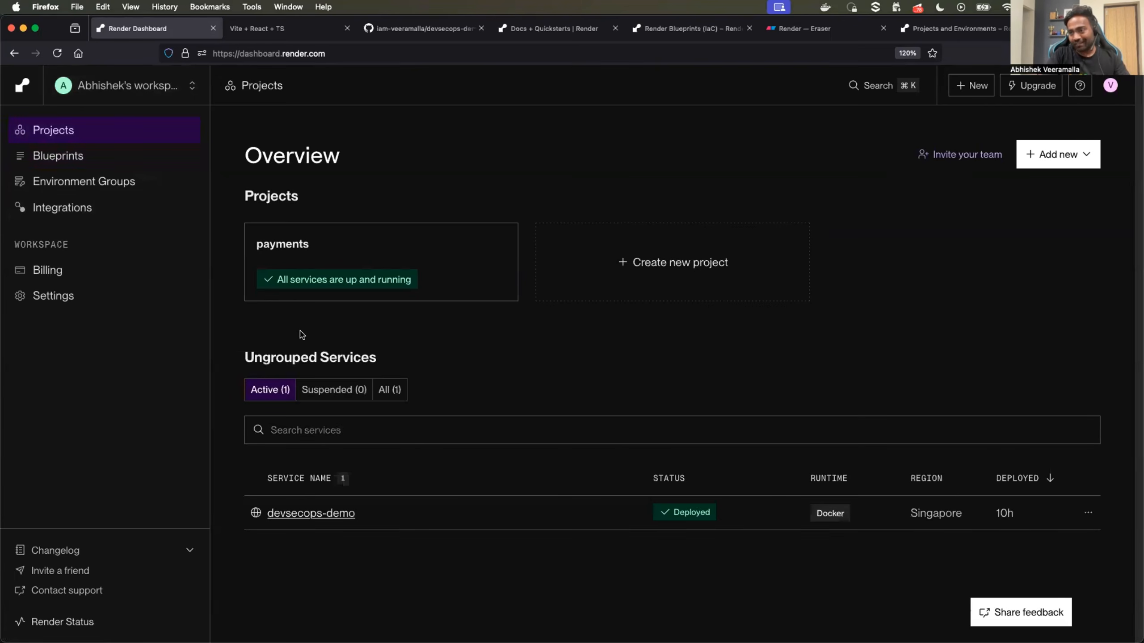
click(294, 284)
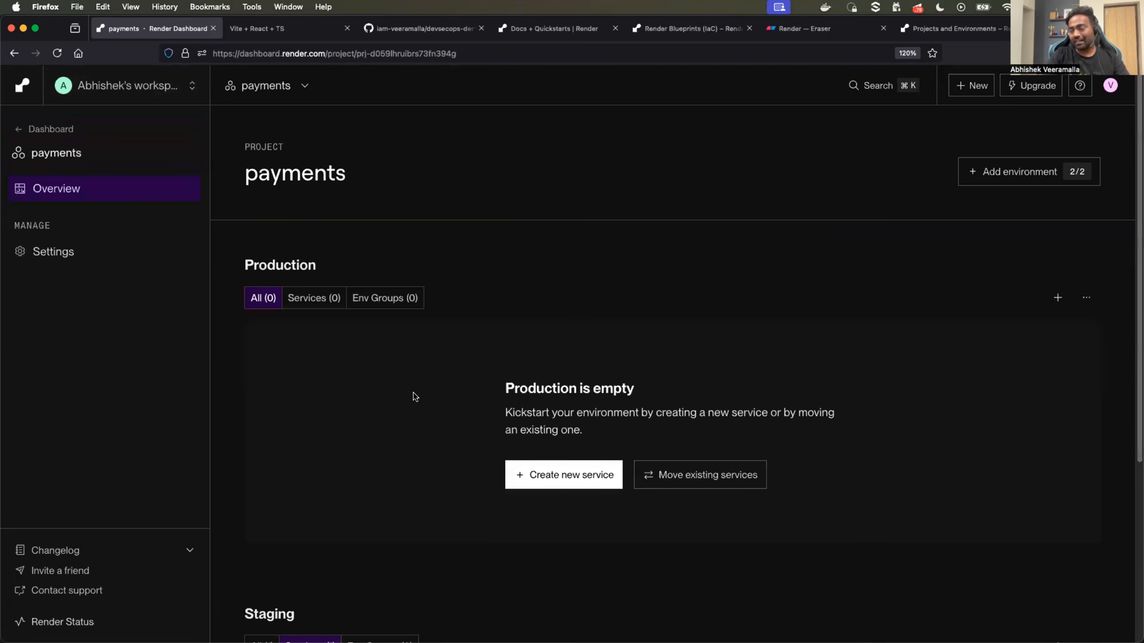
scroll(411, 396, down, 5)
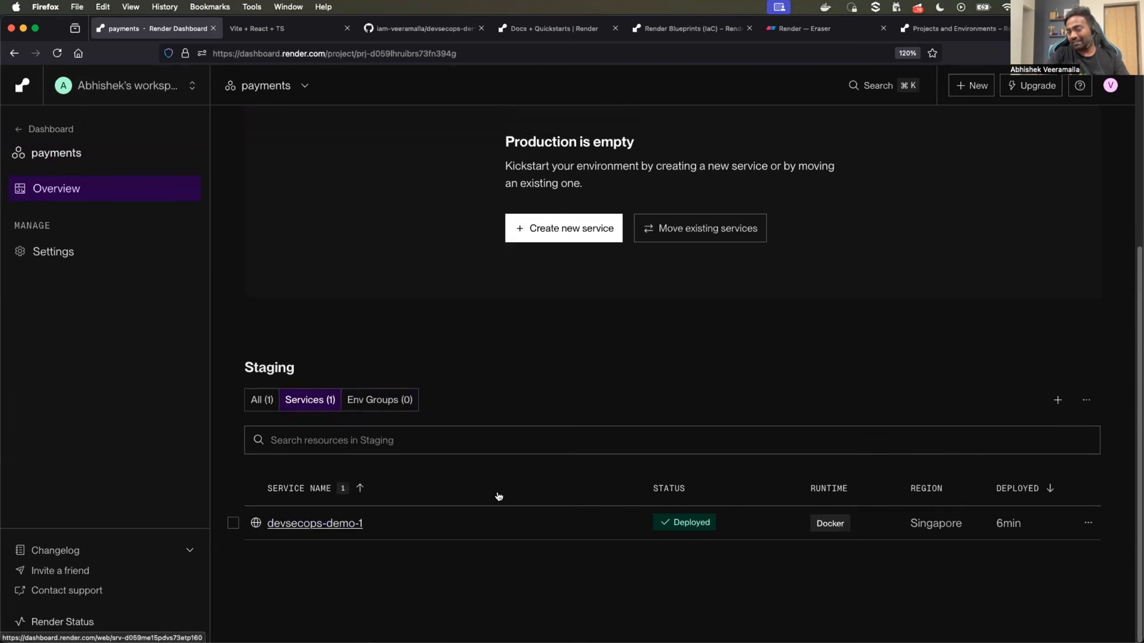
click(1090, 528)
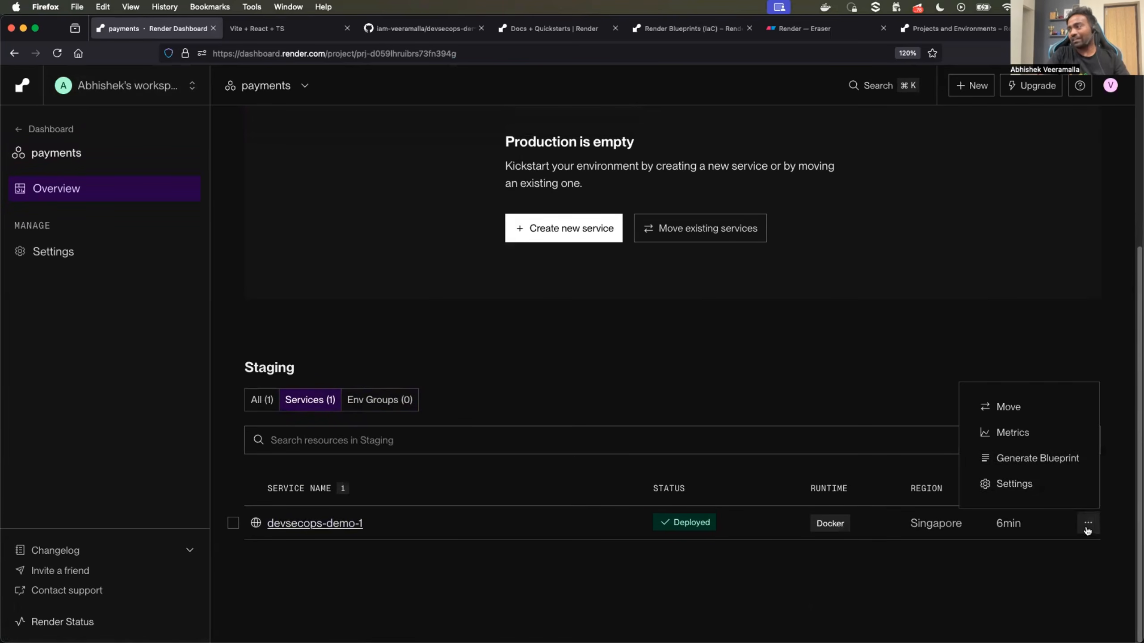
click(1032, 459)
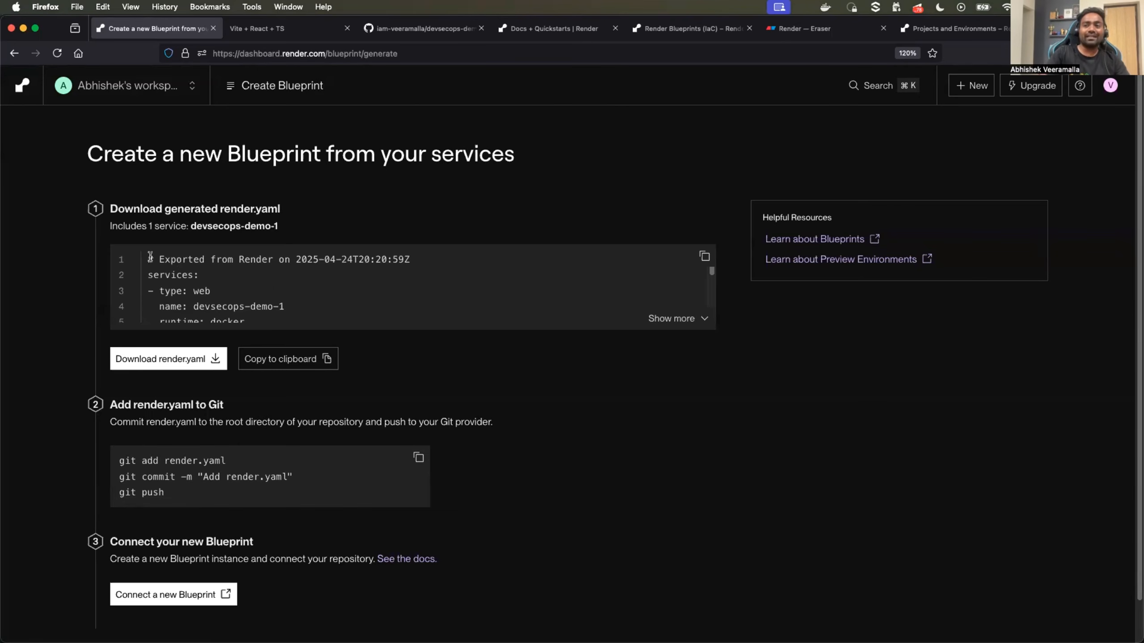
drag(151, 257, 242, 355)
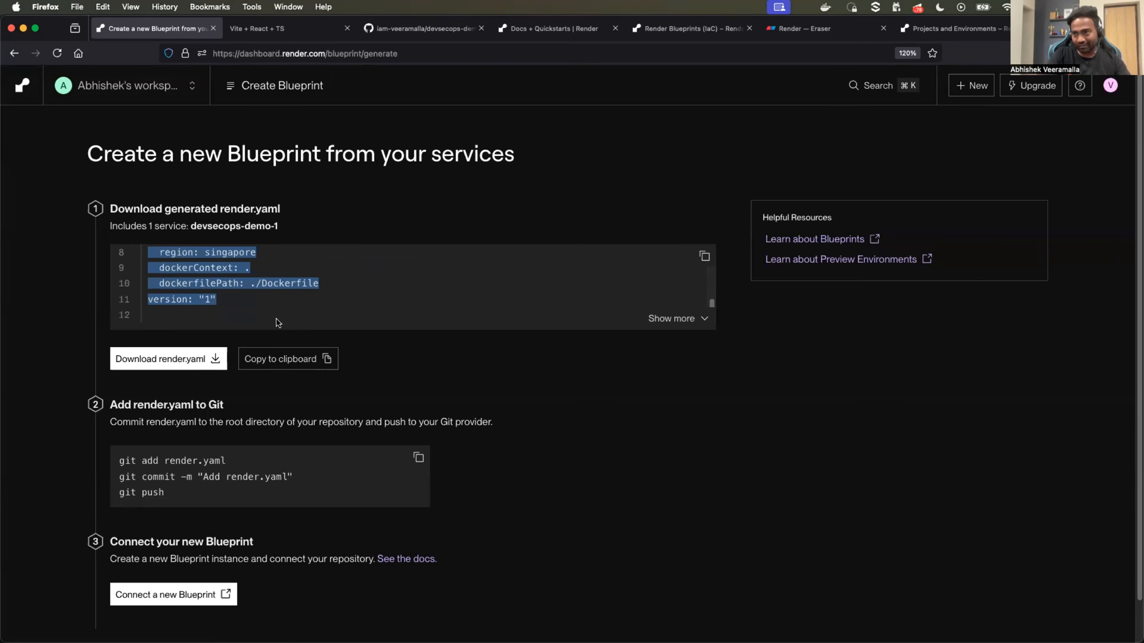
click(254, 309)
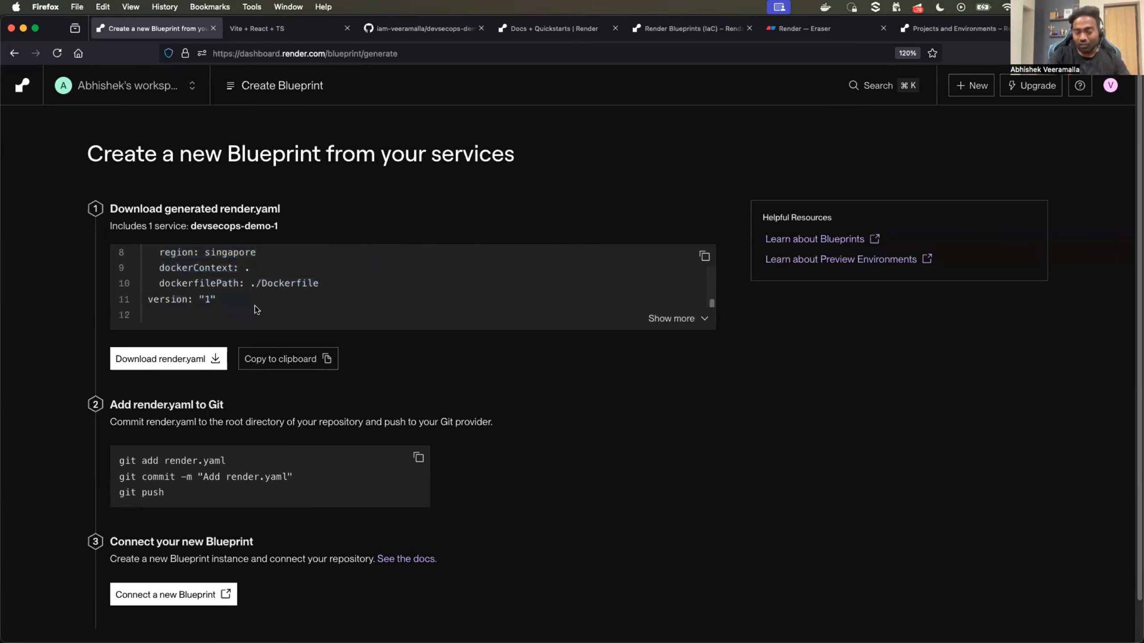
Finish reviewing the generated render.yaml, return to the projects overview and open the payments project
scroll(227, 284, up, 5)
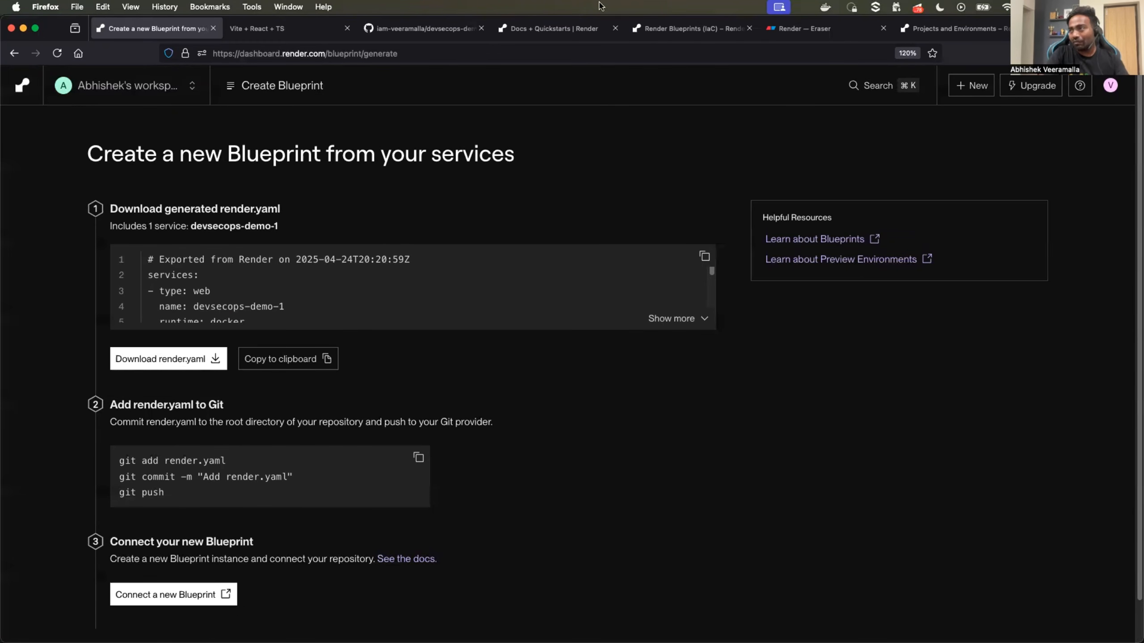
click(23, 86)
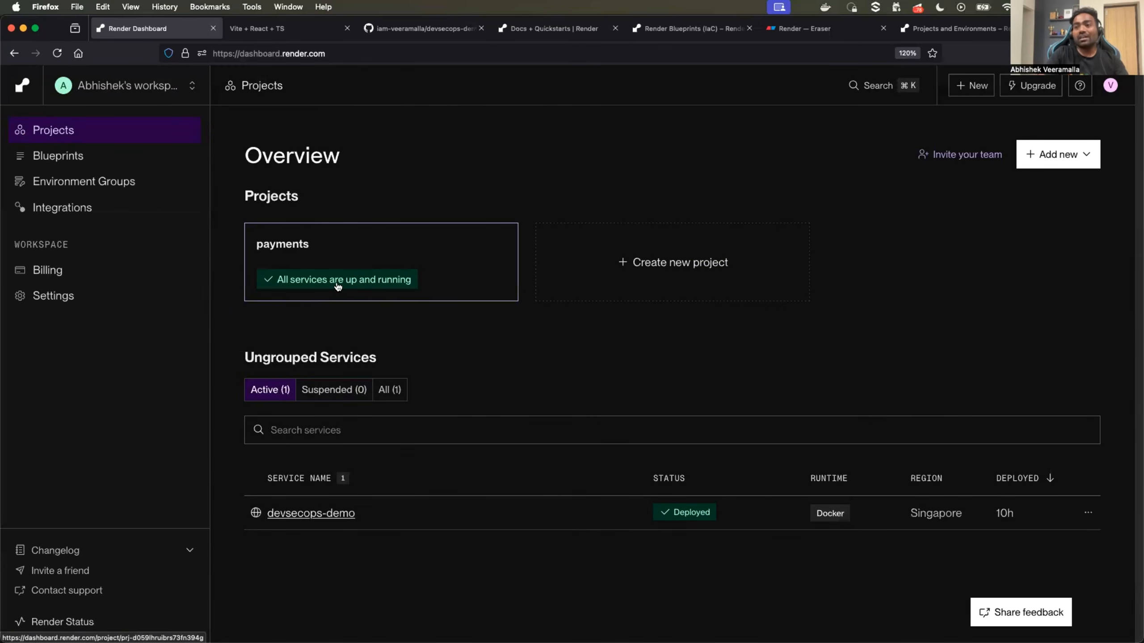
click(295, 285)
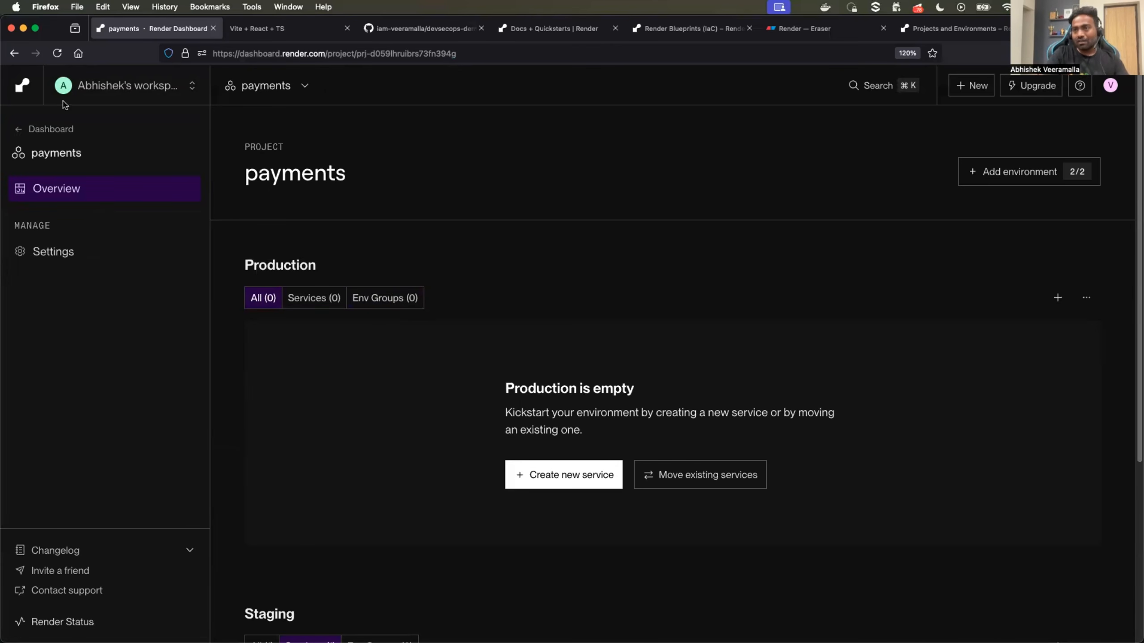
Go to the Blueprints page, start a new Blueprint instance and look over the repositories available to connect
click(22, 87)
click(66, 158)
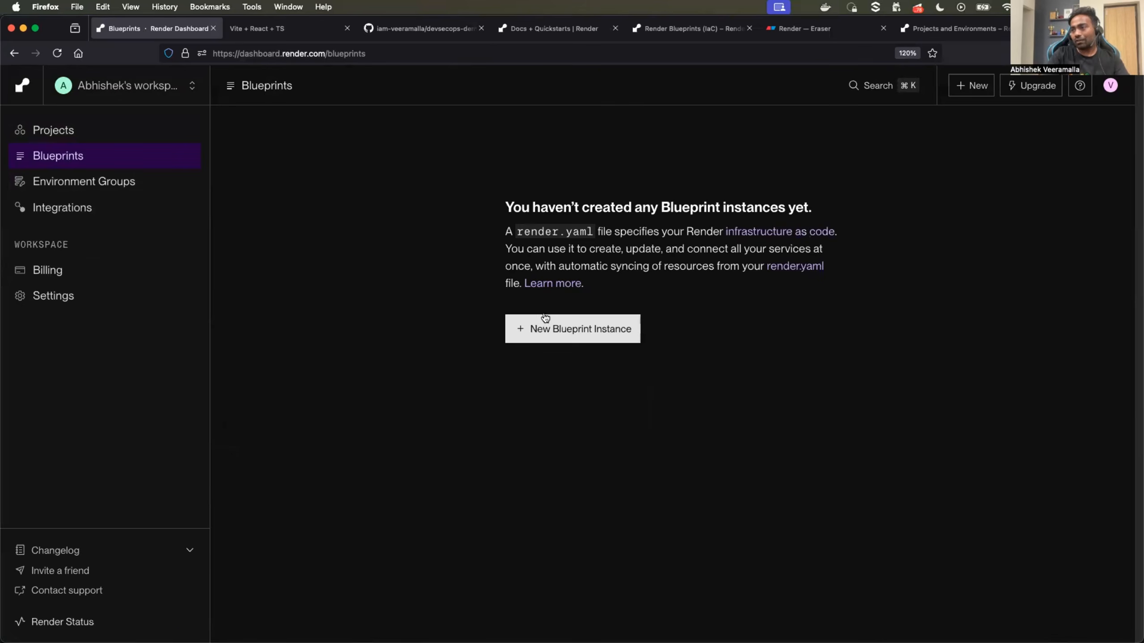
click(544, 327)
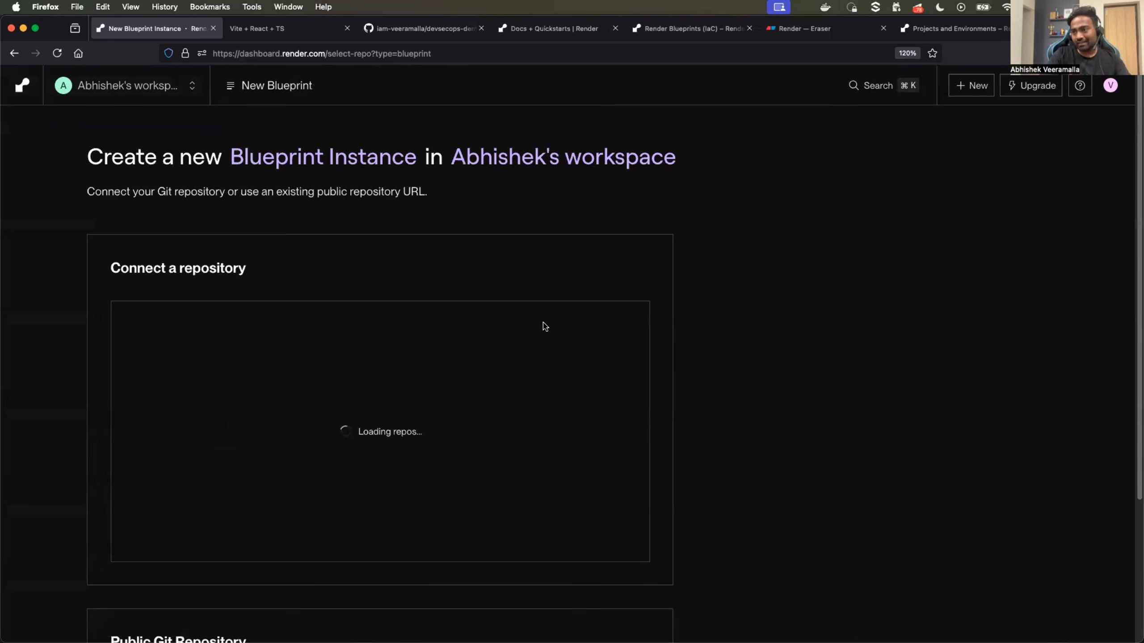
scroll(544, 327, down, 4)
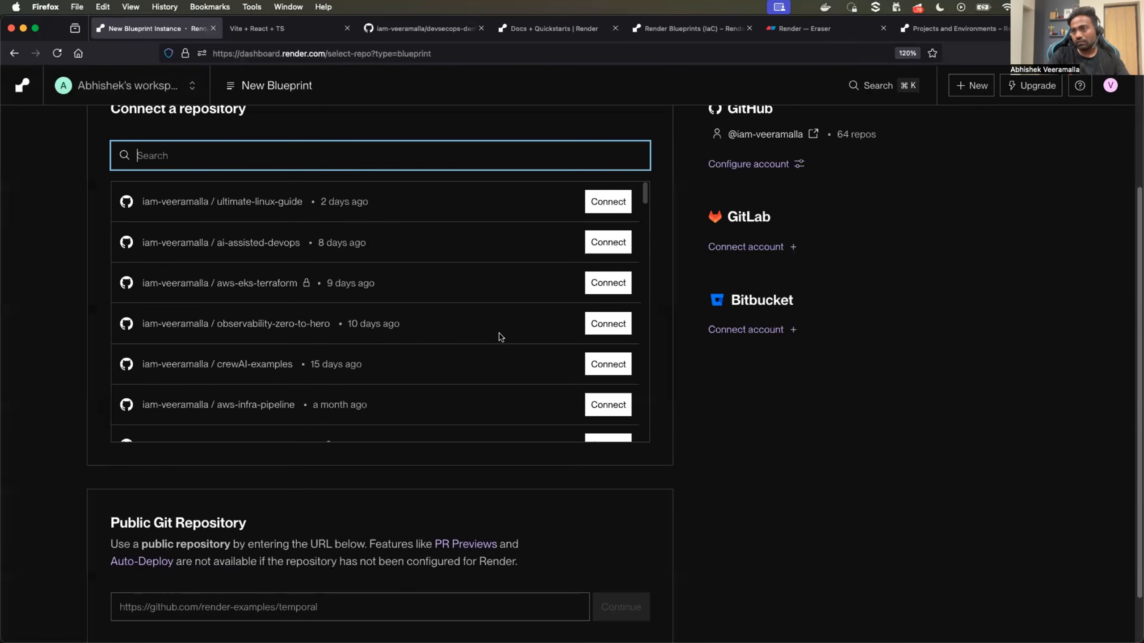
scroll(351, 242, up, 4)
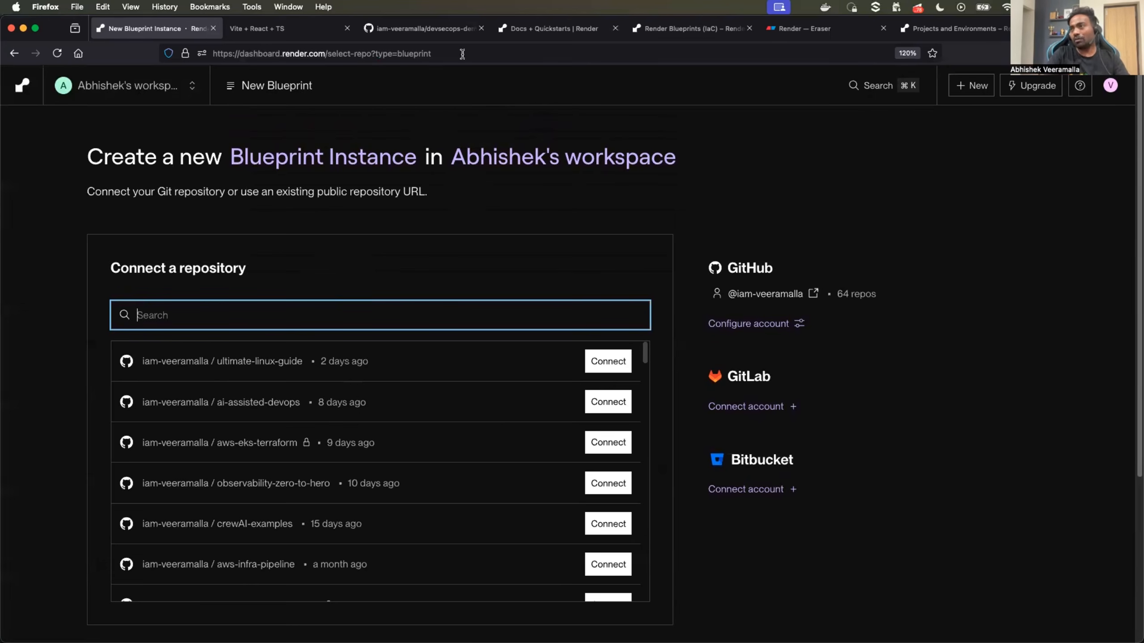
click(661, 33)
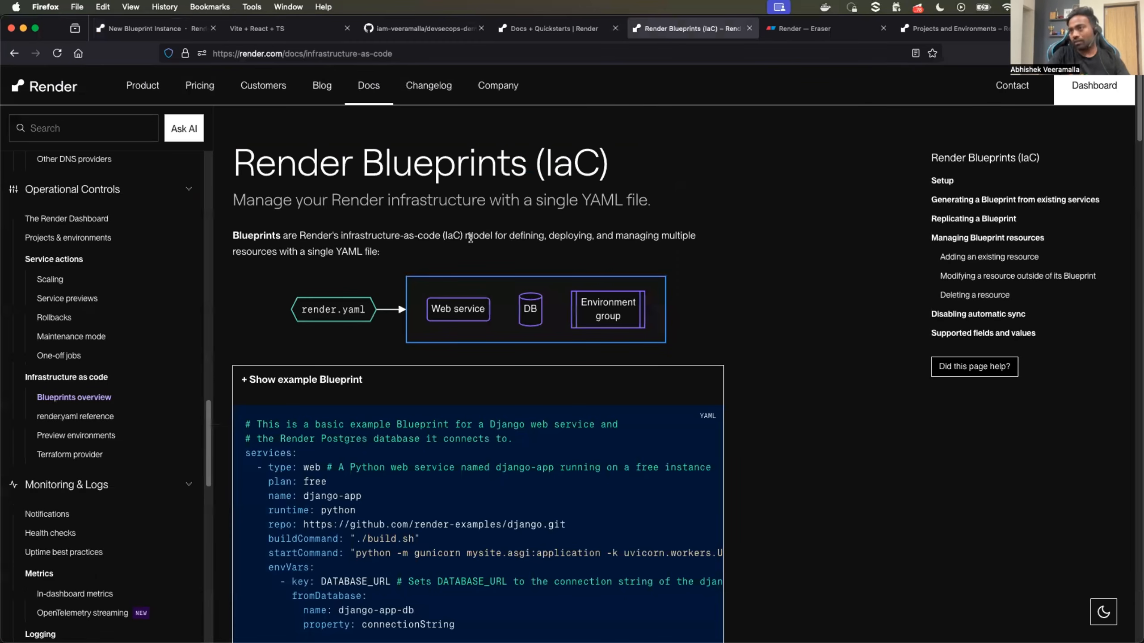
scroll(536, 165, down, 5)
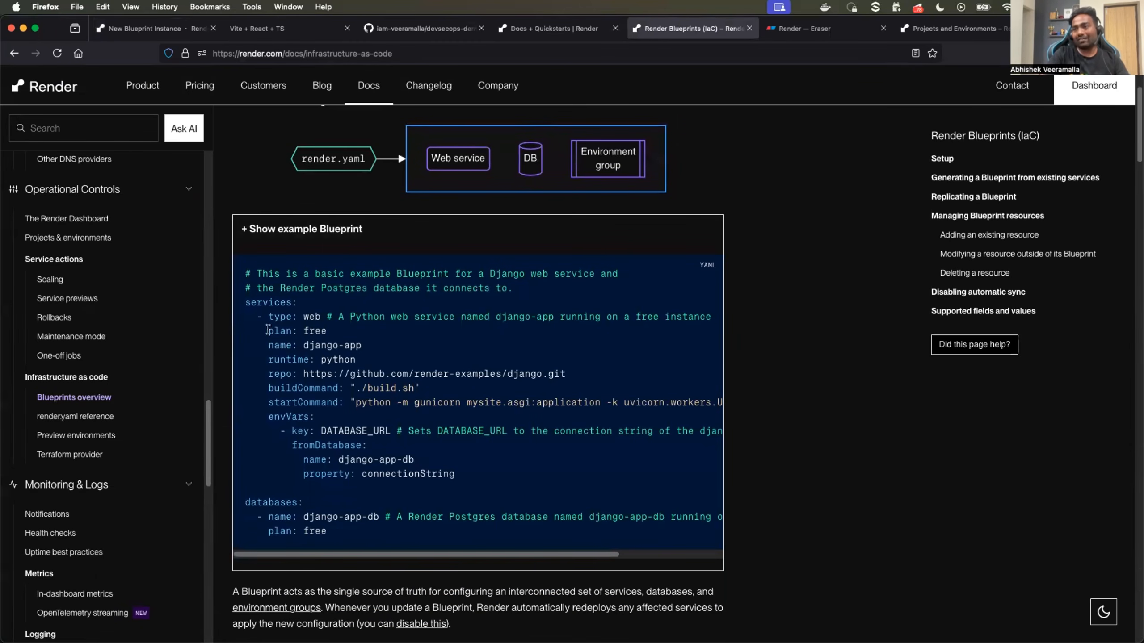
scroll(270, 295, down, 2)
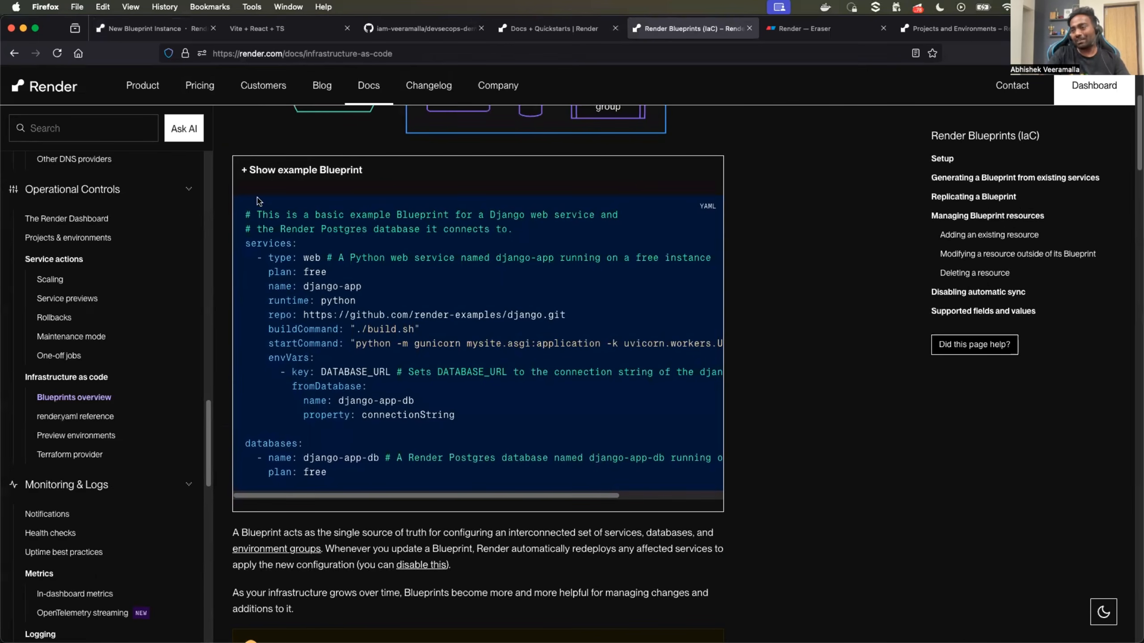
drag(247, 215, 356, 432)
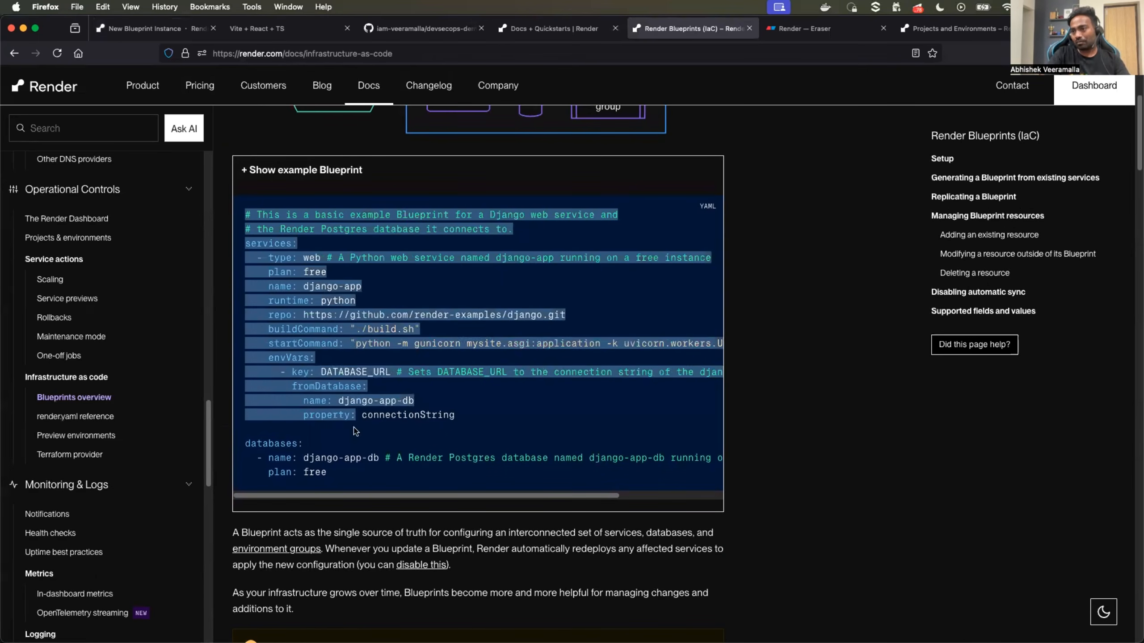
click(357, 432)
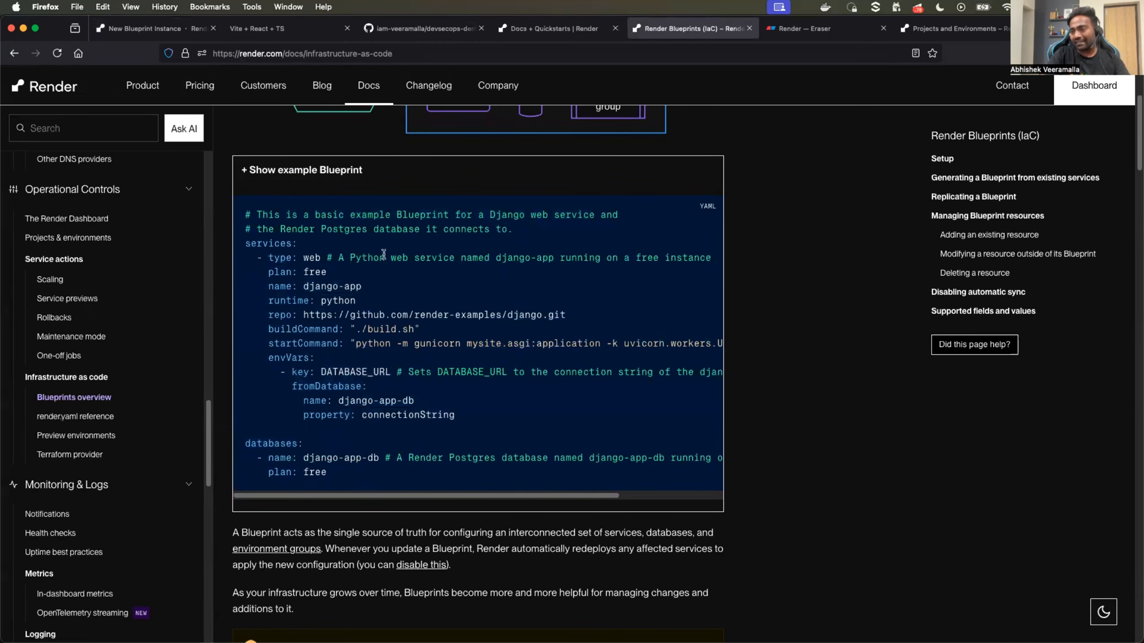
drag(302, 315, 567, 321)
key(super+c)
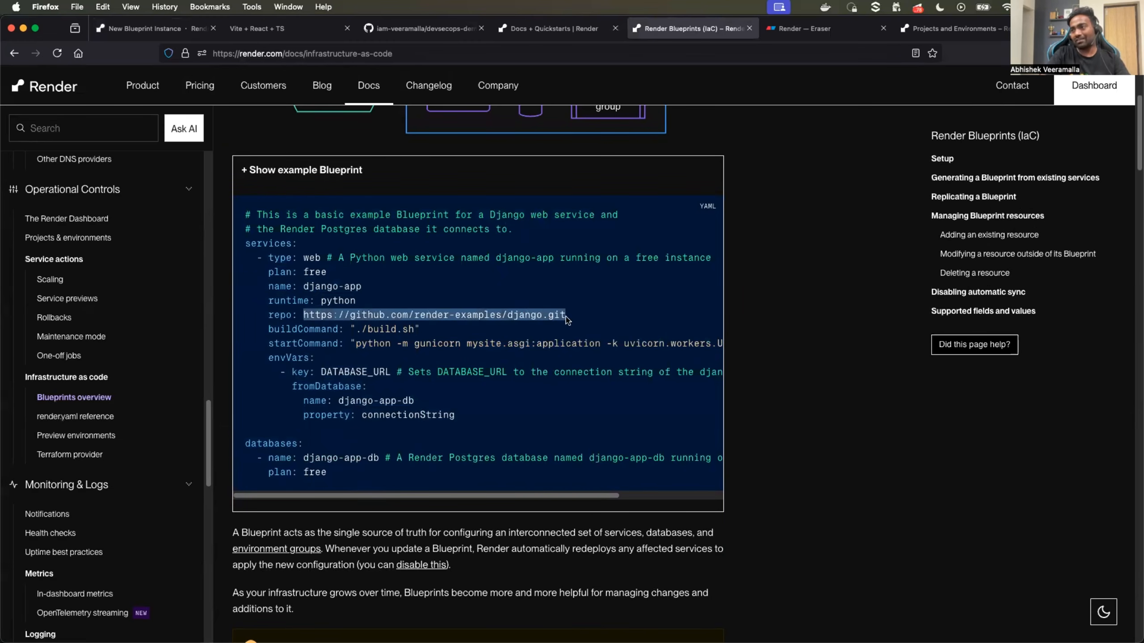
Back in the new Blueprint instance, use the copied render-examples/django URL as the public Git repository and continue
click(153, 28)
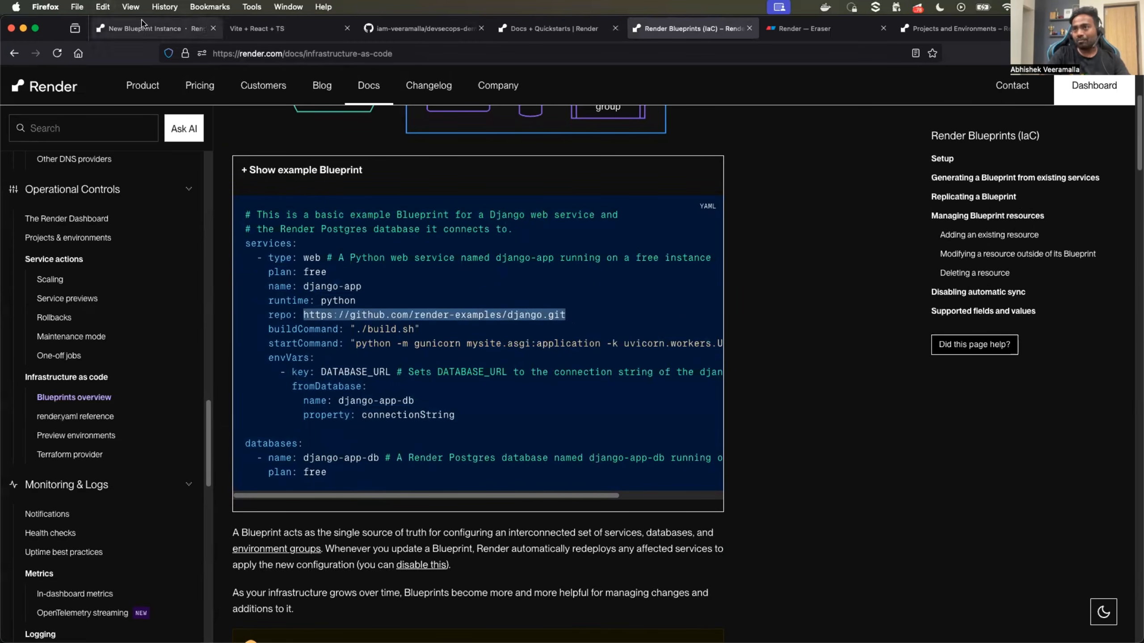
key(super+v)
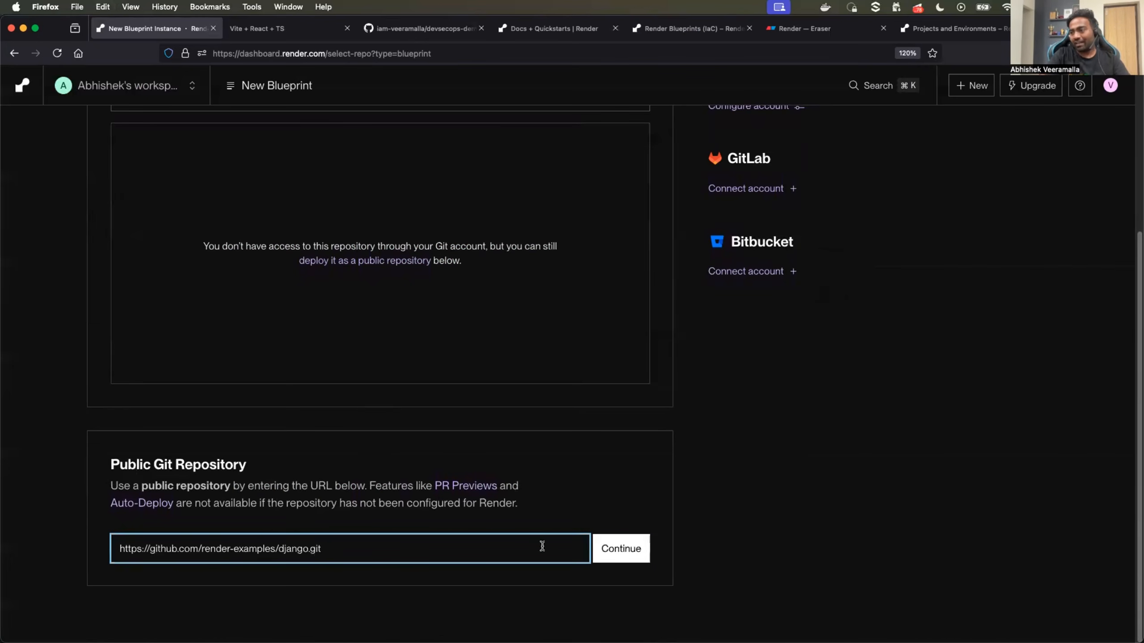
click(616, 556)
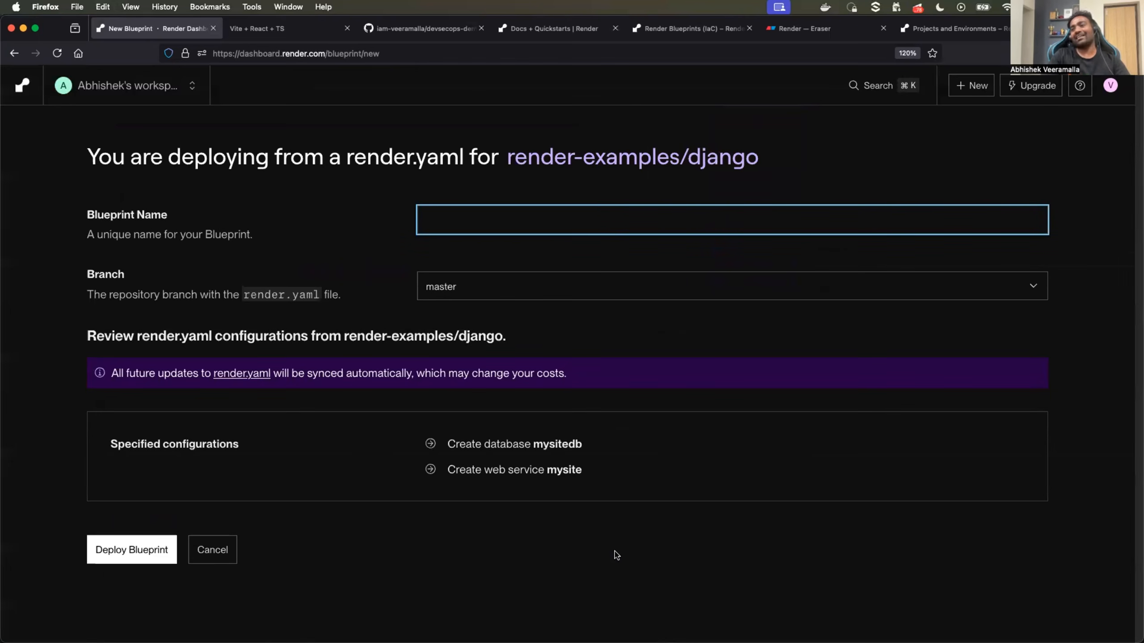
Name the Blueprint Payments-Blueprint and deploy it from the master branch
click(445, 224)
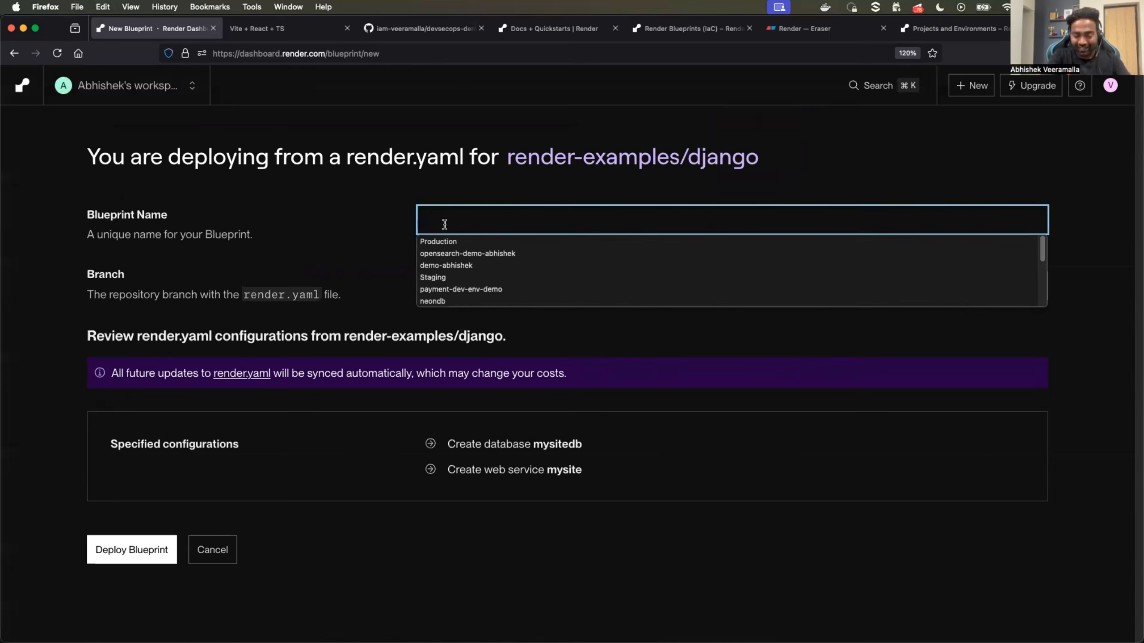
click(446, 242)
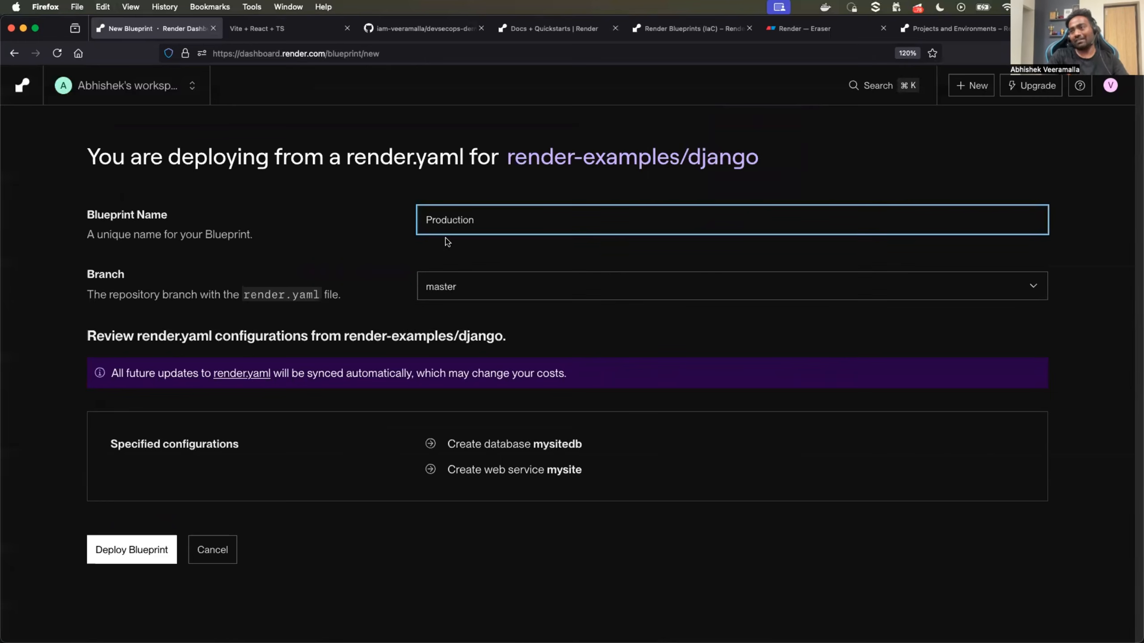
drag(483, 219, 355, 214)
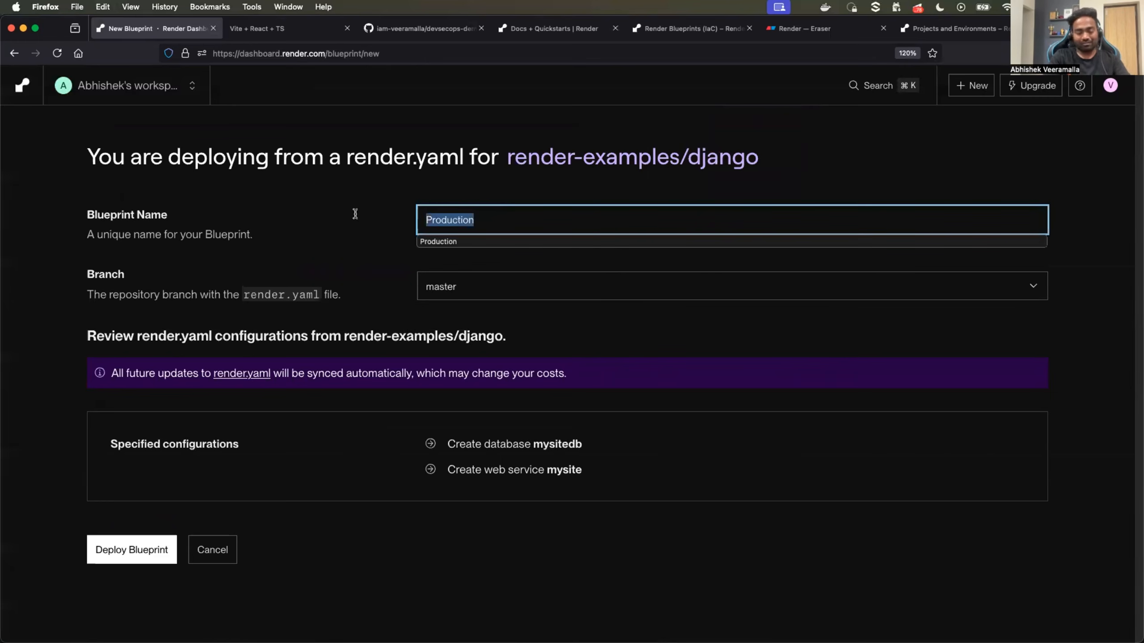
text(Payments=-)
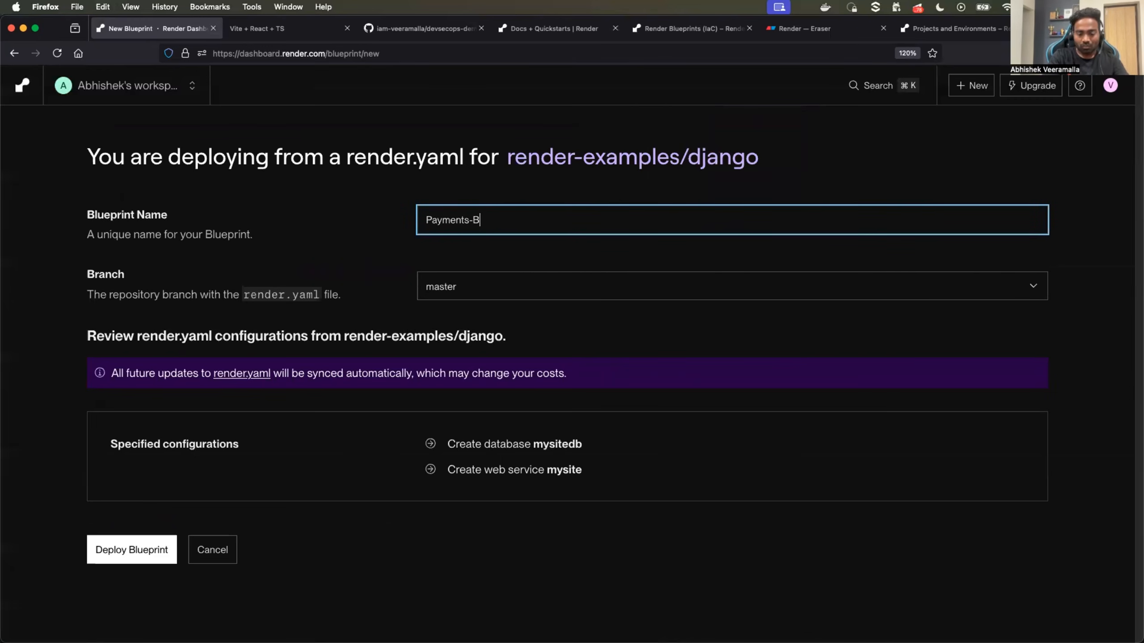
text(Blueprint)
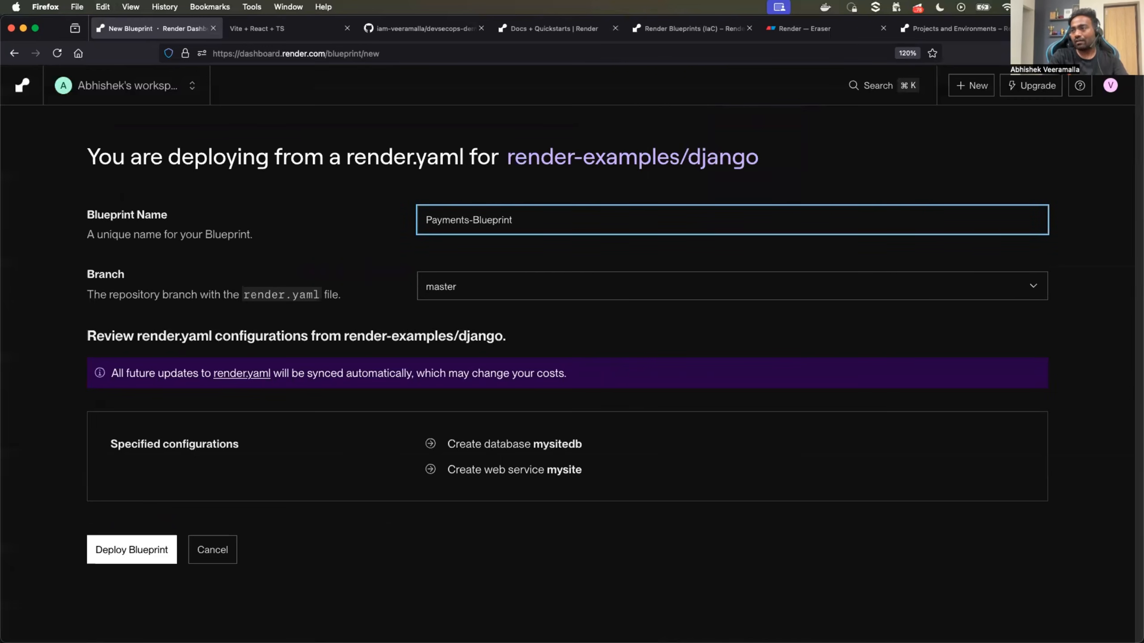
click(290, 226)
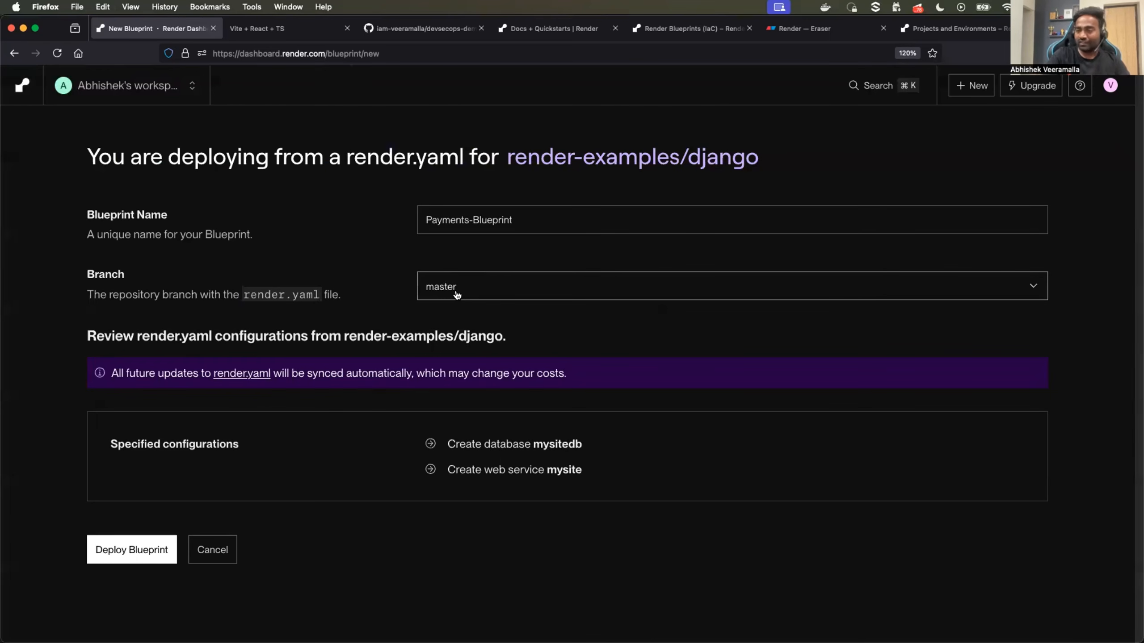
click(148, 557)
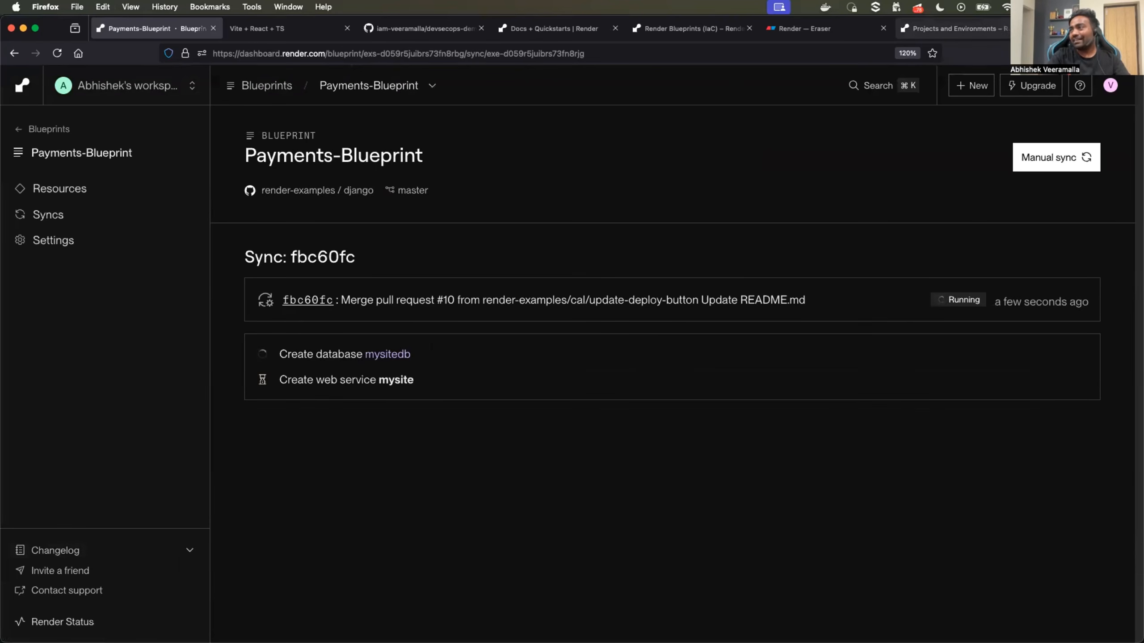
Open the render-examples/django repository on GitHub in a new browser tab and look through its files and README
key(super+t)
key(super+v)
key(Return)
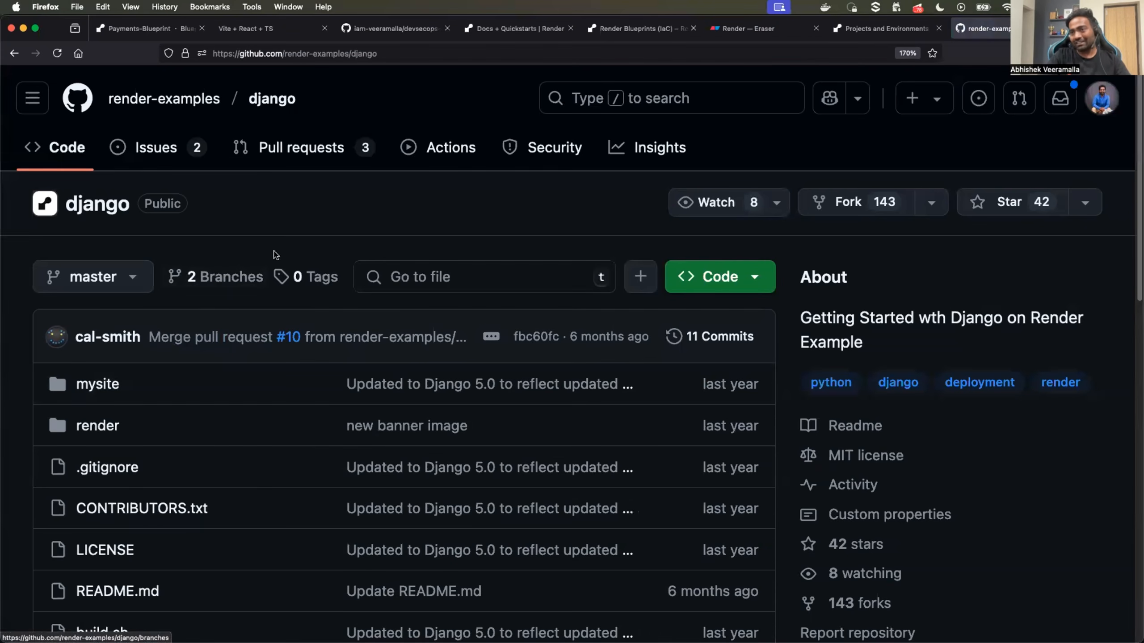
scroll(239, 180, down, 6)
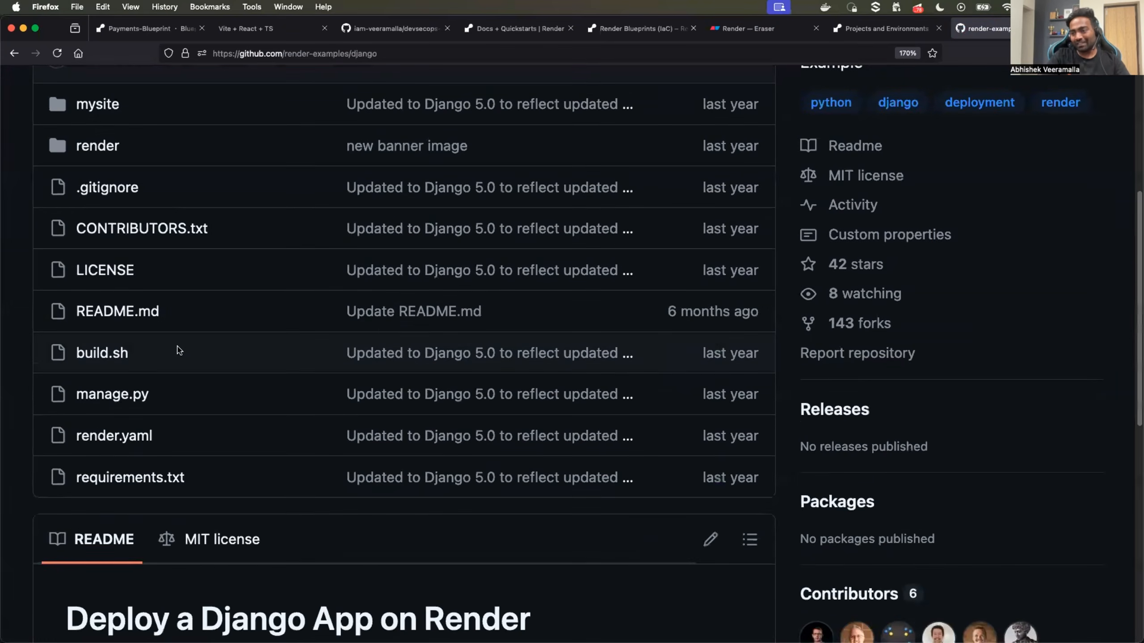
scroll(179, 351, down, 5)
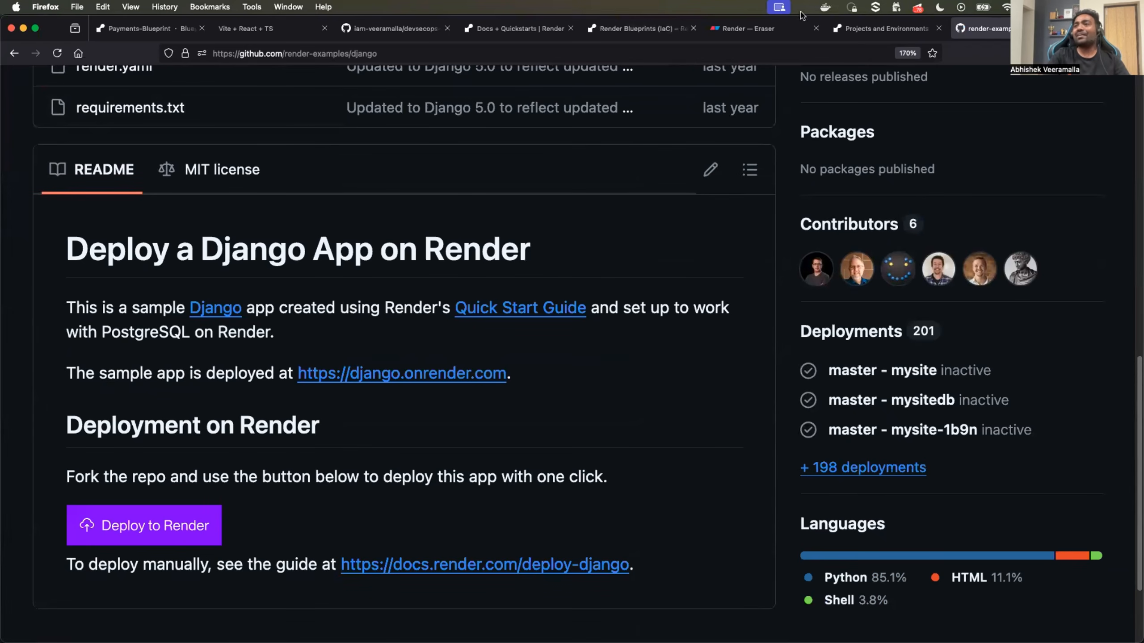
Return to the Payments-Blueprint sync page and check the creation of the mysitedb database and mysite web service
click(172, 31)
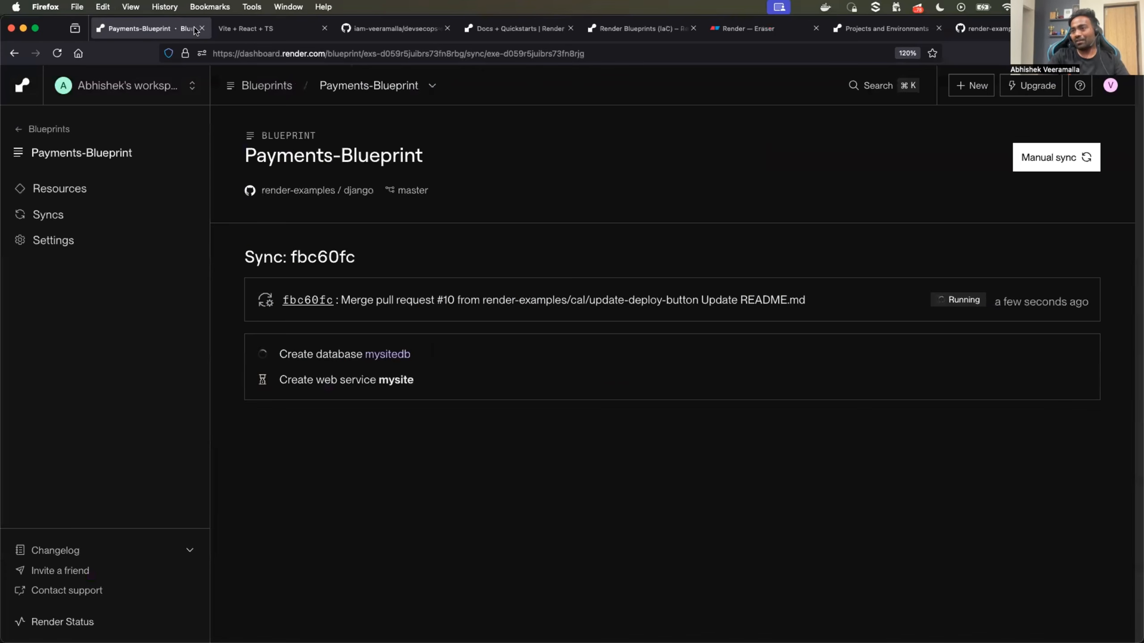
drag(291, 355, 405, 358)
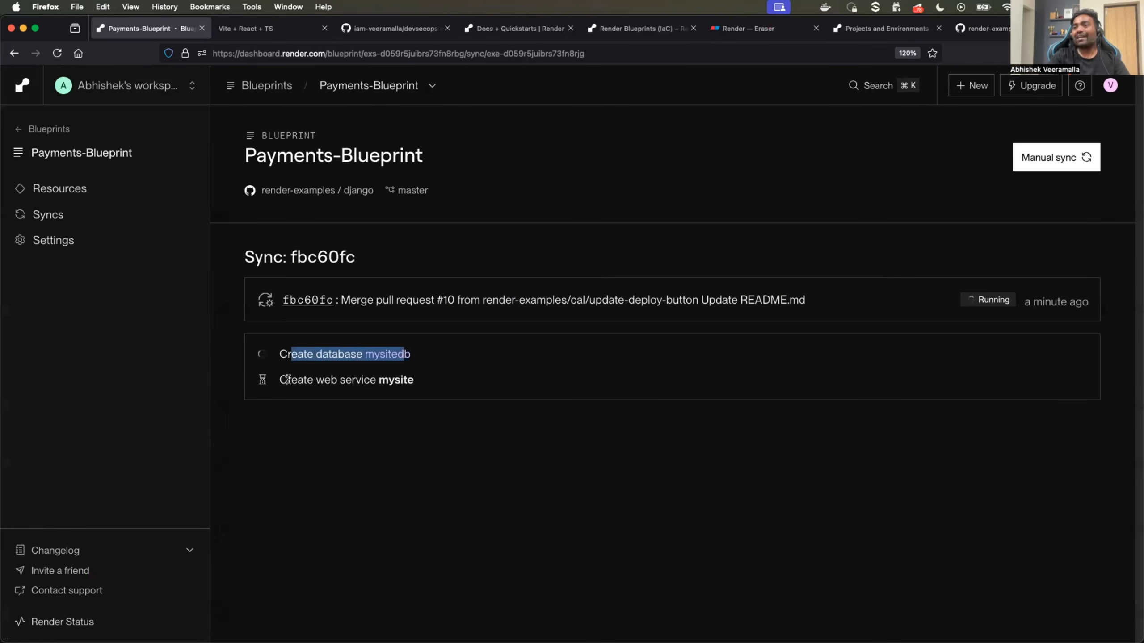
drag(288, 380, 429, 386)
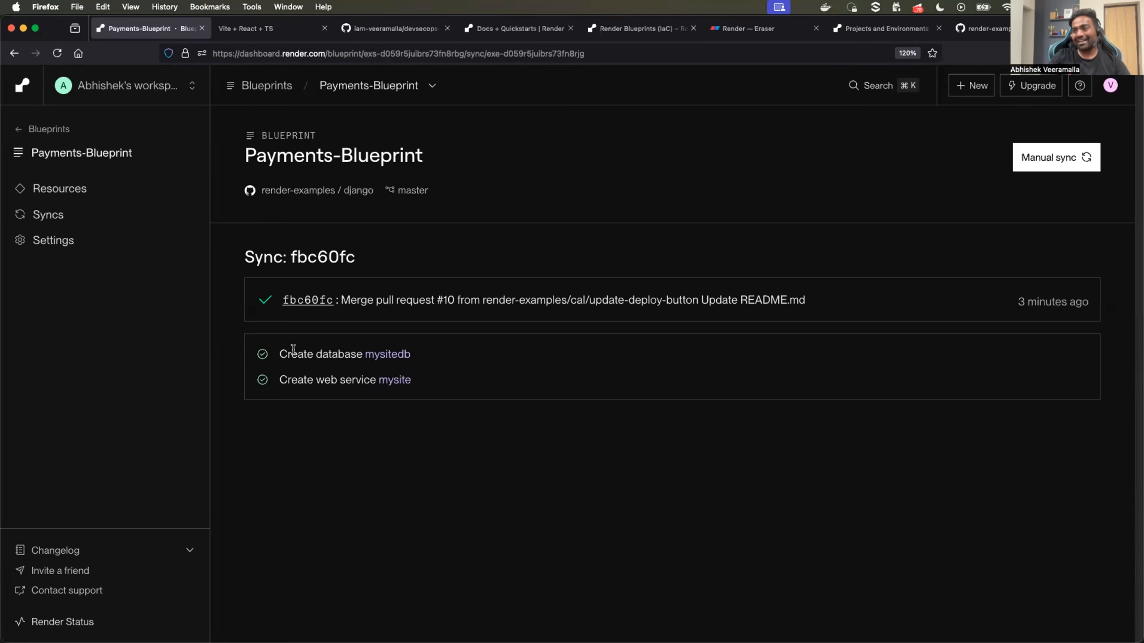
drag(291, 355, 364, 355)
drag(297, 381, 346, 379)
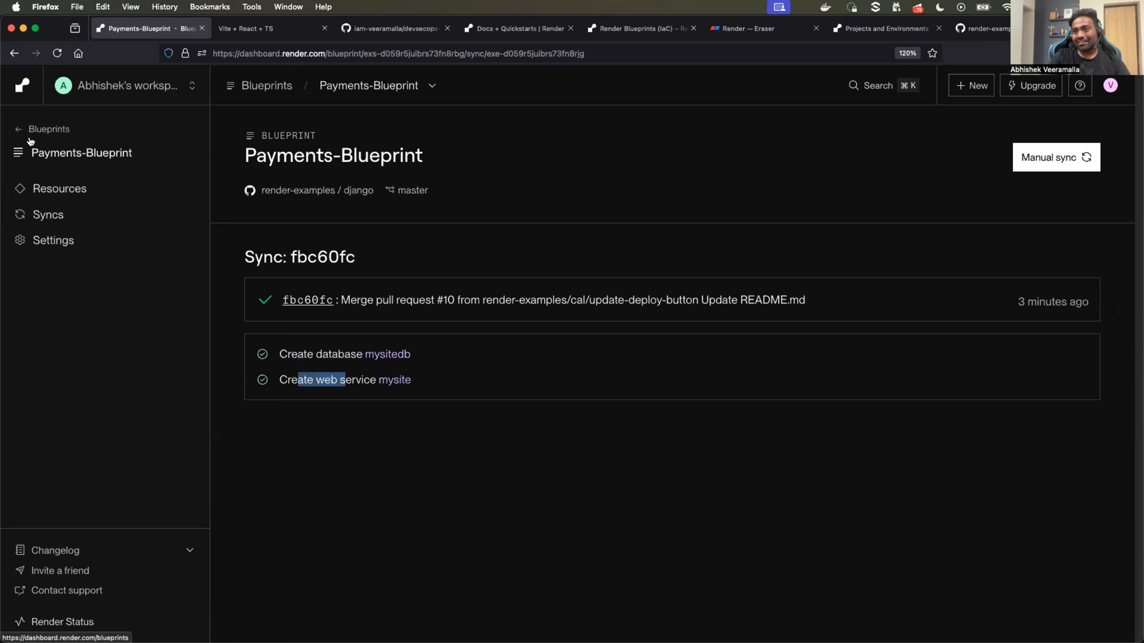
View Payments-Blueprint's resources, check the Blueprints list, and reopen Payments-Blueprint
click(61, 188)
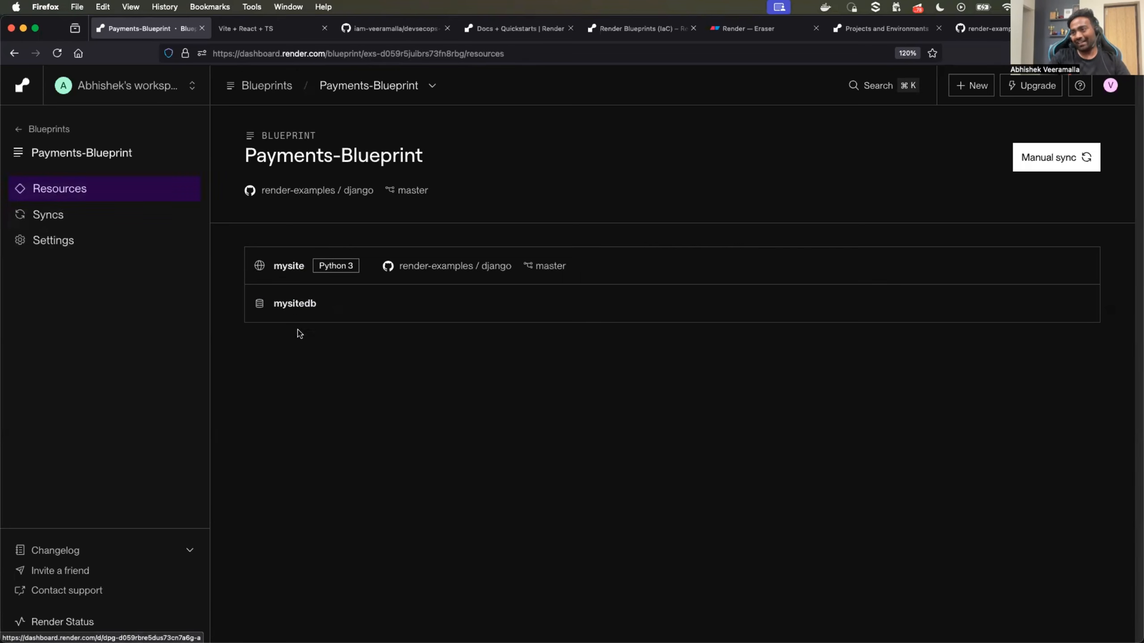
click(21, 129)
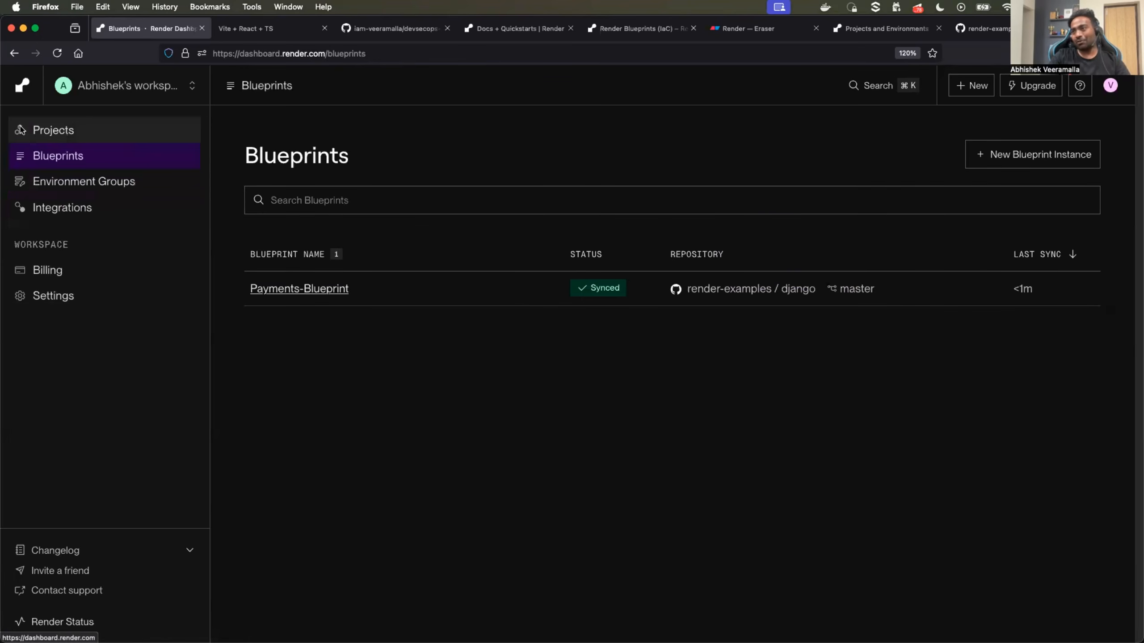
click(327, 290)
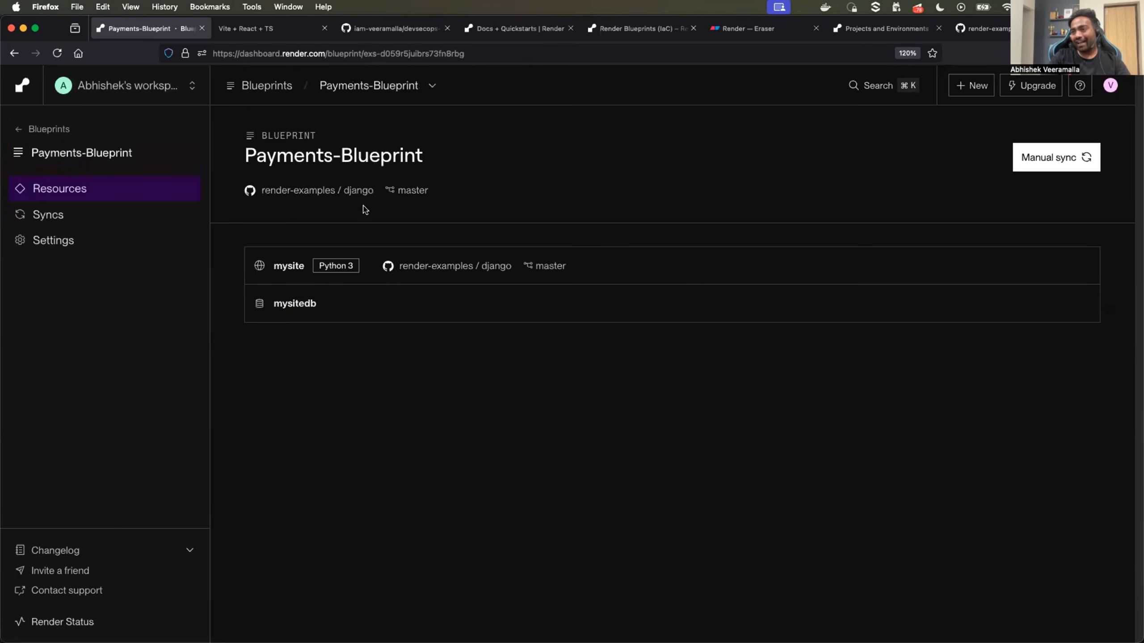
Look at the mysitedb database page, return to the Blueprint, then open the mysite web service and its live site
click(299, 303)
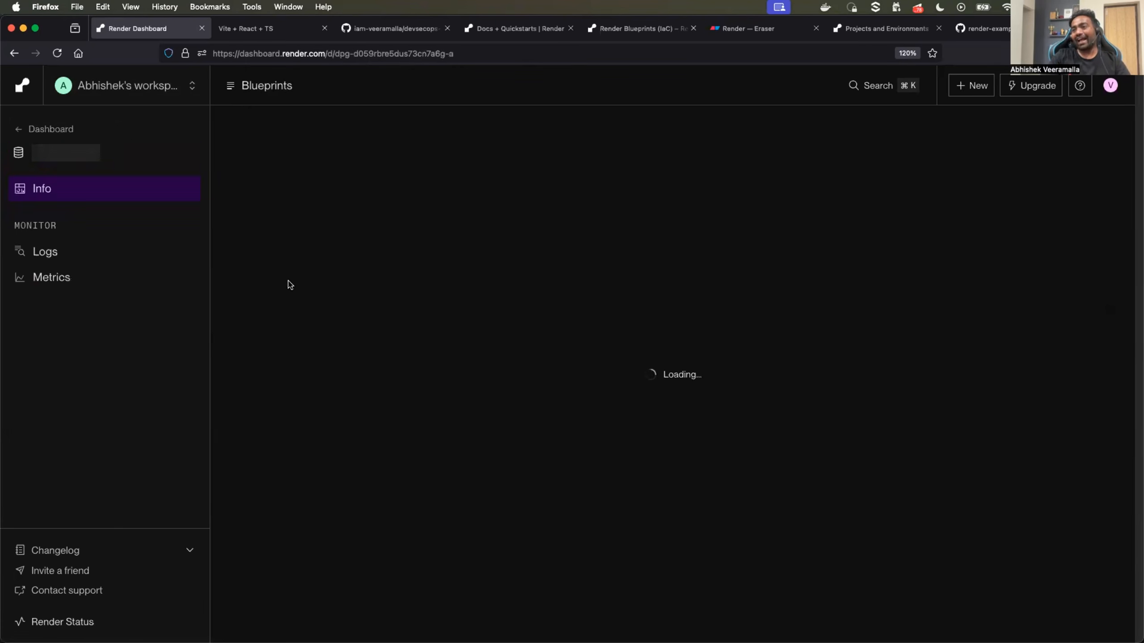
click(16, 53)
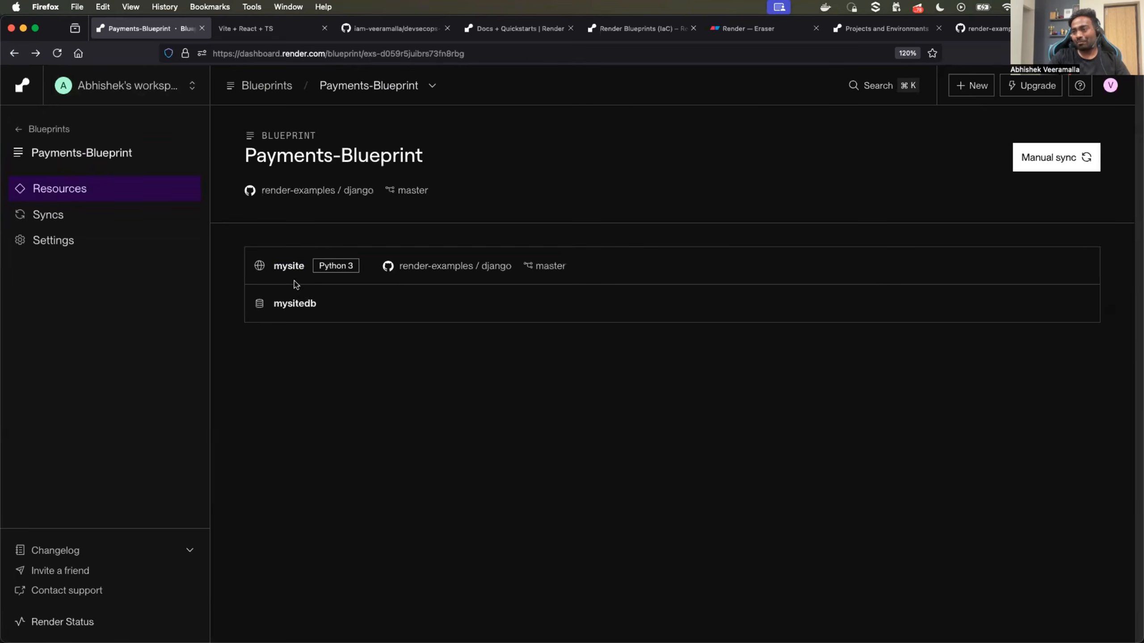
click(289, 265)
click(331, 212)
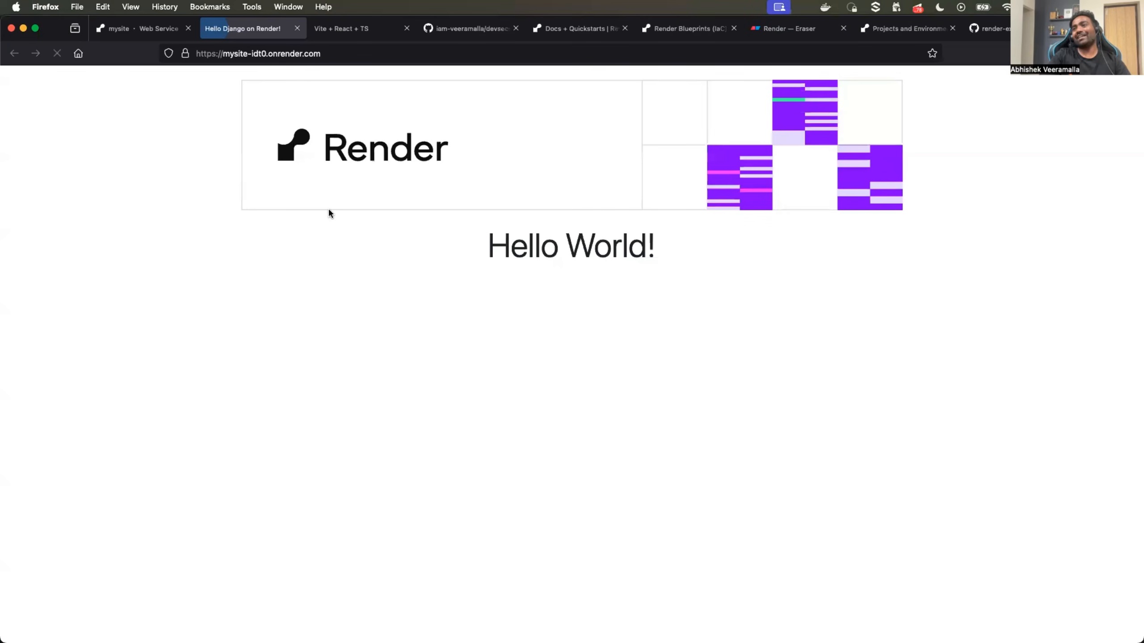